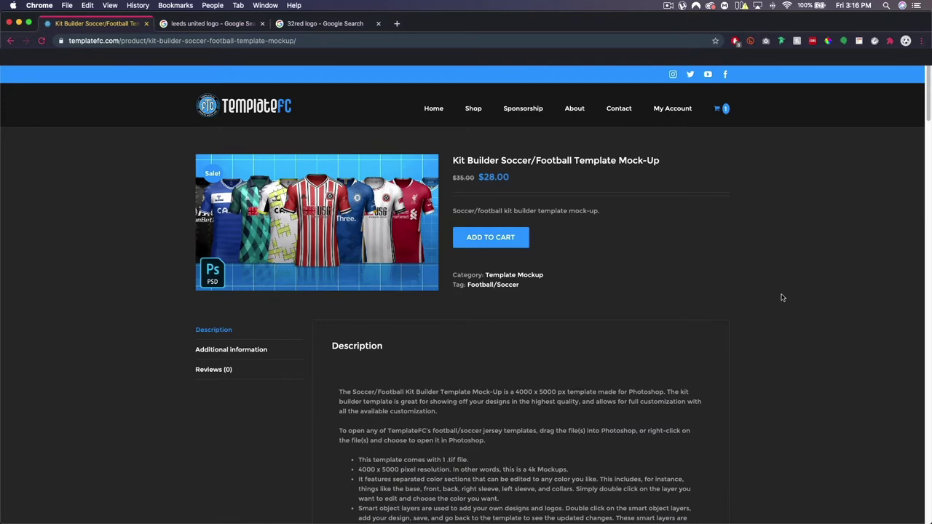
Review the Kit Builder template's description and its sleeve, texture and collar options on the product page.
scroll(782, 297, "down", 3)
scroll(791, 295, "down", 1)
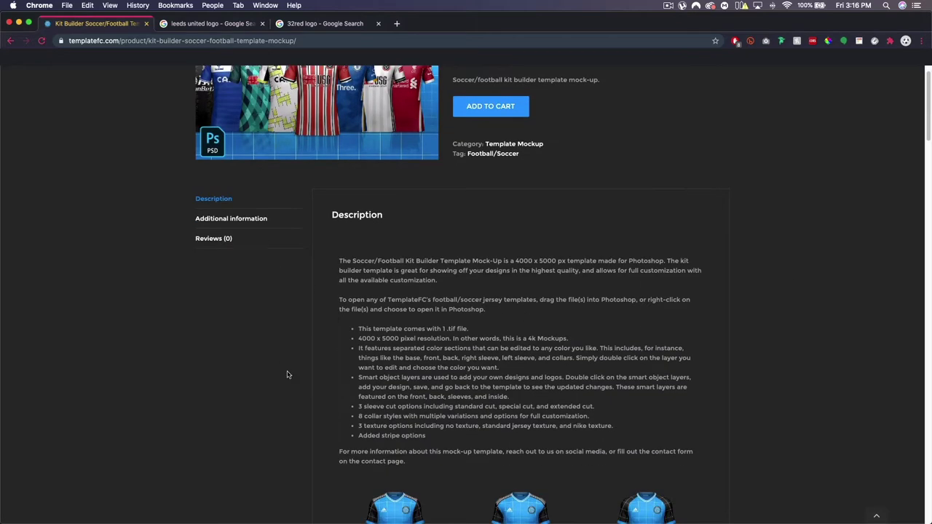
scroll(401, 322, "down", 8)
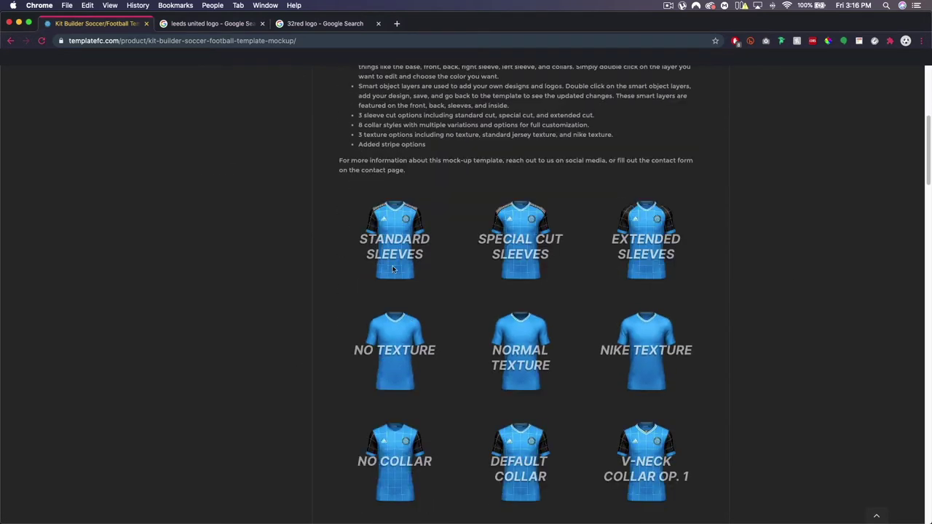
scroll(643, 255, "down", 5)
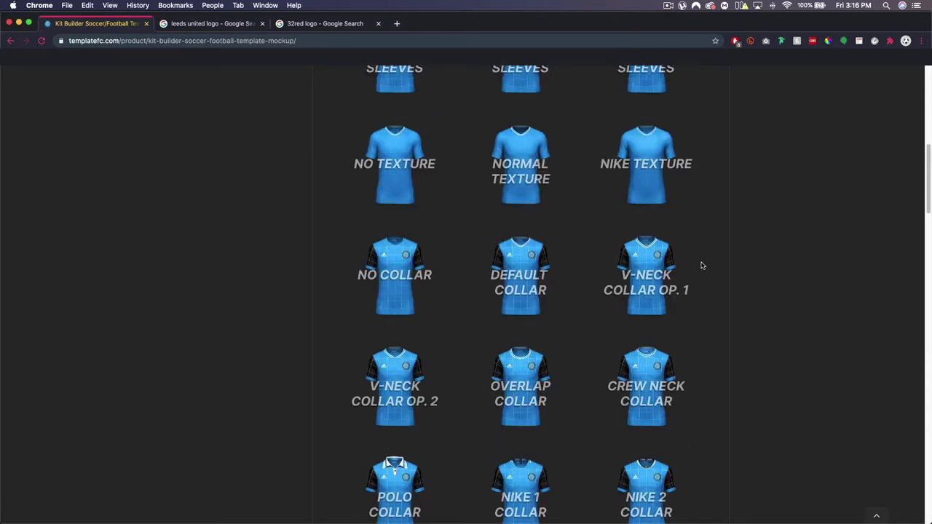
scroll(702, 266, "up", 15)
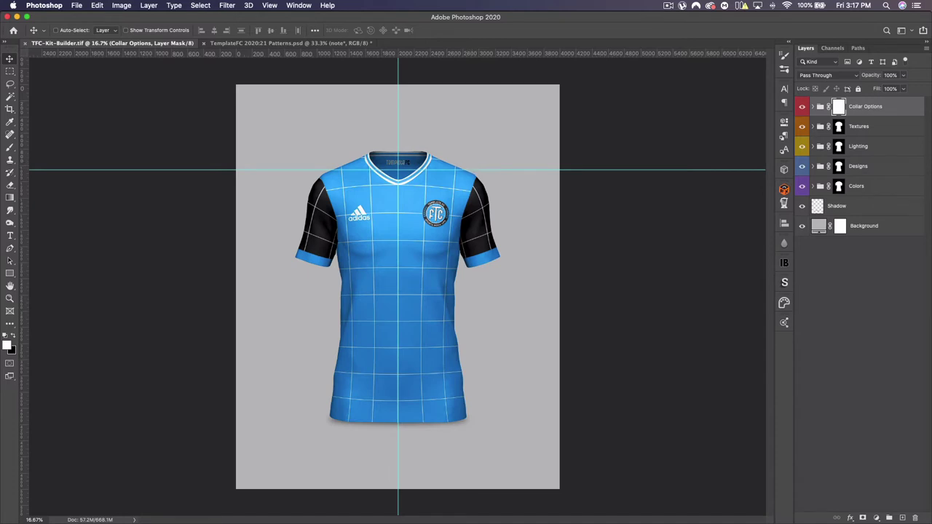
Locate TFC-Kit-Builder.tif in Finder and check the options for opening it in Adobe Photoshop 2020.
key("super+Tab")
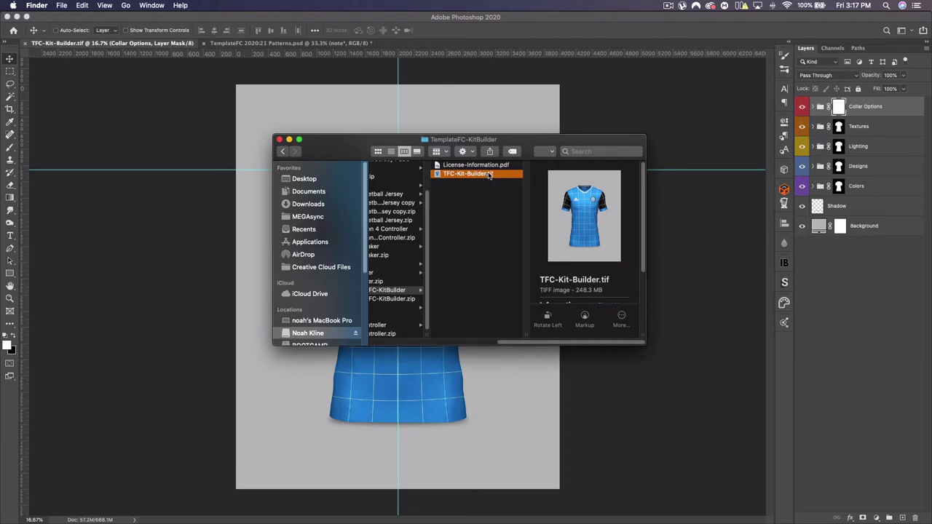
right_click(473, 176)
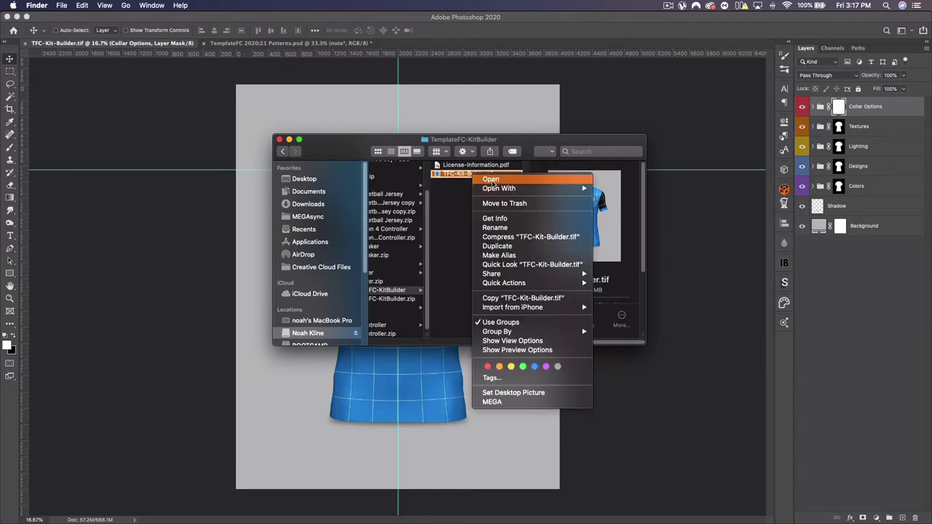
mouse_move(540, 189)
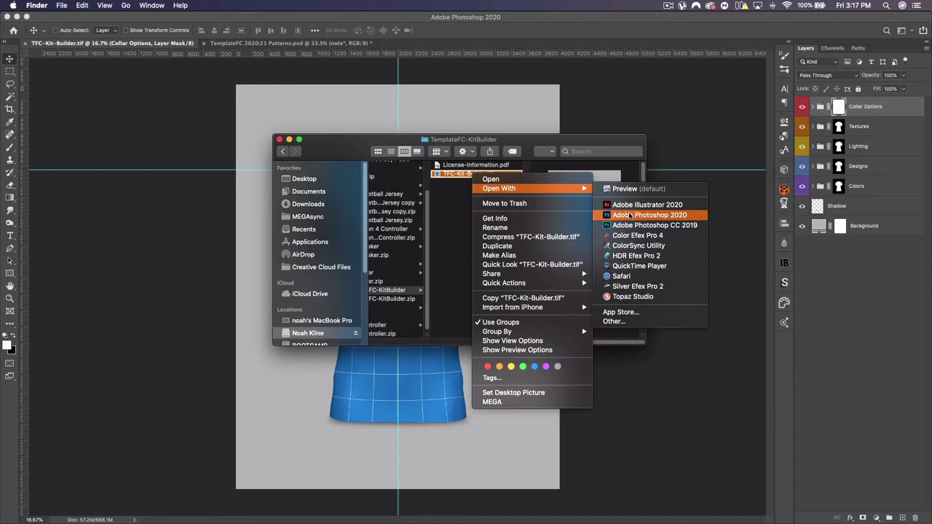
left_click(592, 121)
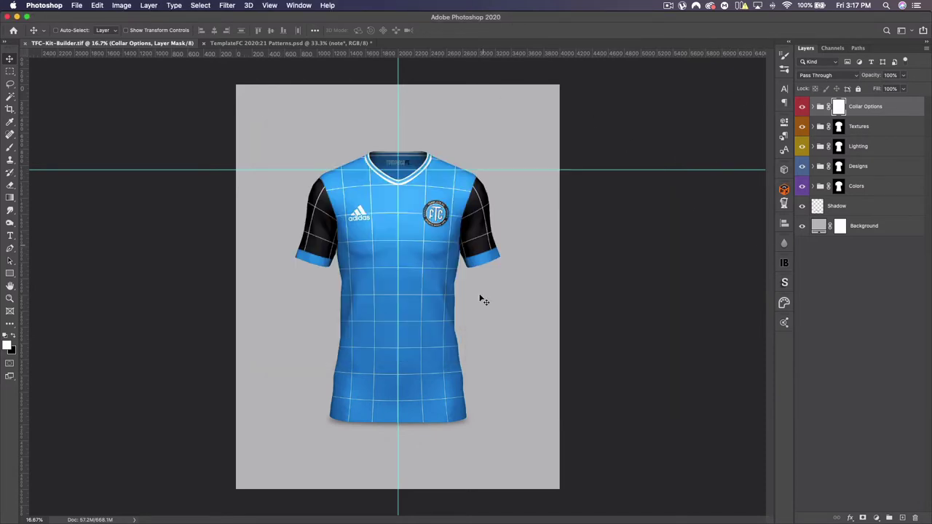
left_click(76, 5)
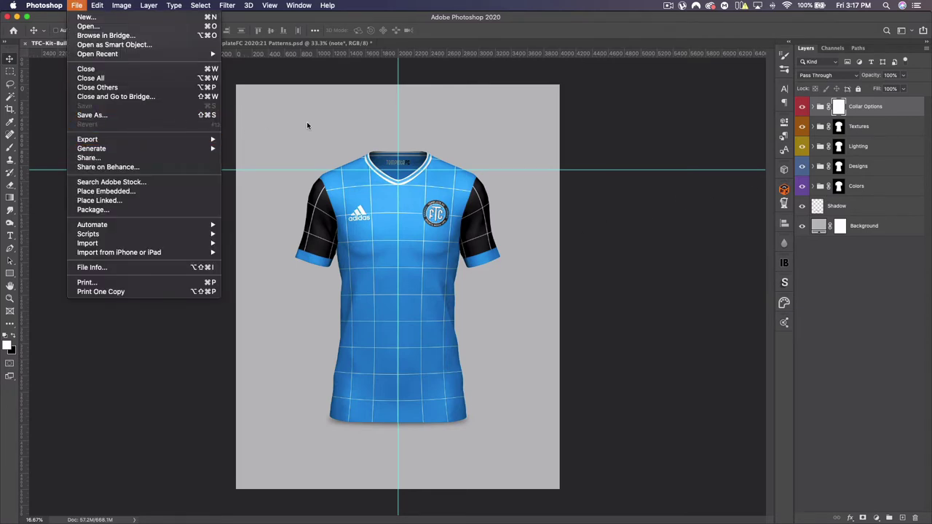
left_click(523, 22)
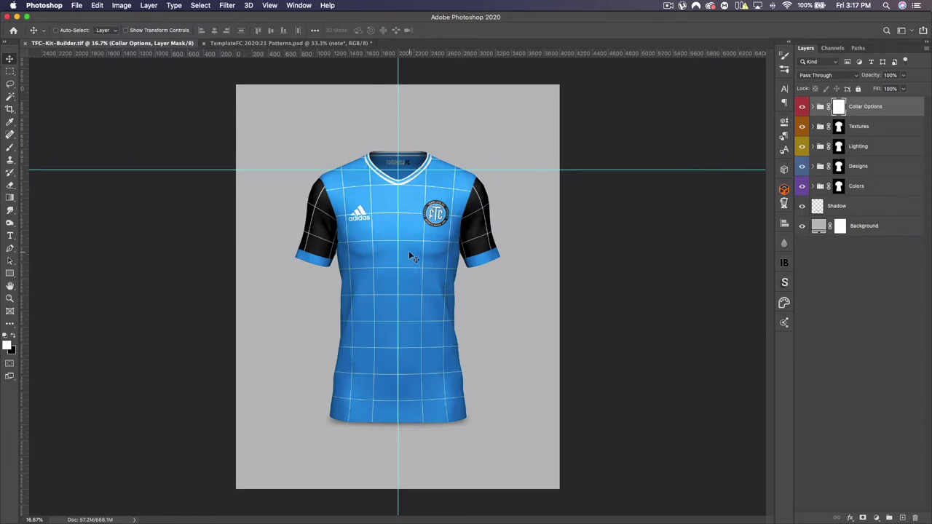
Hide the guides on the kit template and view the TemplateFC 2020:21 Patterns document before returning to the template.
key("super+h")
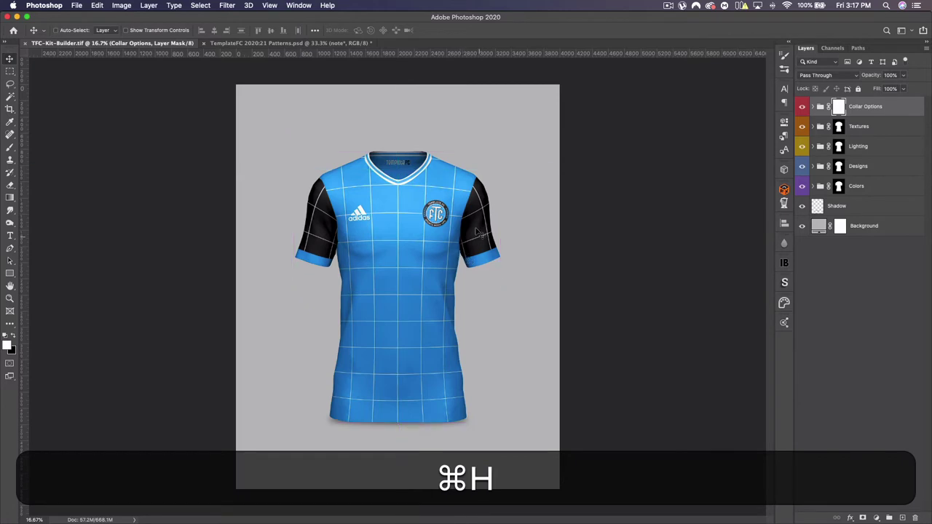
left_click(259, 44)
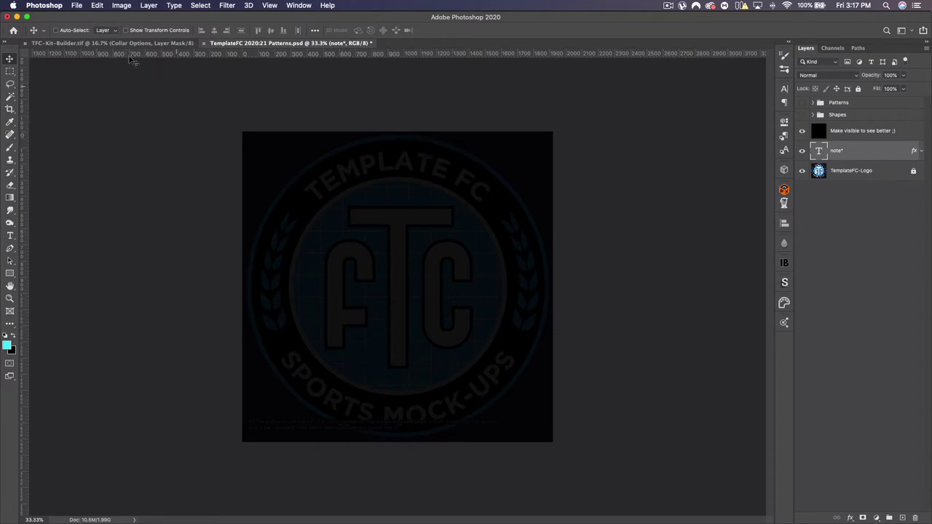
left_click(109, 44)
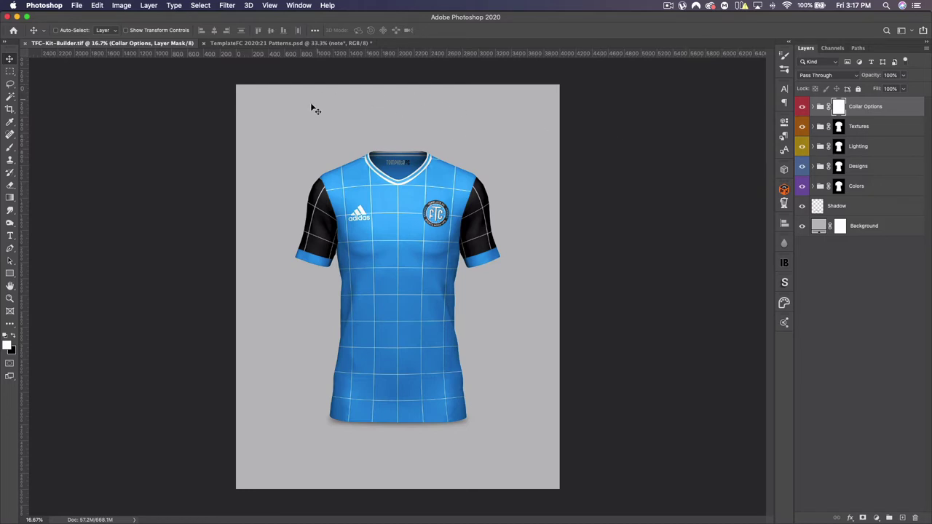
Open the Front Design smart object in the Designs group and bring in the Leeds United crest from the Chrome image search.
left_click(813, 166)
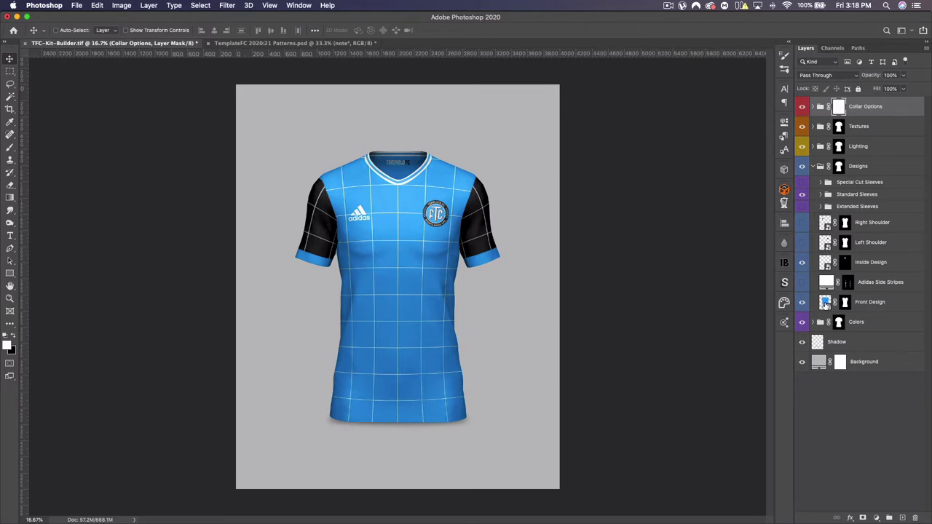
double_click(824, 302)
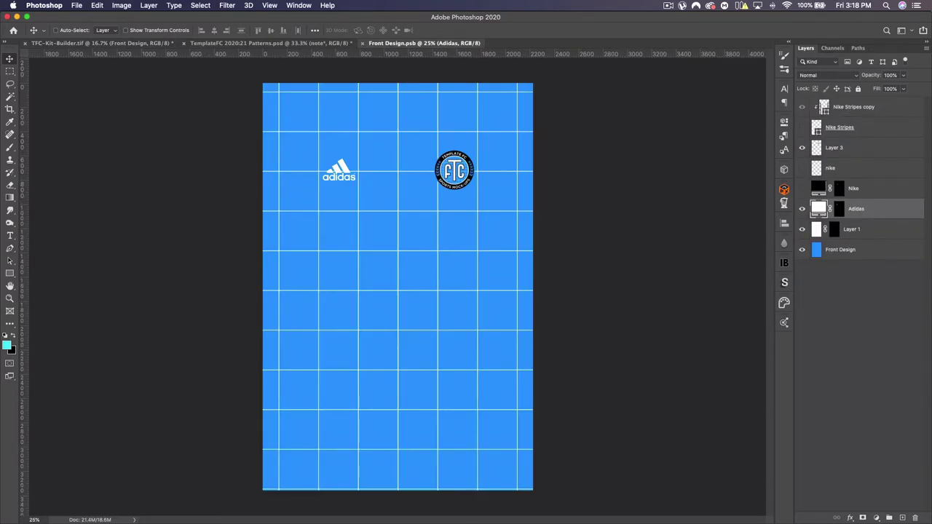
key("super+Tab")
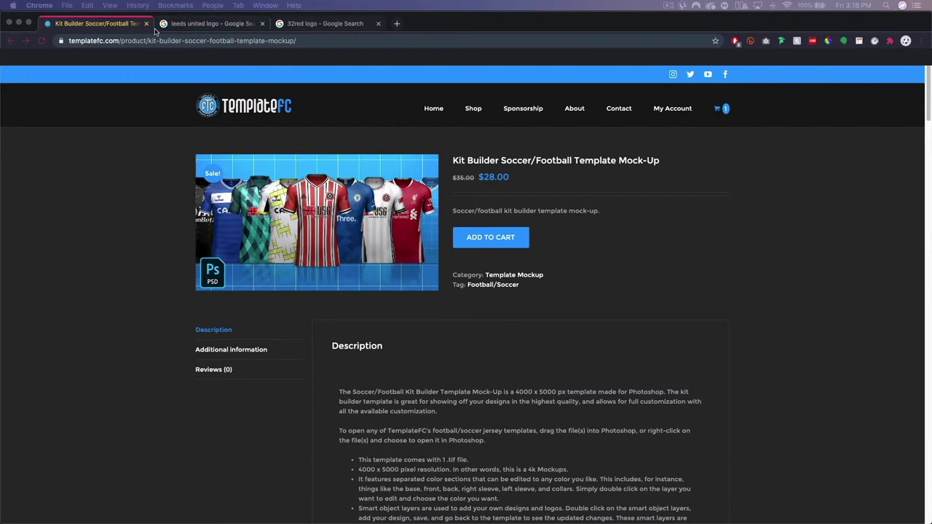
left_click(174, 24)
left_click_drag(537, 17, 466, 291)
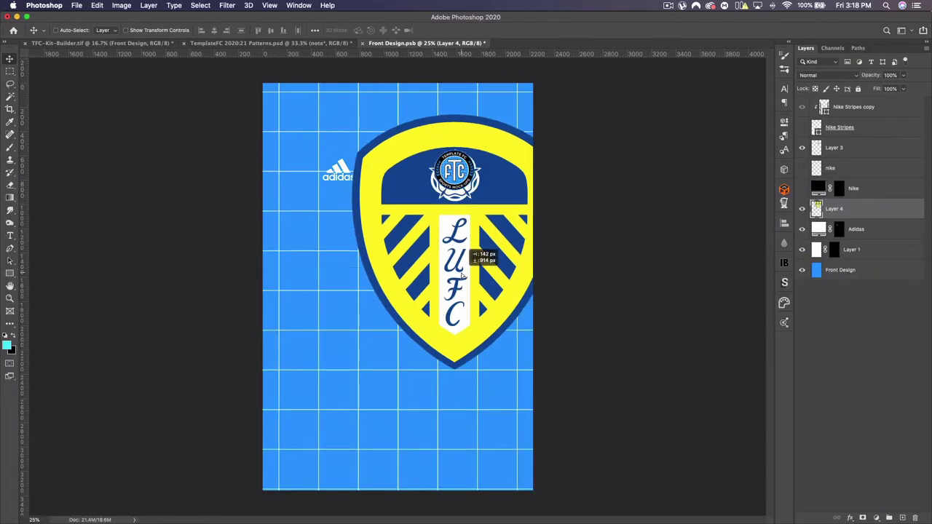
Scale the Leeds United crest to about 17.7% and place it over the TemplateFC badge on the chest.
key("super+t")
left_click_drag(463, 201, 463, 238)
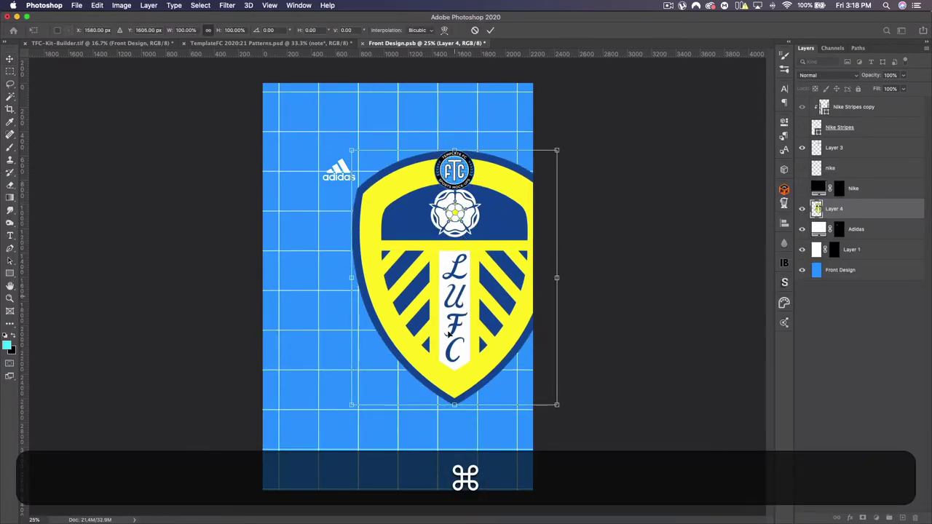
left_click_drag(454, 405, 454, 192)
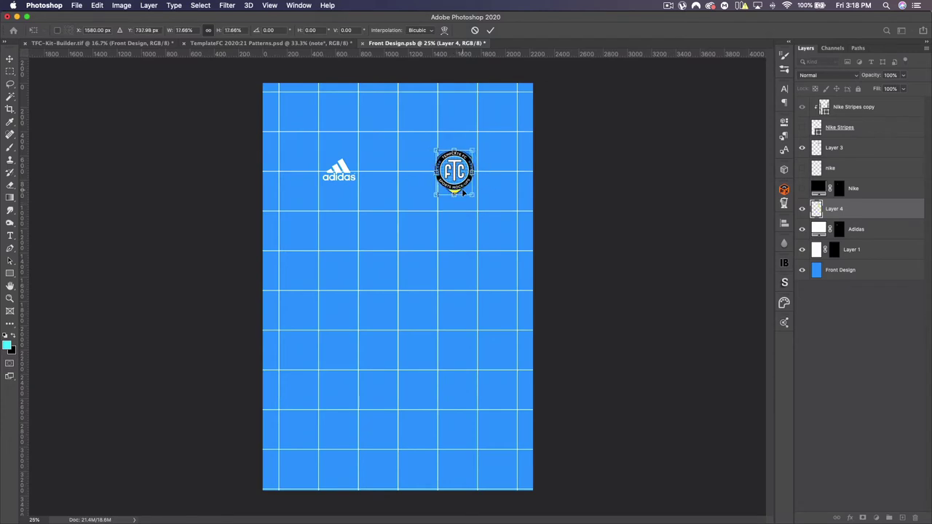
key("Return")
Move the Leeds crest layer above Layer 3 and delete Layer 3, the old TemplateFC badge.
left_click_drag(864, 211, 855, 139)
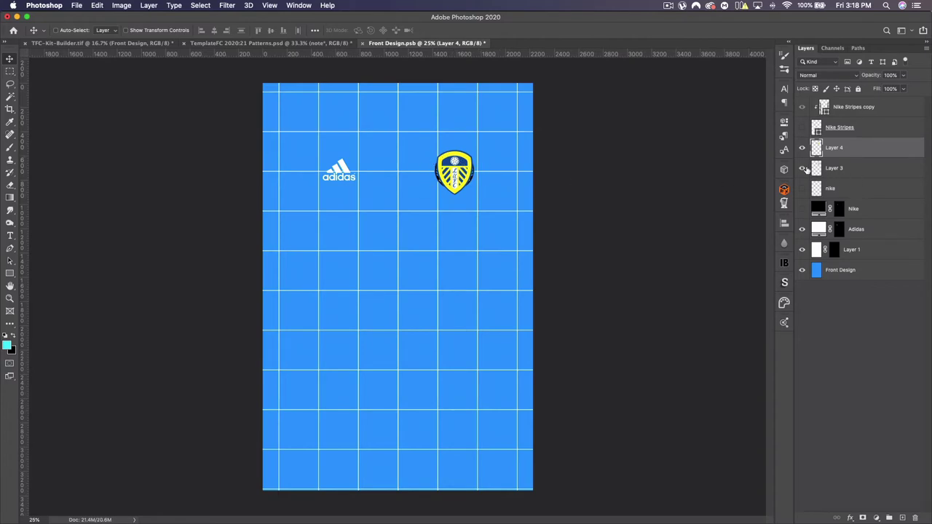
left_click(846, 169)
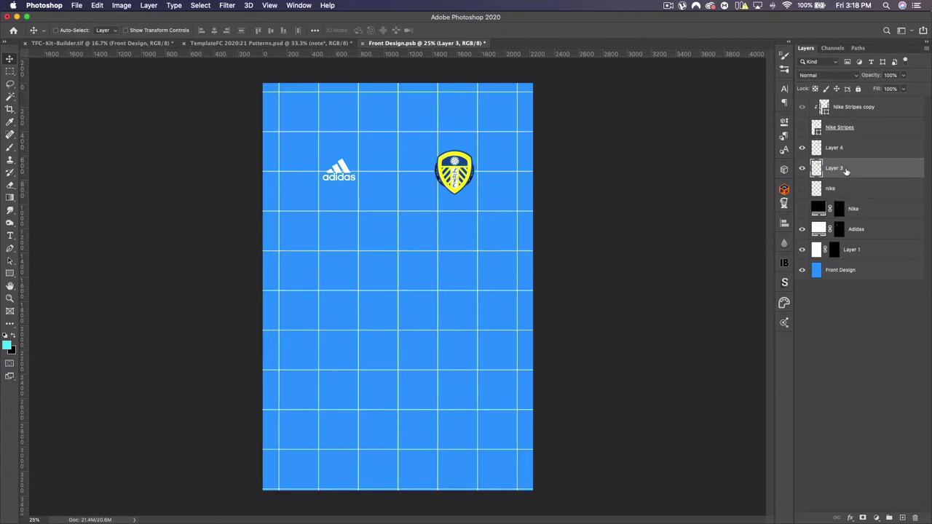
key("BackSpace")
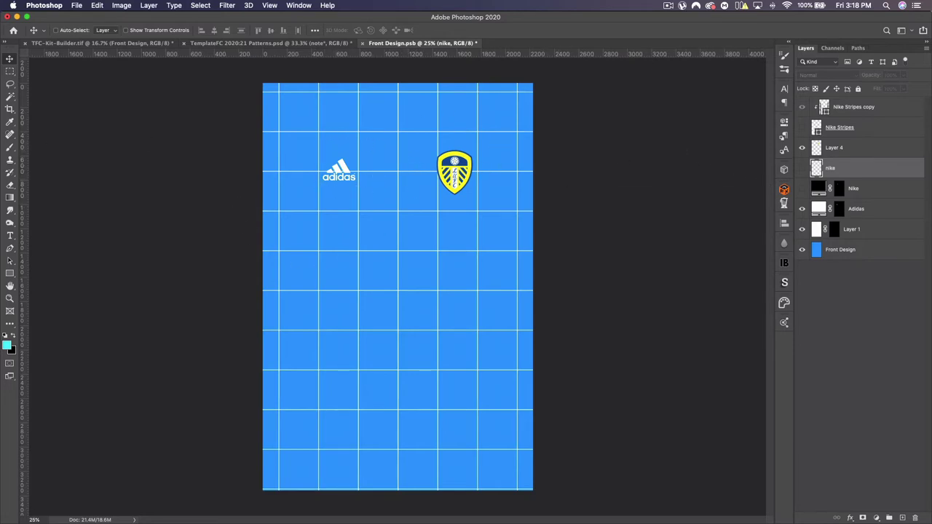
Bring in the white 32Red logo from Chrome and set up a vertical guide through the centre of the shirt front.
key("super+Tab")
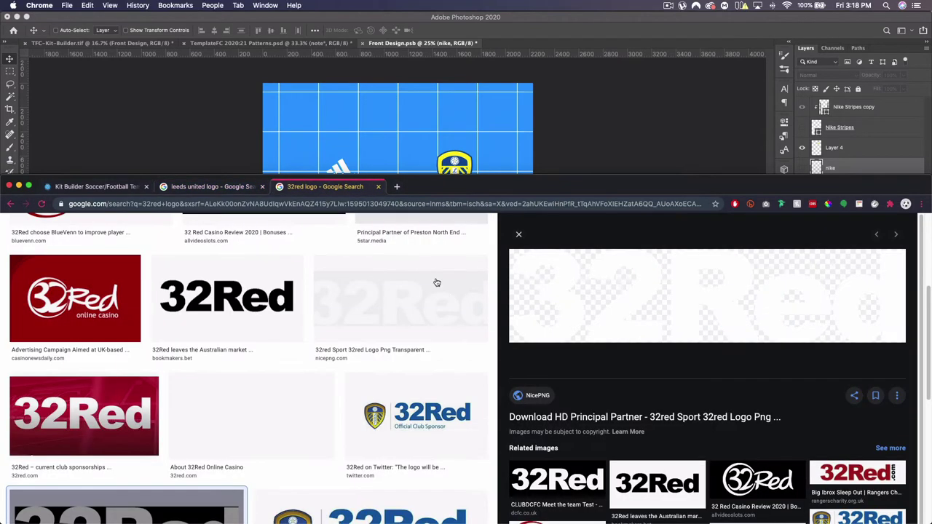
left_click_drag(726, 269, 405, 252)
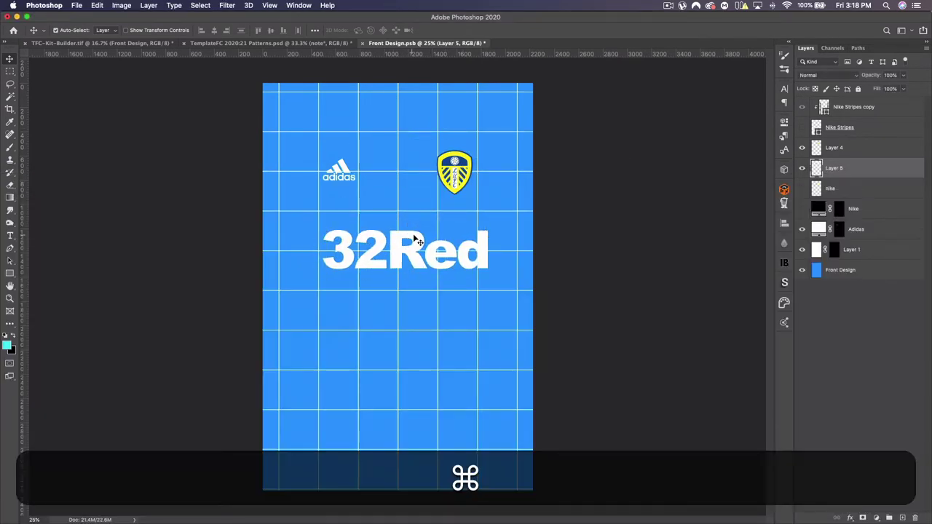
key("super+h")
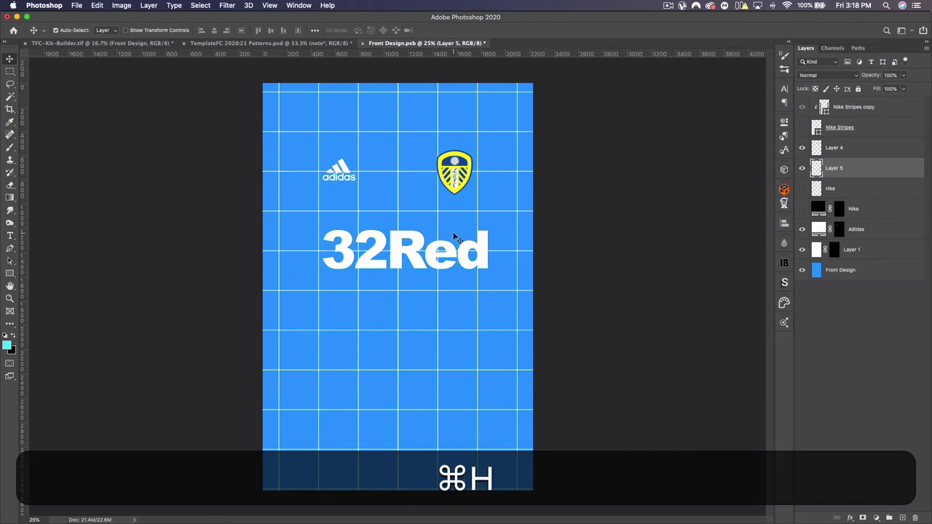
left_click_drag(397, 55, 397, 45)
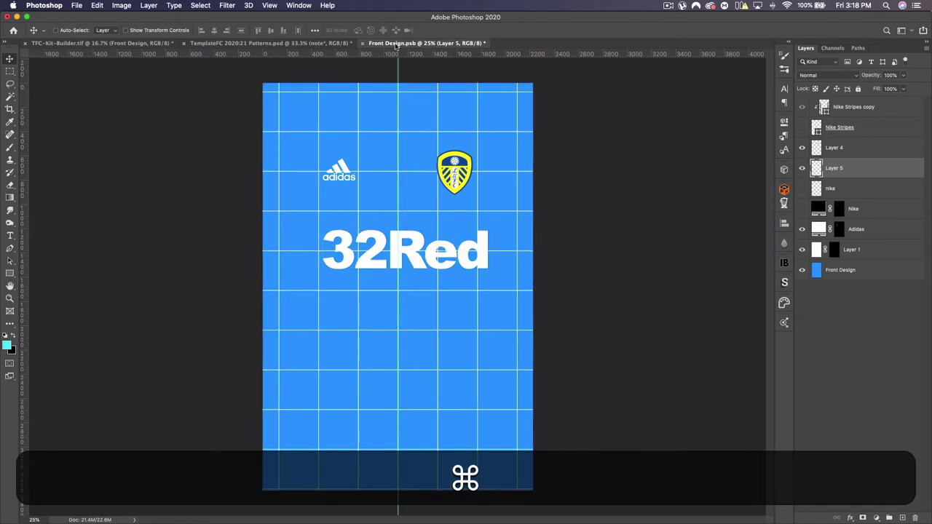
Centre the 32Red logo on the vertical guide, just below the Adidas logo and the Leeds crest.
key("super+t")
left_click_drag(432, 250, 458, 234)
key("Return")
key("shift+Down")
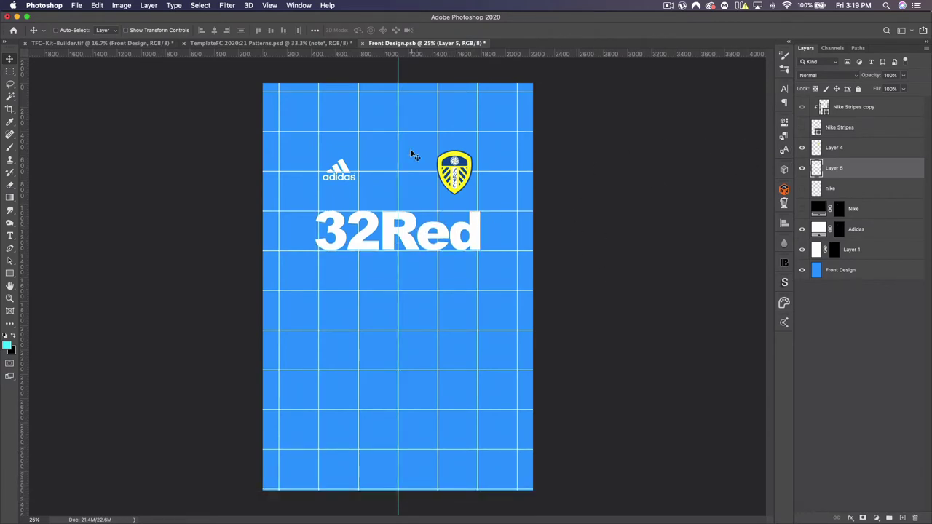
Preview the Nike logo in place of the Adidas logo and restore the Adidas logo.
left_click(801, 229)
left_click(801, 209)
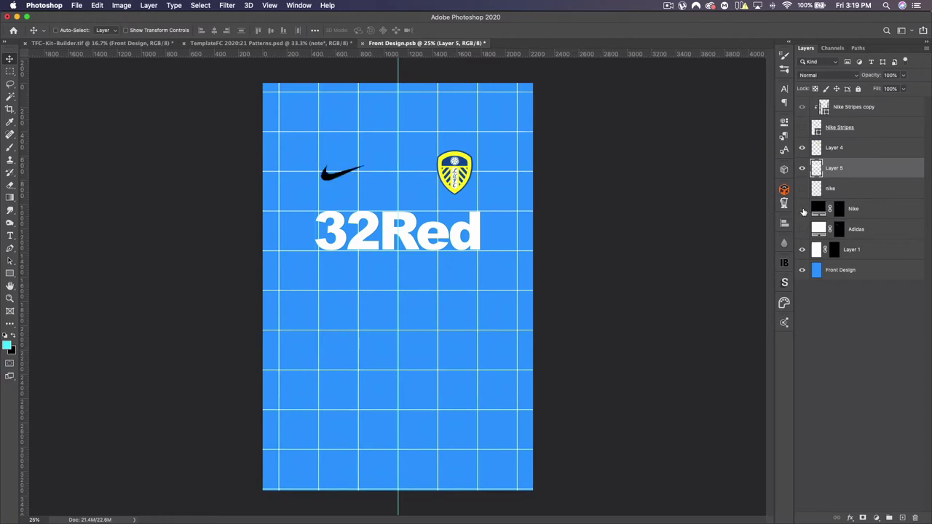
left_click(801, 209)
left_click(802, 228)
Set the Adidas logo's fill colour to white (ffffff).
double_click(818, 228)
type("ffffff")
key("Return")
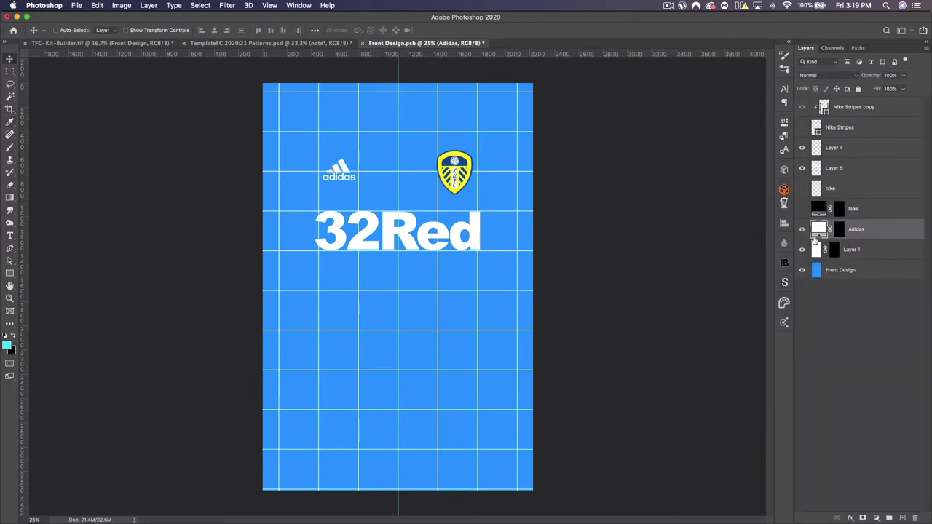
Hide the grid lines on Layer 1 and the blue Front Design background layer.
left_click(837, 250)
left_click(802, 249)
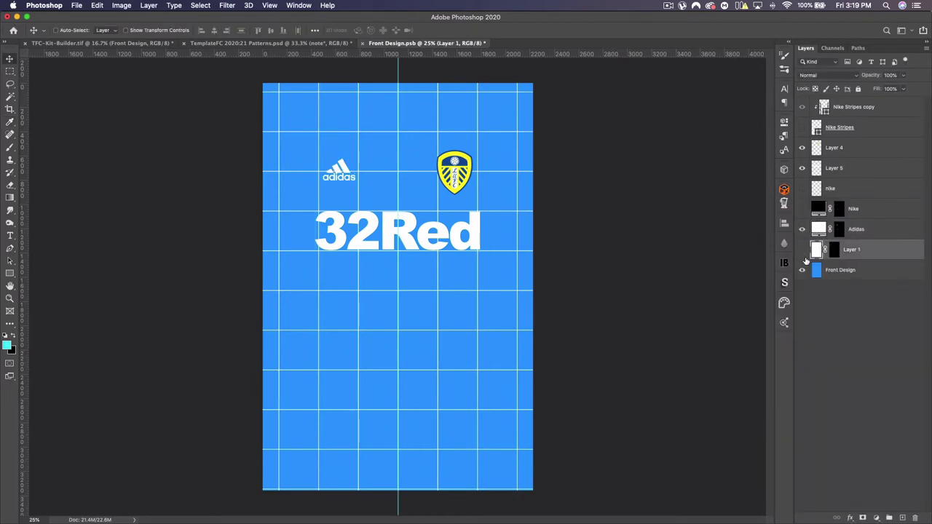
left_click(801, 269)
Add a white (ffffff) solid colour fill layer as the shirt's front background, above Layer 1.
left_click(875, 517)
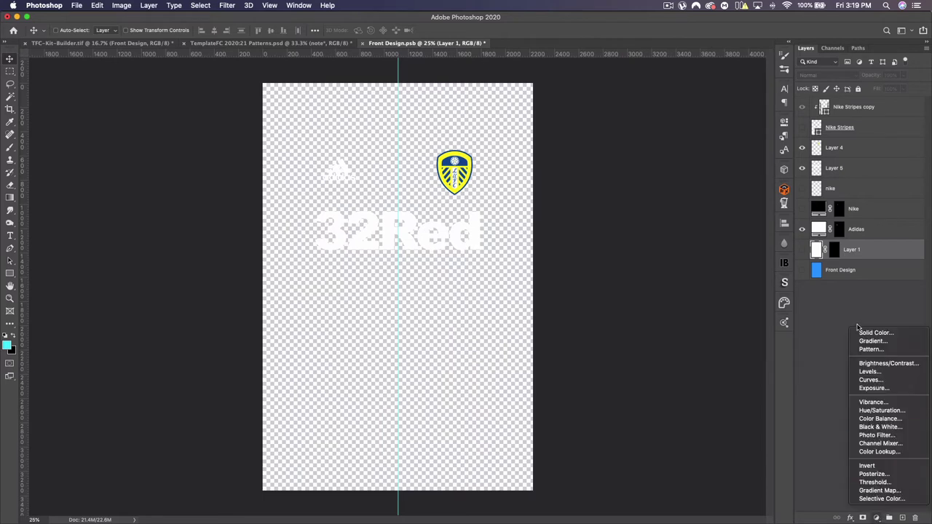
left_click(861, 333)
type("ffffff")
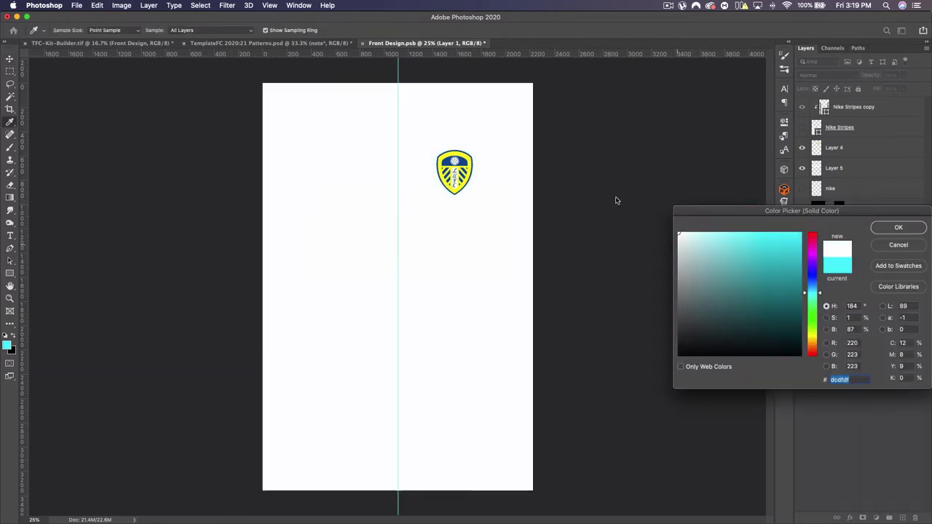
left_click(900, 227)
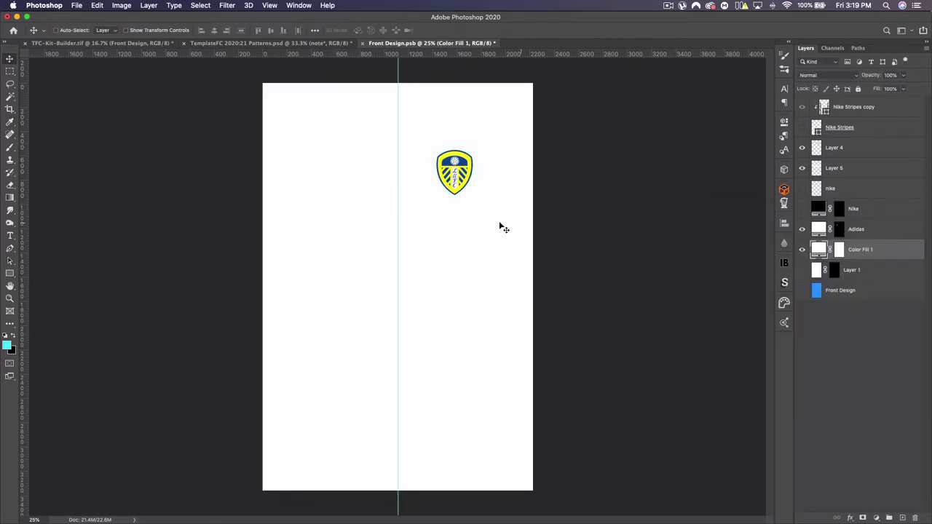
Sample the crest's yellow (fff223) as the foreground colour and the crest's dark blue as the background colour.
key("super")
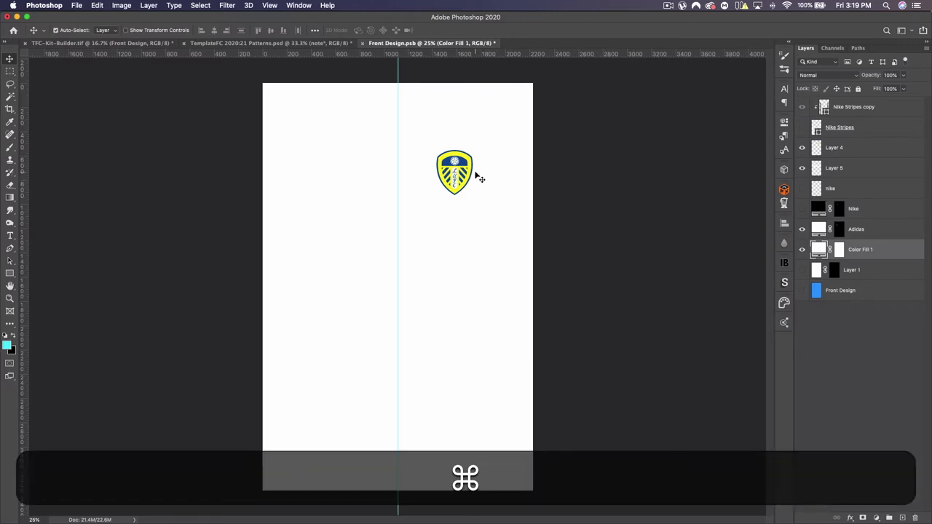
key("super+equal")
key("super+equal")
key("super+equal")
key("space")
left_click_drag(485, 170, 416, 417)
left_click(7, 345)
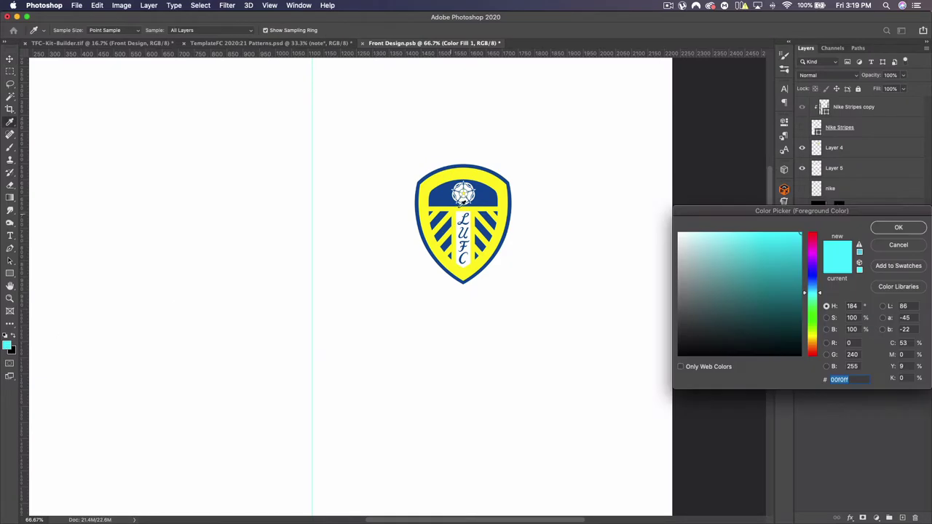
left_click(489, 209)
left_click(898, 227)
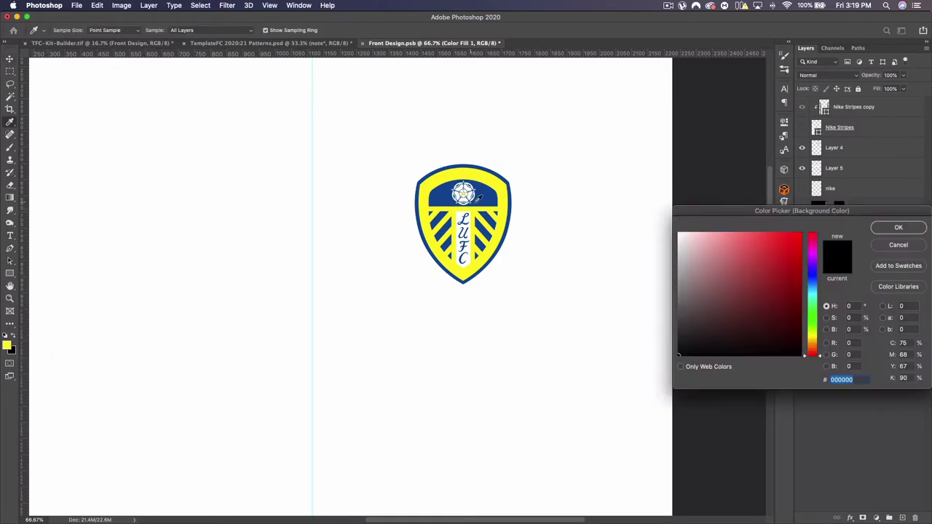
left_click(482, 198)
left_click(898, 226)
key("v")
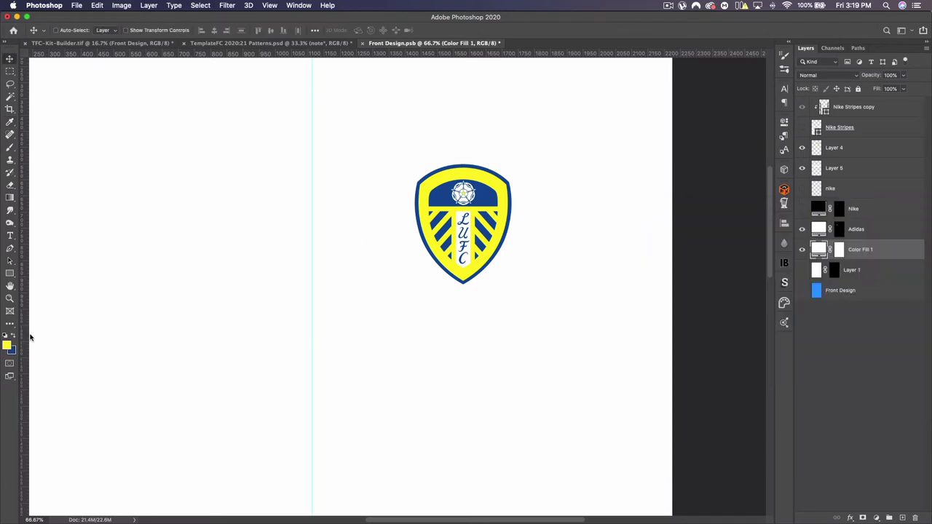
Add a solid colour fill layer masked to the 32Red lettering of Layer 5, using the dark blue background colour.
key("super+0")
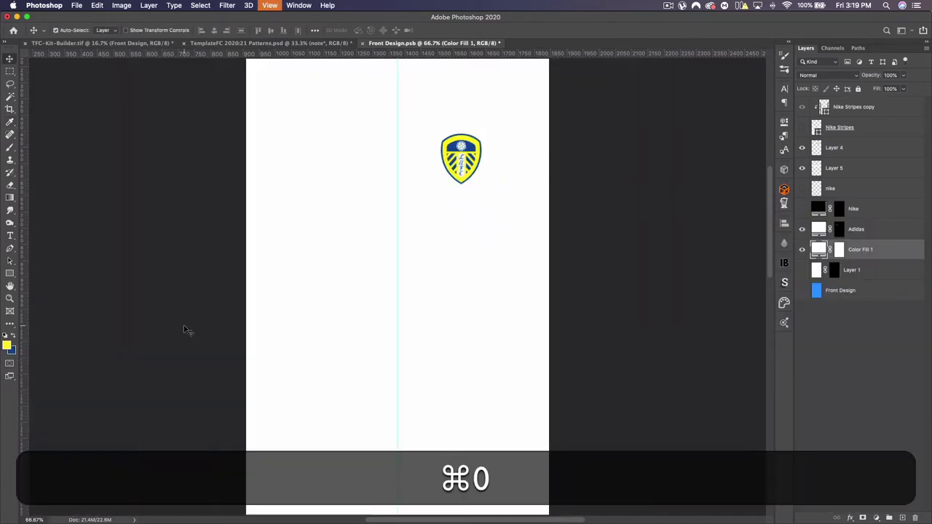
left_click(814, 169, "super")
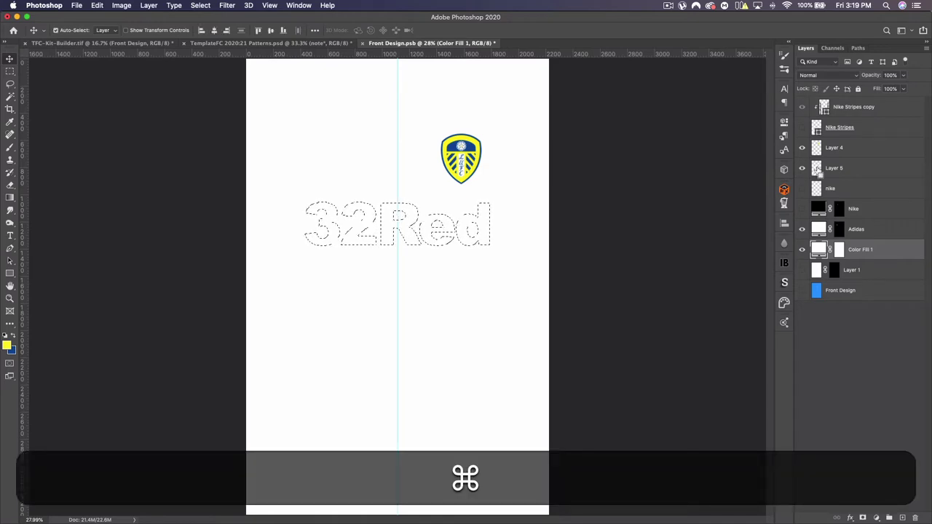
left_click(878, 517)
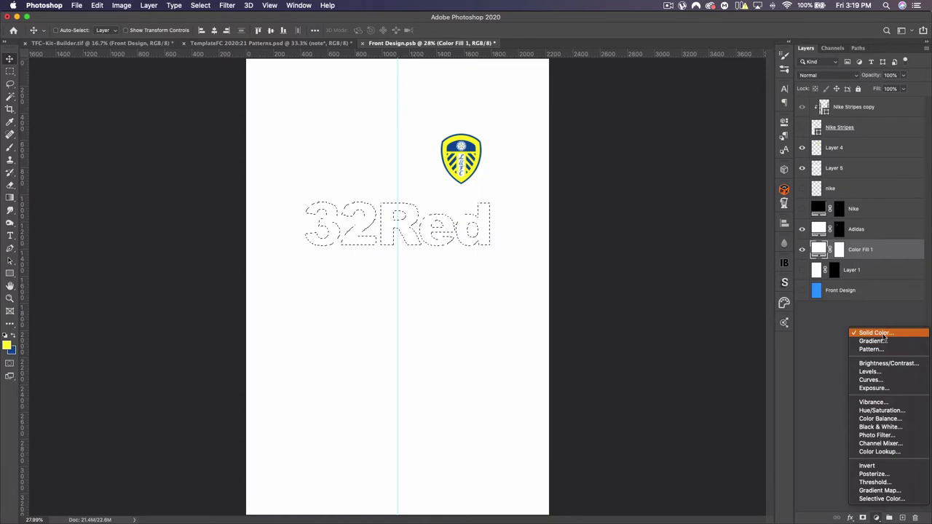
left_click(870, 331)
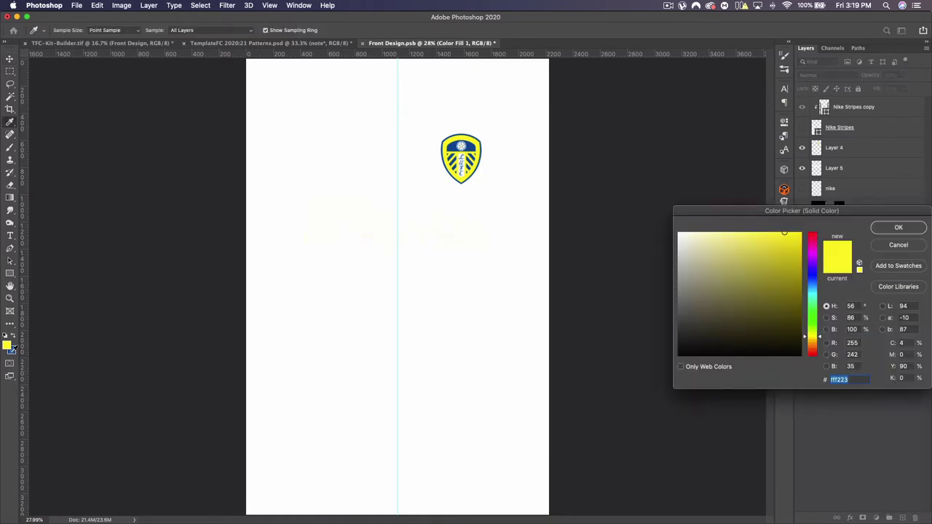
left_click(11, 349)
left_click(899, 227)
Delete the original sponsor Layer 5 and rename the blue lettering fill layer as 32red.
left_click(844, 169)
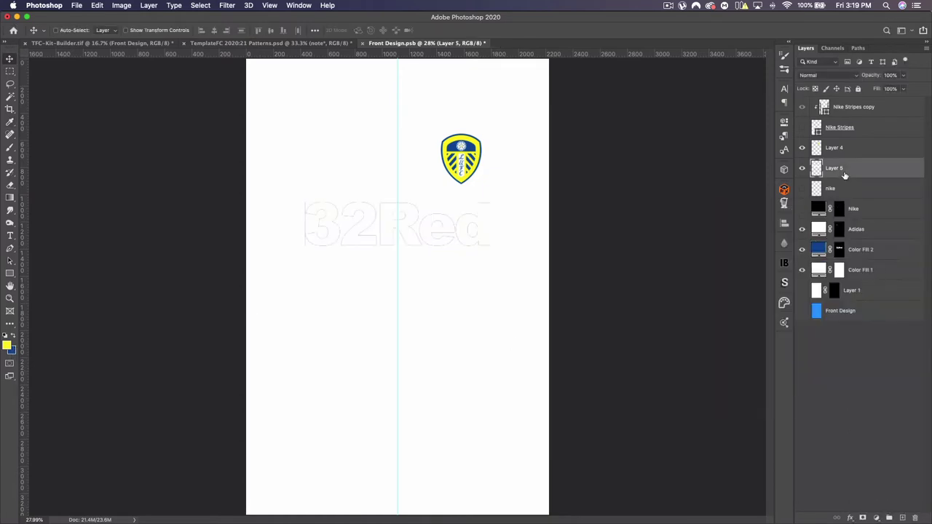
key("BackSpace")
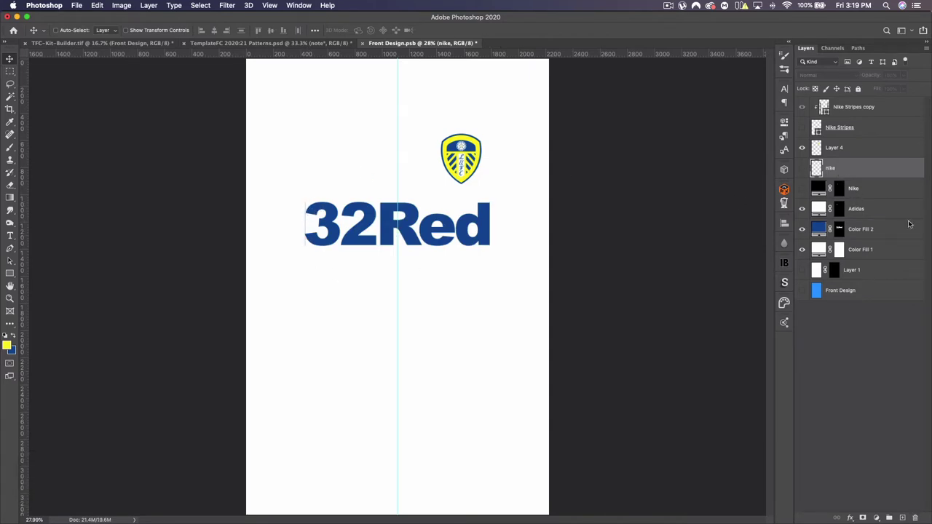
double_click(855, 229)
type("3")
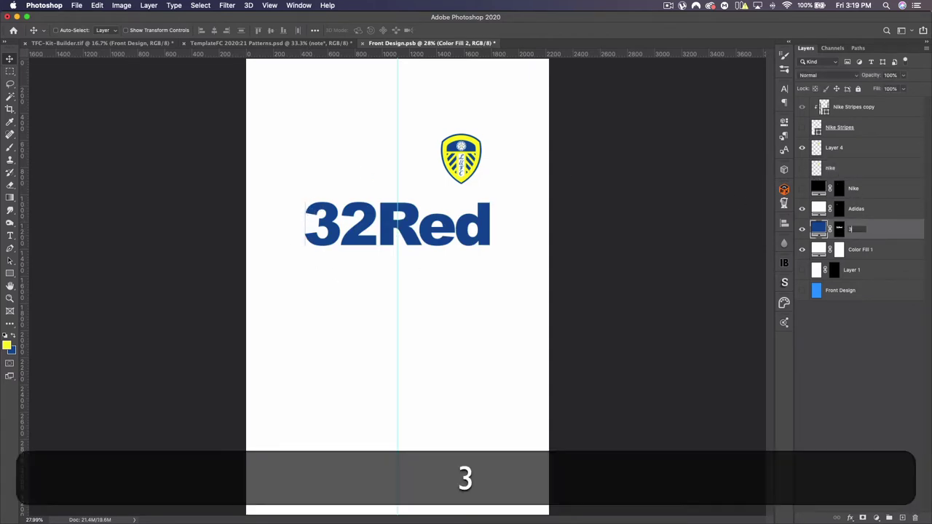
type("2red")
key("Return")
Erase the stray thin vertical line beside the 3 from the 32red layer mask.
left_click(839, 230)
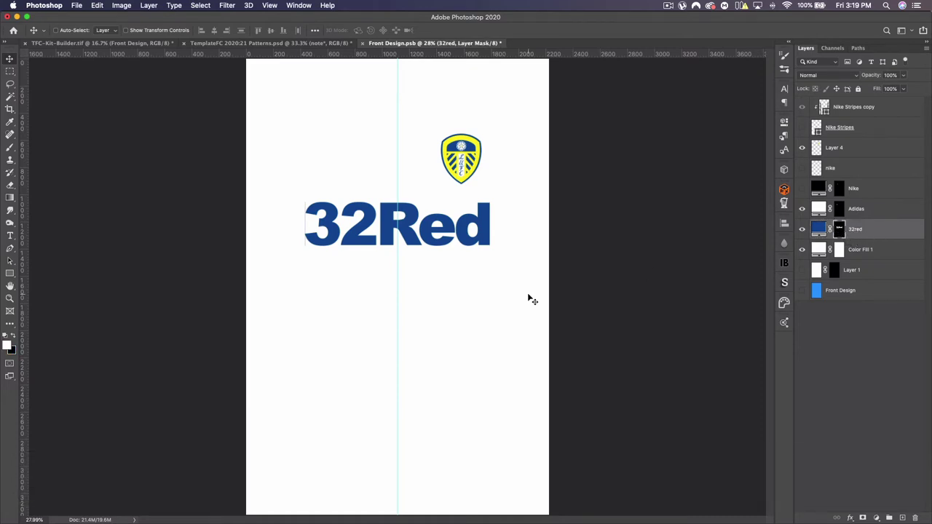
key("super+equal")
key("super+equal")
key("super+equal")
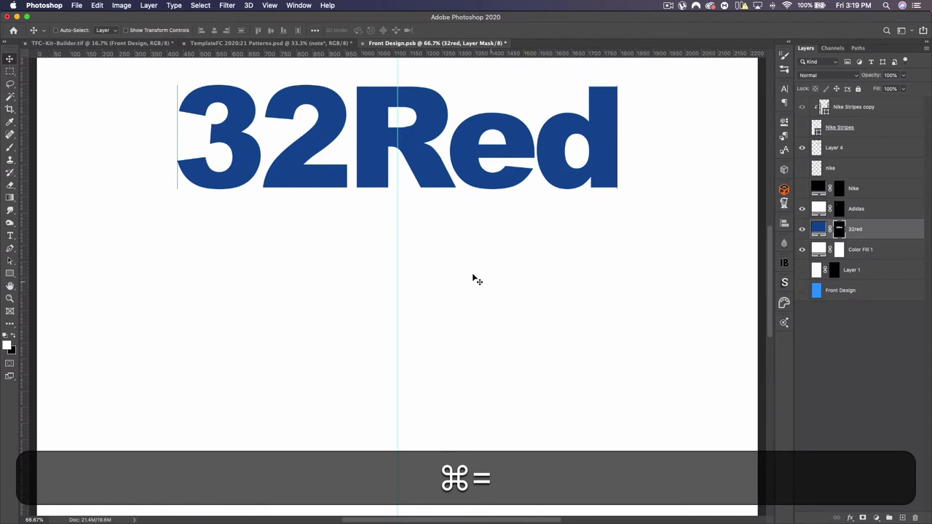
key("super+equal")
key("super+equal")
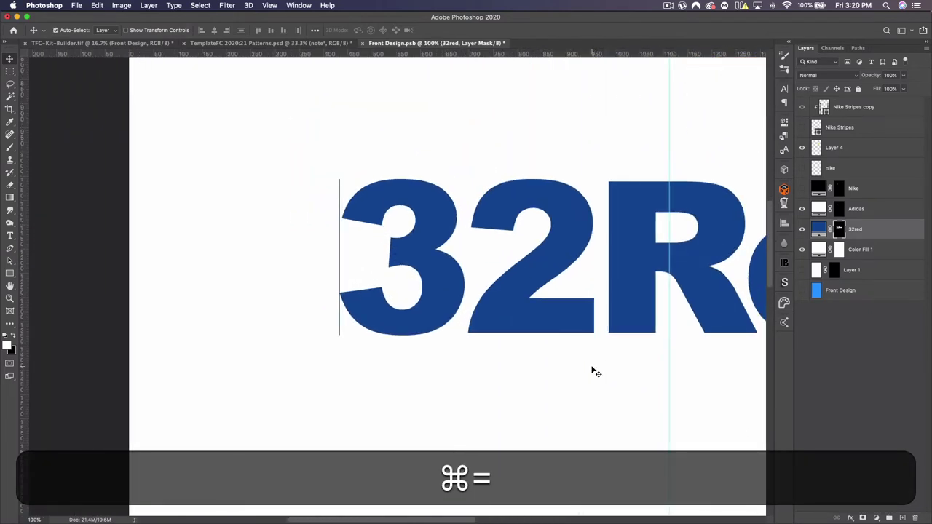
left_click(10, 71)
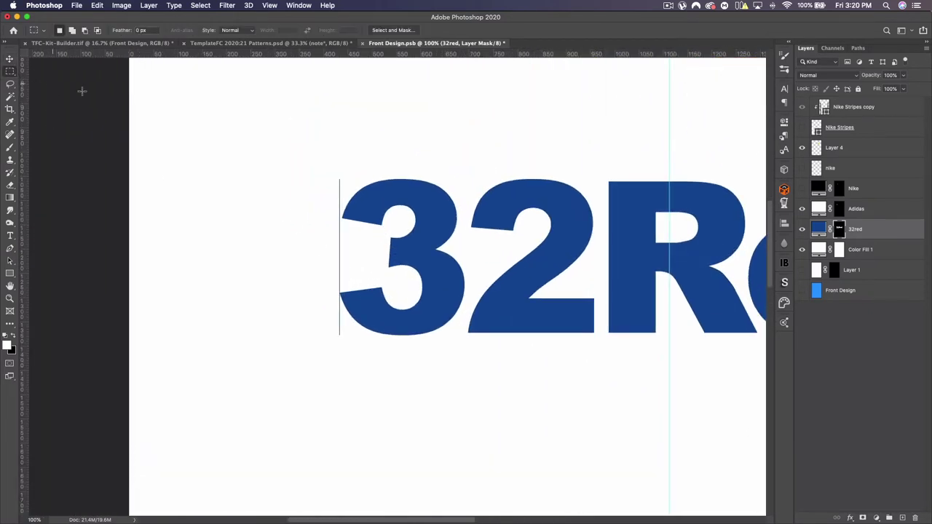
left_click_drag(284, 144, 338, 403)
key("super")
key("super+BackSpace")
key("super+d")
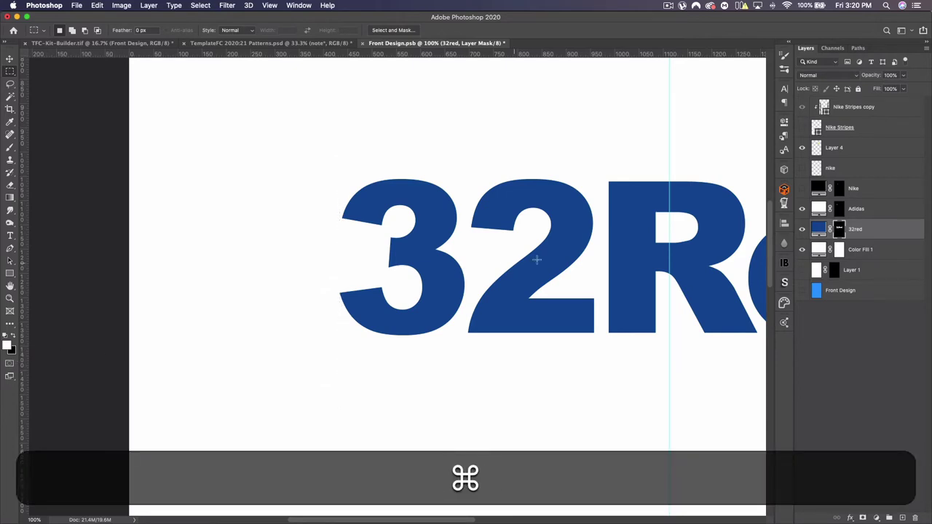
Clear the stray line remnants around the edge of the letter d from the 32red layer mask.
scroll(623, 248, "right", 5)
left_click_drag(704, 360, 582, 331)
key("Up")
key("super+Up")
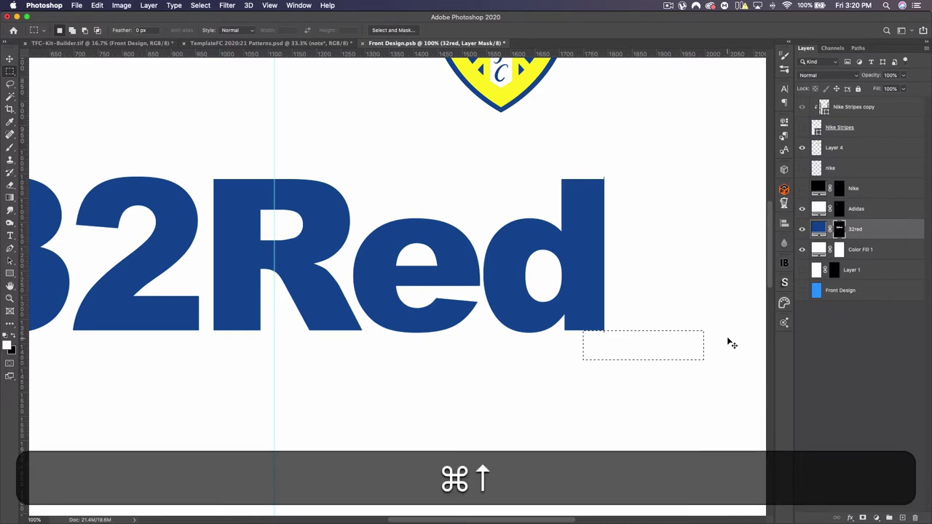
key("super+BackSpace")
left_click_drag(640, 341, 647, 158)
key("Down")
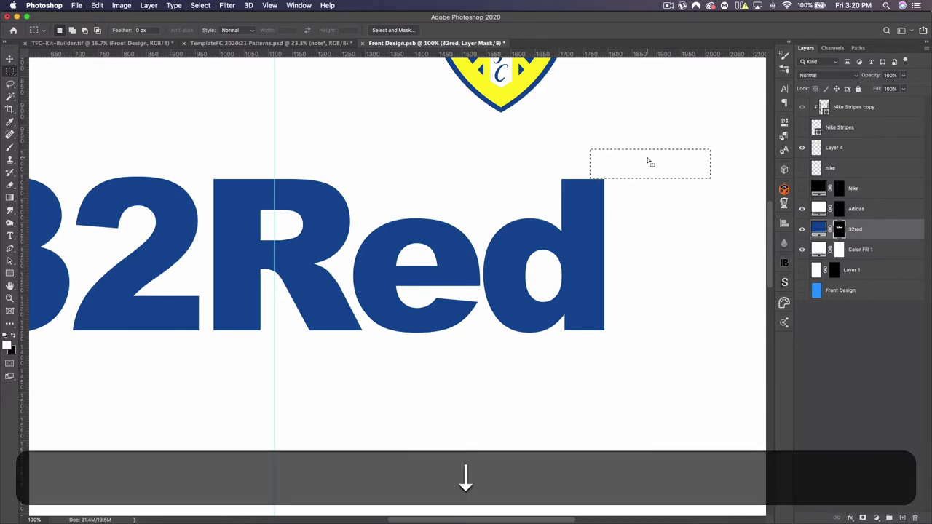
key("super+Down")
key("super+d")
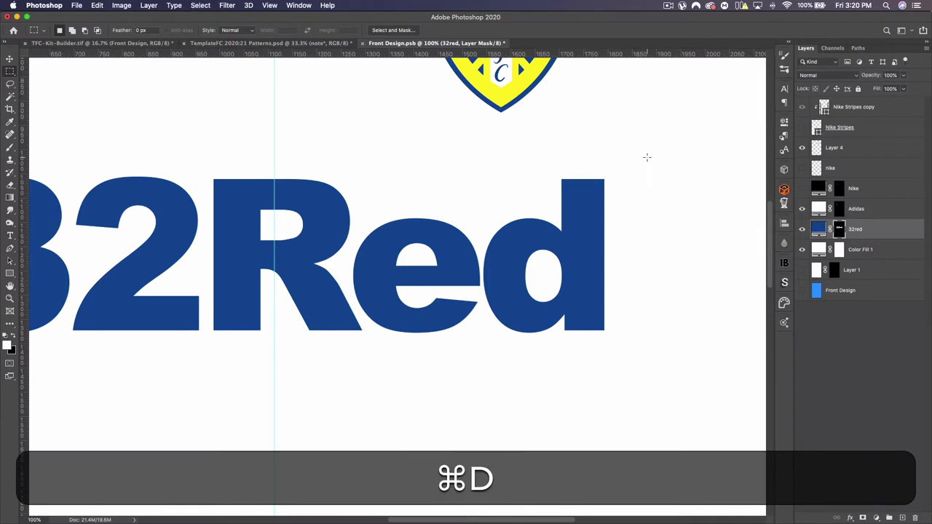
Set the Adidas logo's fill colour to the blue sampled from the 32Red lettering.
key("super+0")
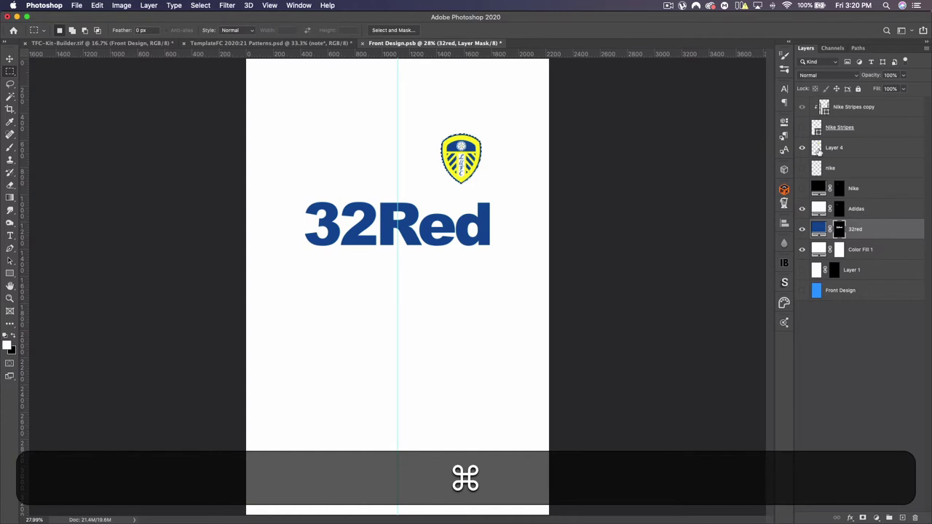
key("super+d")
double_click(818, 210)
left_click(364, 222)
key("Return")
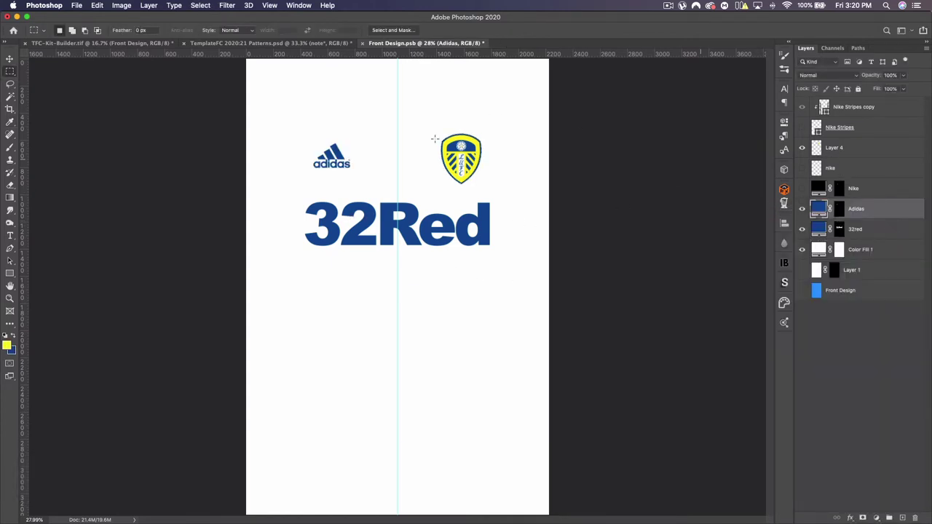
Save the Front Design document and view the updated shirt in TFC-Kit-Builder.tif.
left_click(11, 59)
key("super+s")
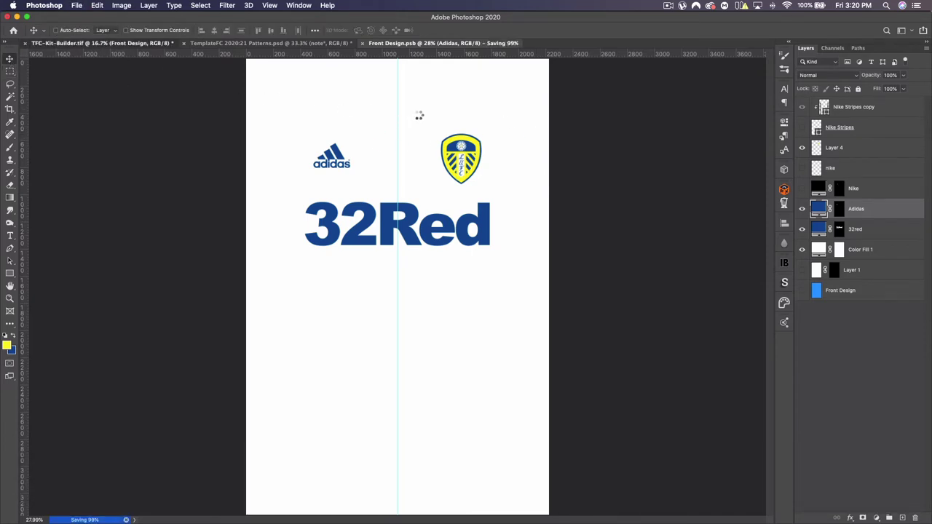
key("ctrl+Tab")
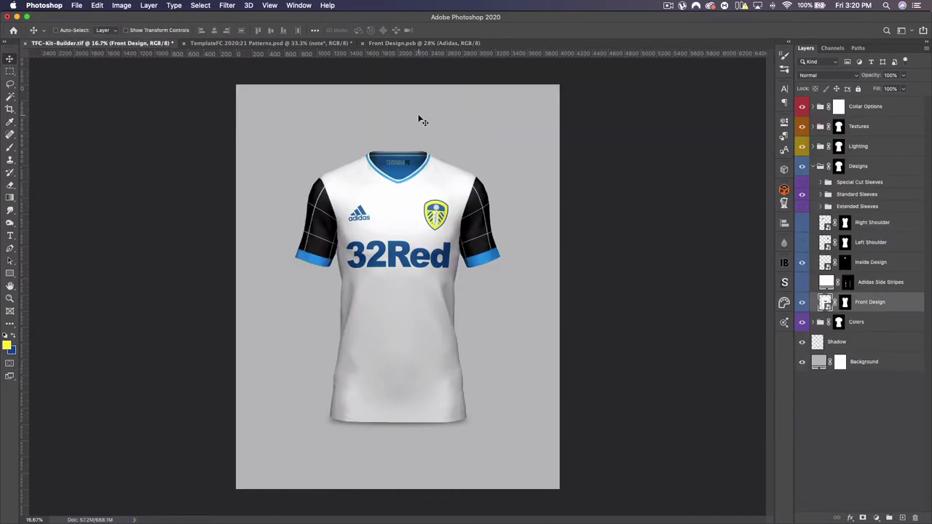
In the Colors group, hide the Front and Back colour layers and set the Base layer's fill to white.
left_click(812, 325)
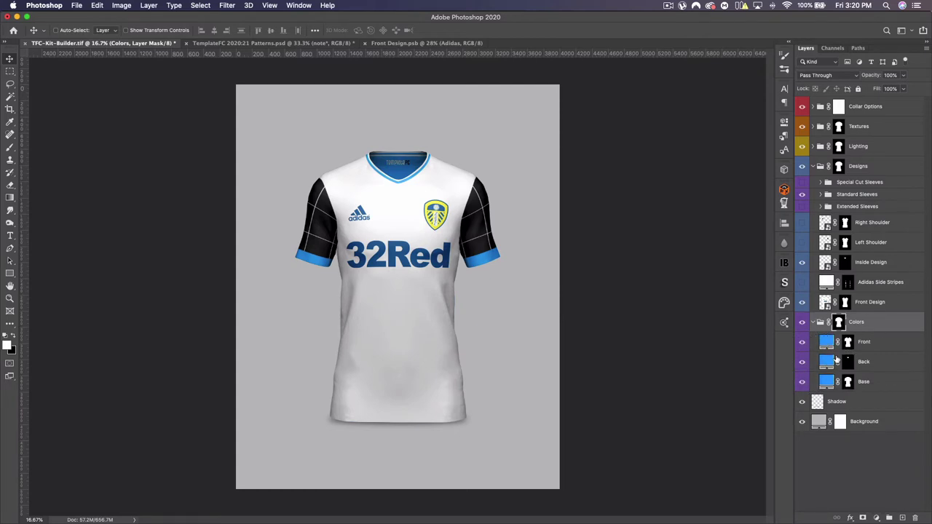
left_click_drag(801, 341, 813, 373)
double_click(824, 384)
left_click(679, 234)
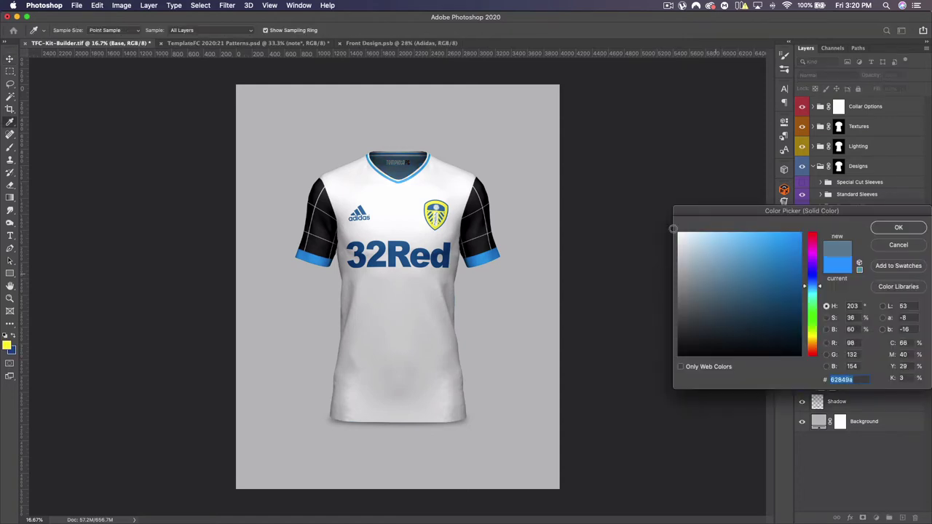
left_click(897, 228)
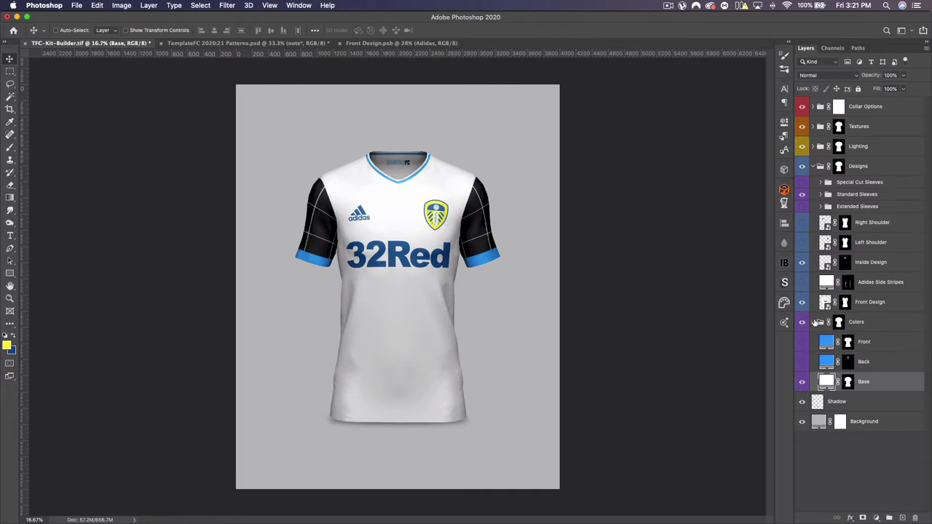
left_click(814, 322)
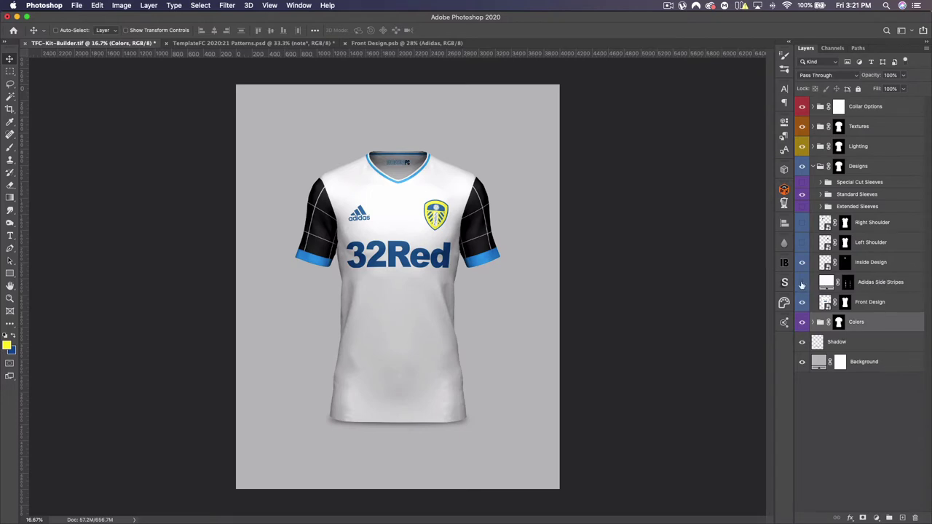
In the Front Design document, show the Nike Stripes layer and hide the Nike Stripes copy layer.
left_click(397, 44)
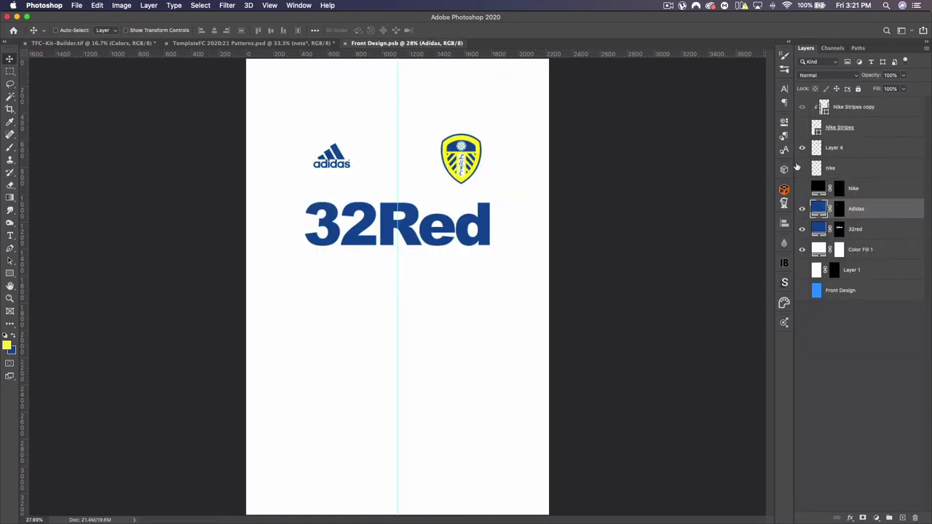
left_click(801, 127)
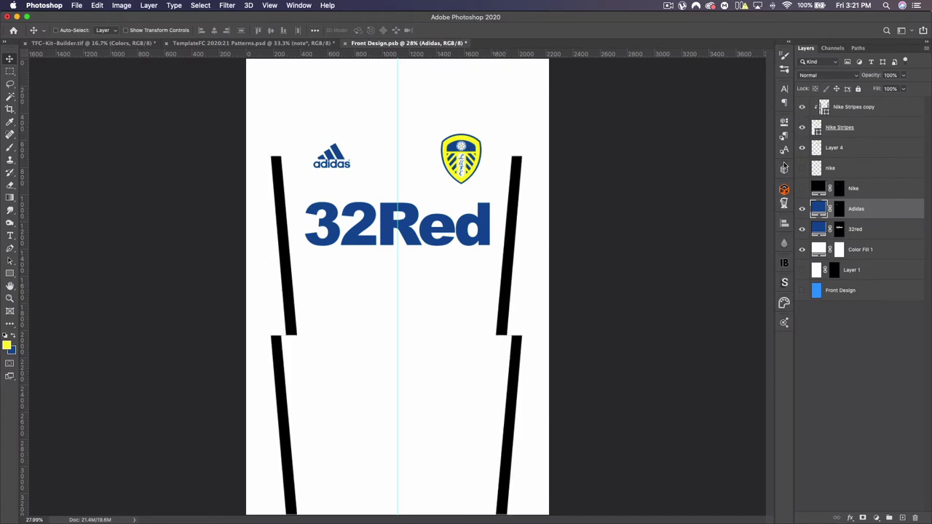
left_click(801, 108)
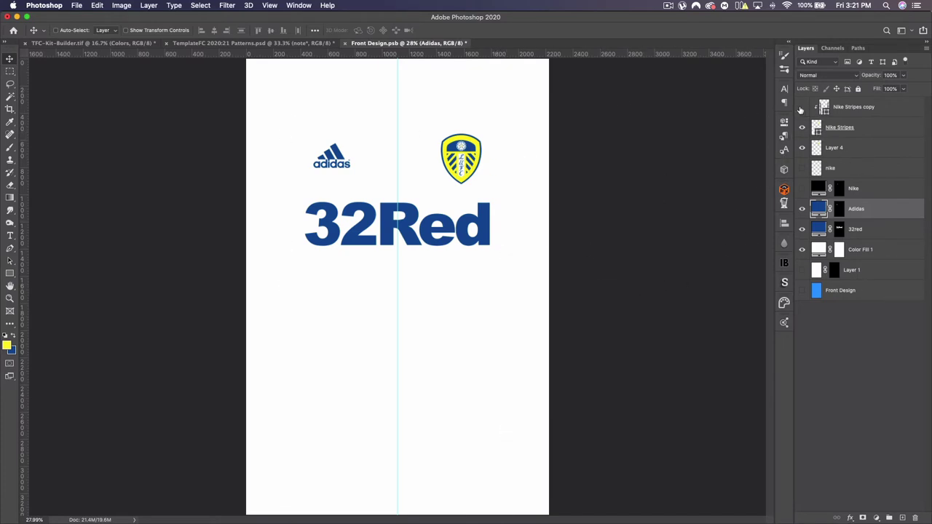
Set the Nike Stripes fill colour to the sponsor's blue (004d97) and save the front design to update the shirt mock-up.
double_click(819, 131)
left_click(486, 221)
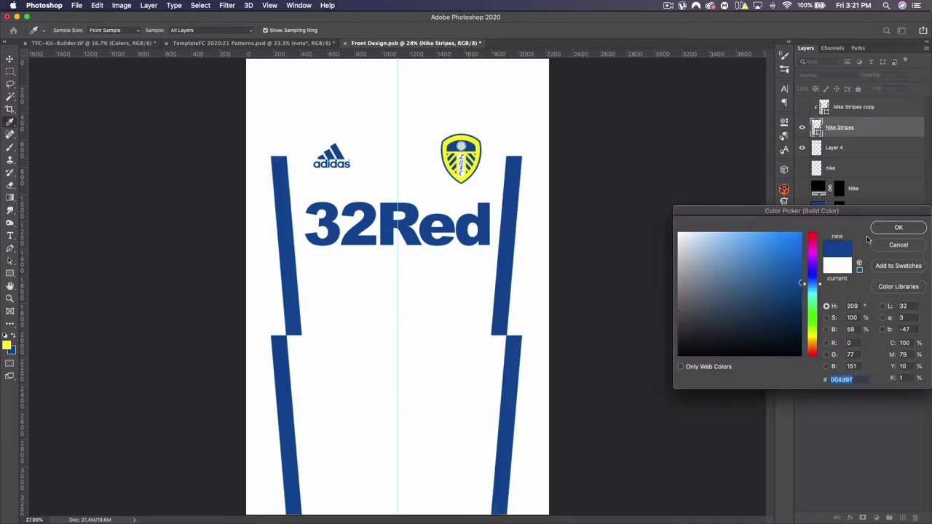
left_click(884, 228)
key("super+s")
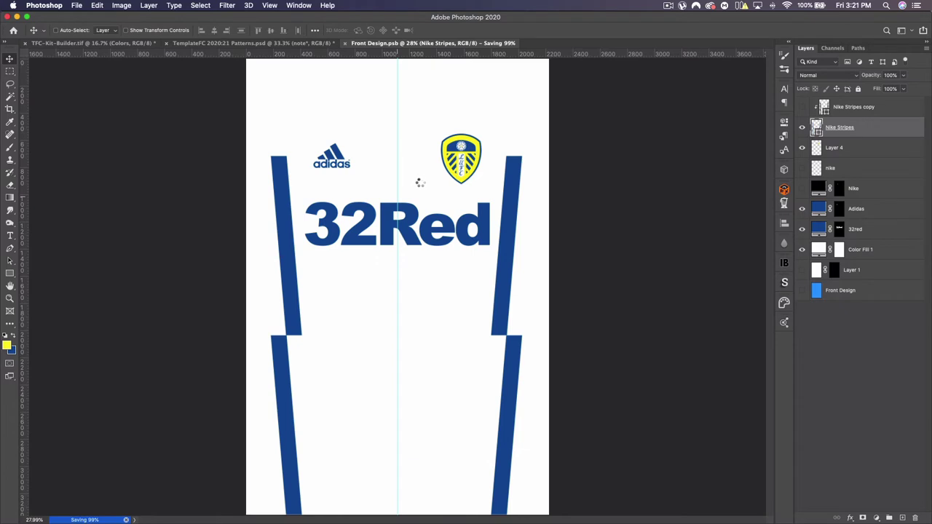
left_click(78, 43)
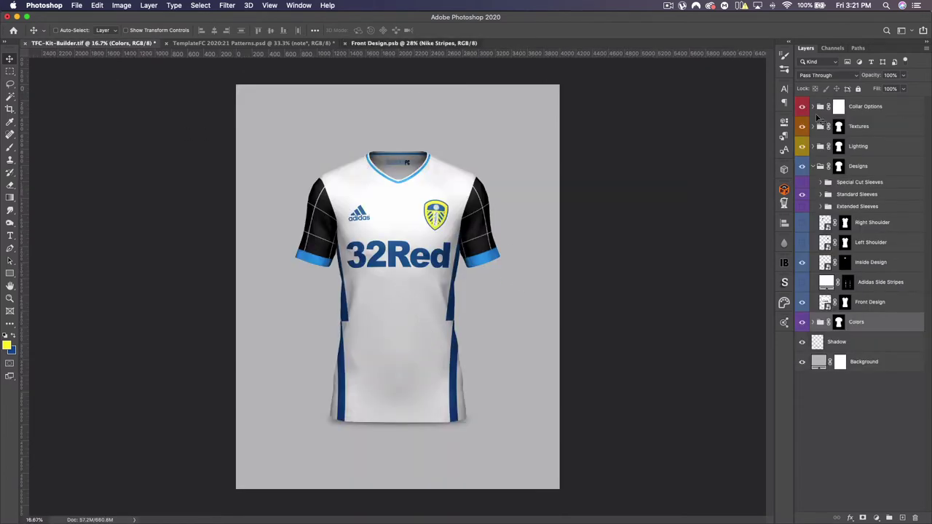
Hide the Nike Stripes layer in Front Design and save it to remove the side stripes from the mock-up.
key("ctrl+shift+Tab")
key("super+s")
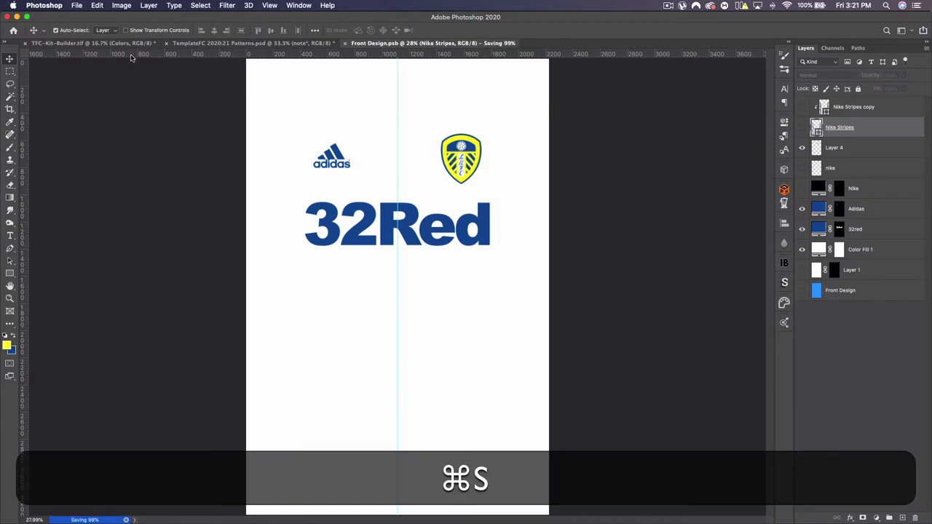
left_click(57, 44)
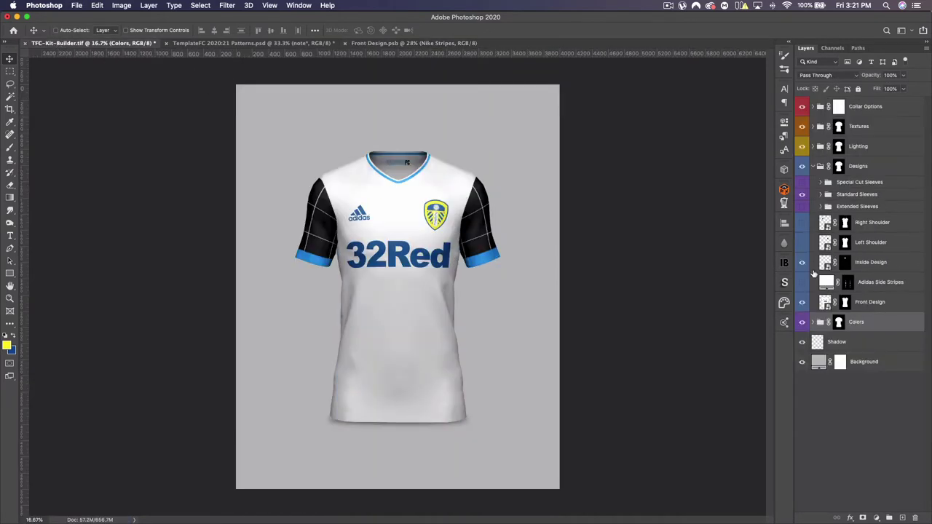
Show the Adidas Side Stripes layer, set its fill colour to black, and hide the layer again.
left_click(803, 282)
double_click(826, 282)
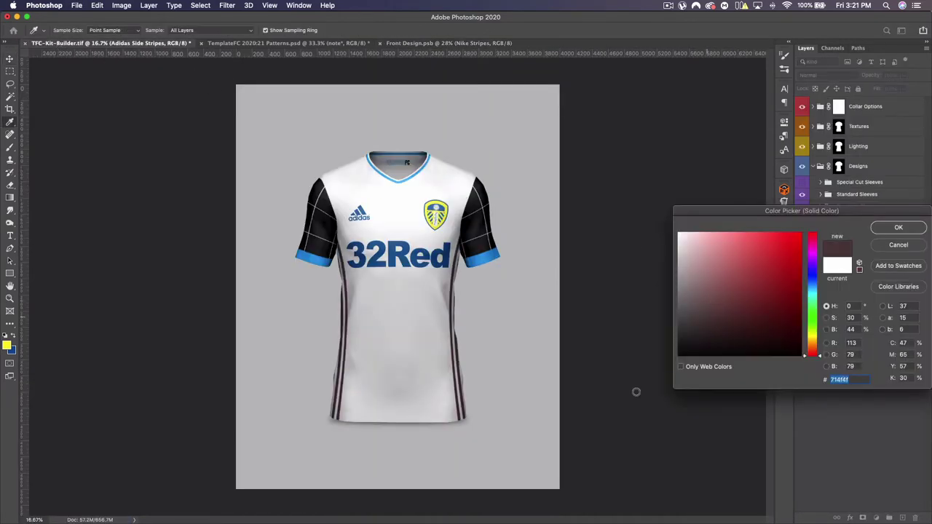
left_click(904, 228)
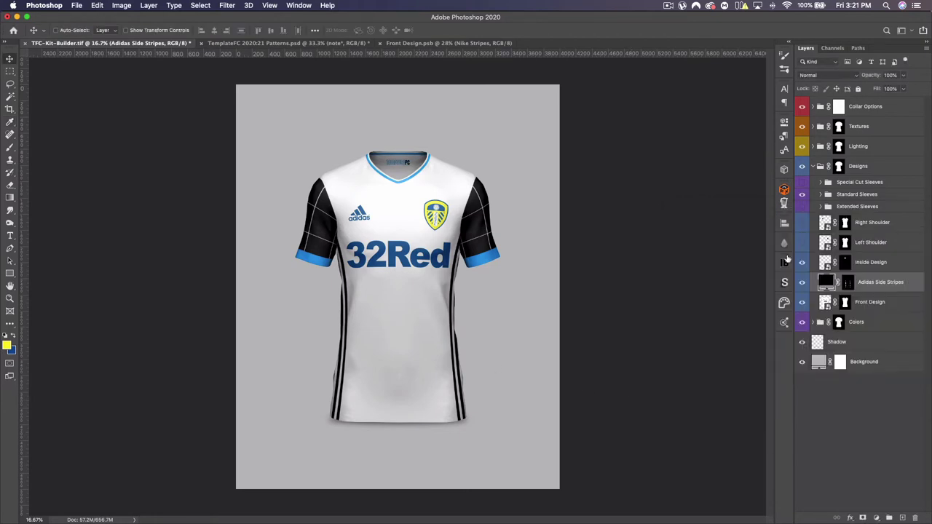
left_click(802, 282)
Preview the shoulder stripes with the Left Shoulder and Right Shoulder layers, undo the accidental move, and hide both layers again.
left_click(802, 242)
left_click(802, 222)
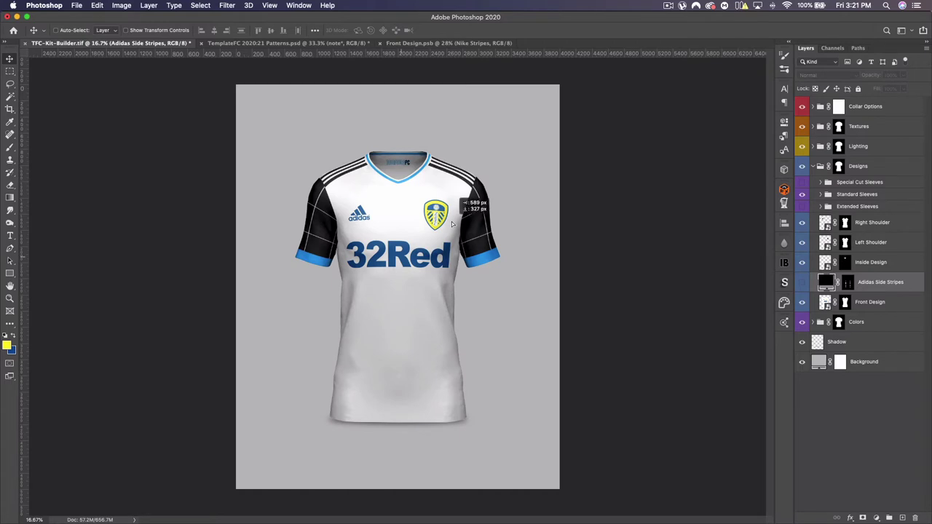
key("super+z")
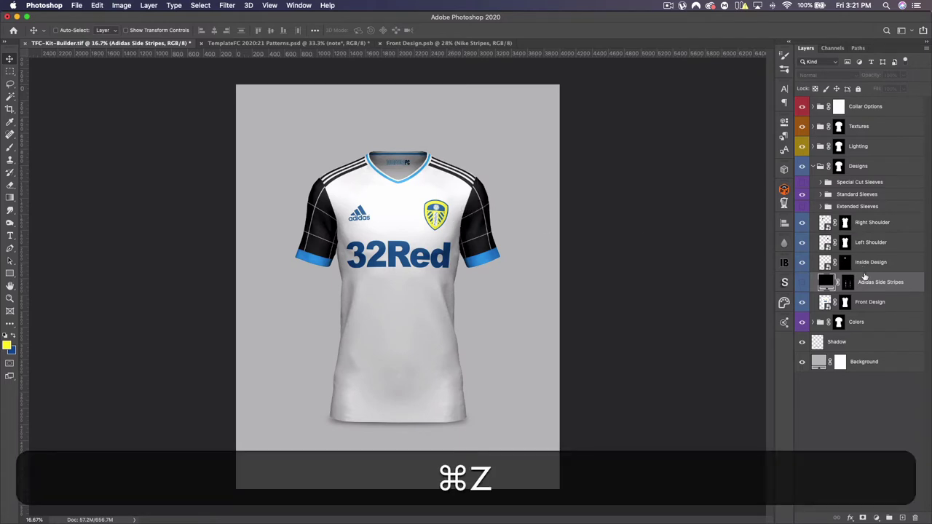
left_click(802, 222)
left_click(802, 242)
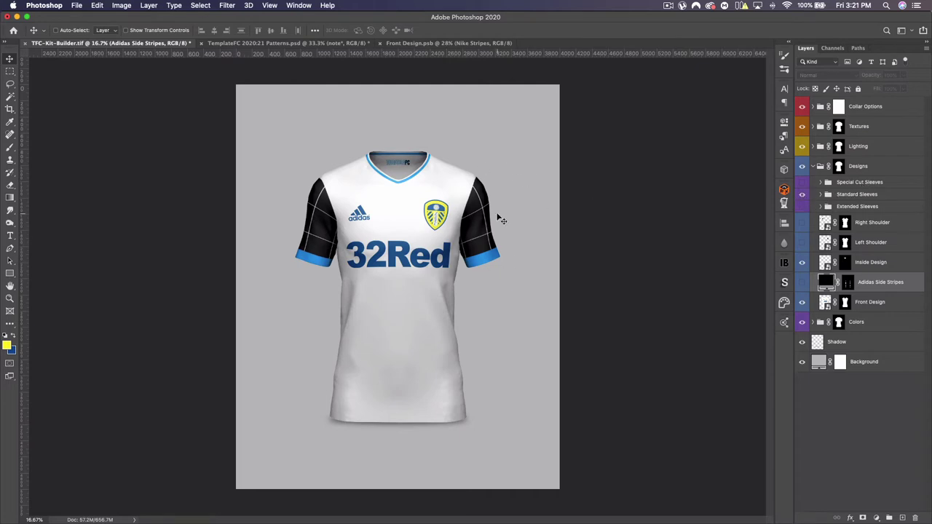
Compare the Special Cut Sleeves and Extended Sleeves styles on the shirt, then return to Standard Sleeves.
left_click(802, 194)
left_click(801, 182)
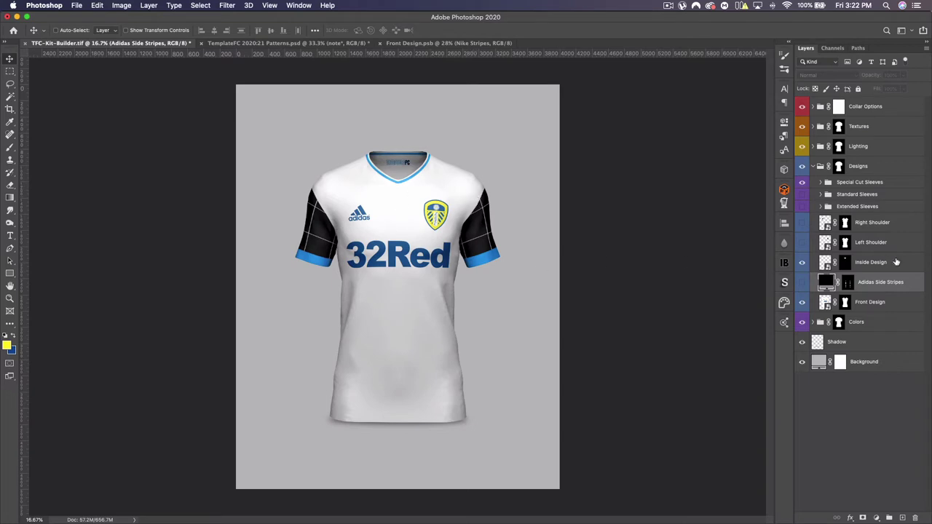
left_click(802, 182)
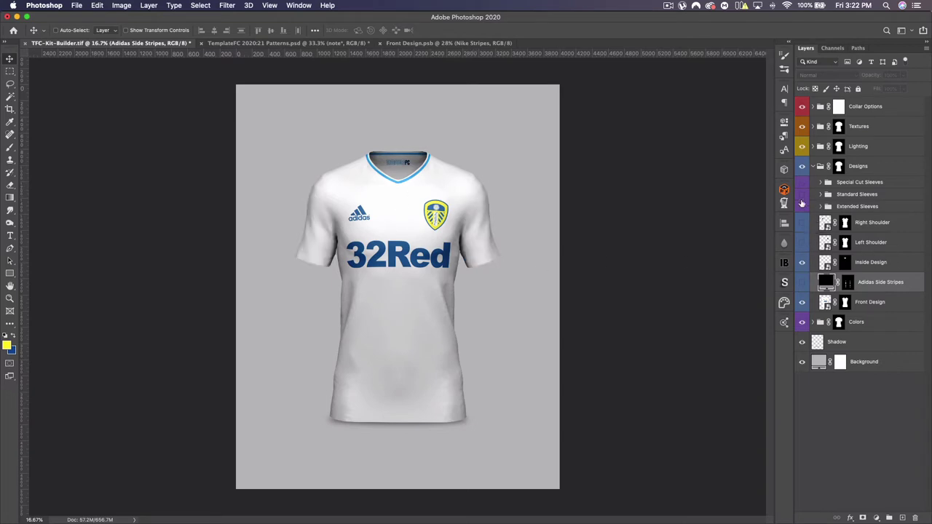
left_click(801, 206)
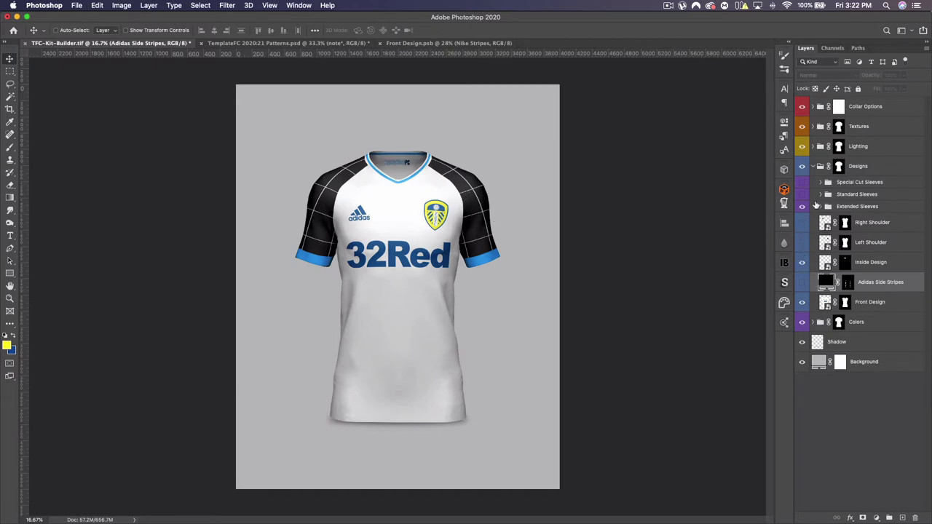
left_click(802, 204)
left_click(802, 195)
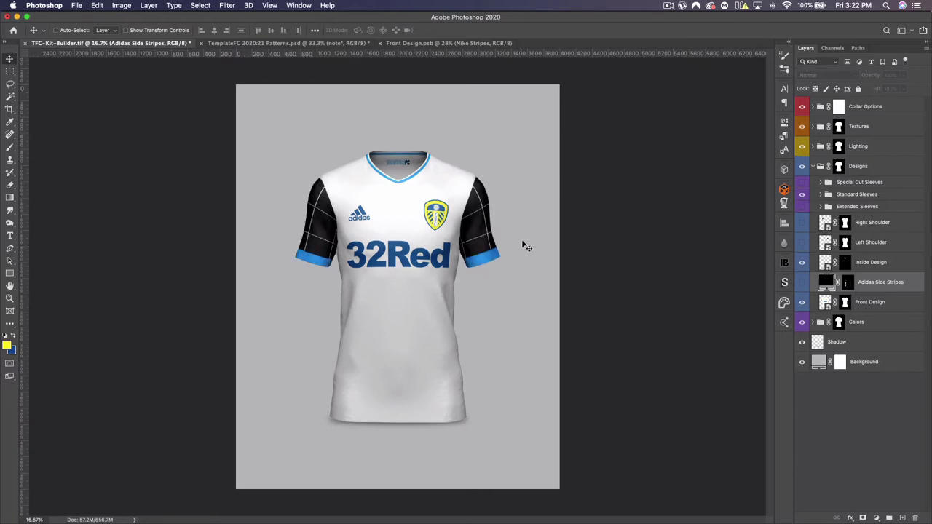
In the Standard Sleeves group, set the Right Sleeve and Left Sleeve colour fills to white.
left_click(819, 194)
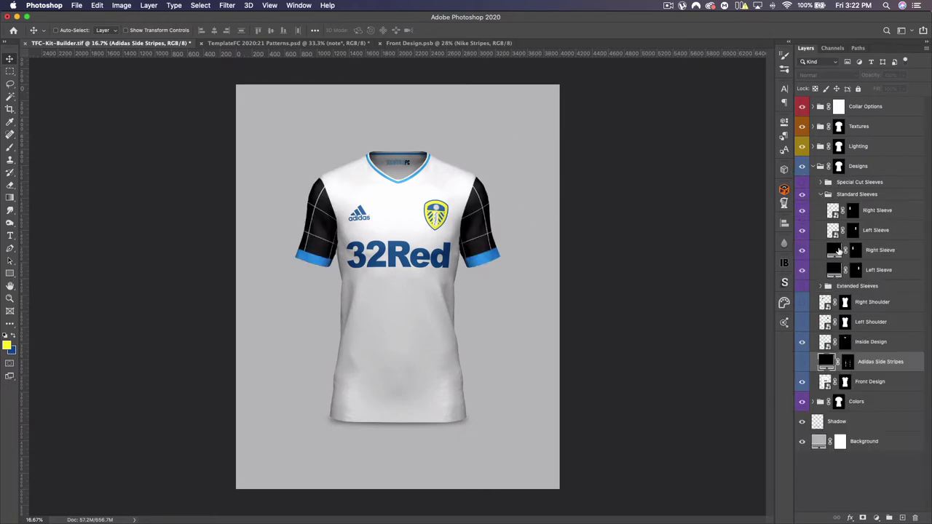
double_click(837, 251)
left_click(695, 259)
left_click_drag(695, 258, 678, 234)
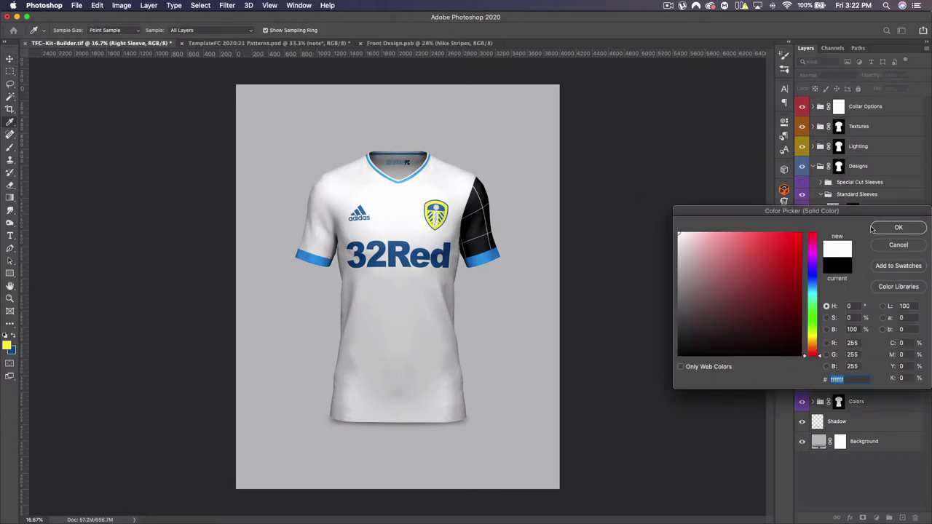
left_click(897, 227)
double_click(833, 269)
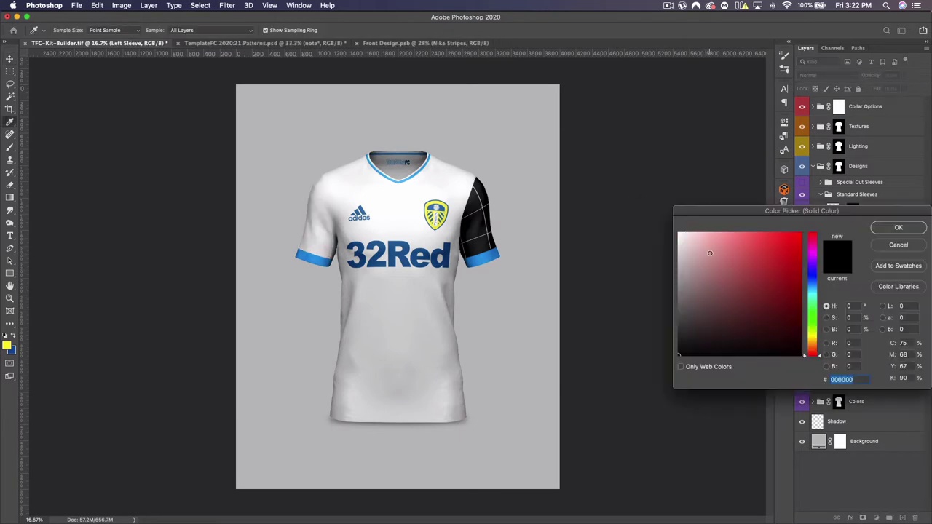
left_click(684, 233)
left_click(897, 228)
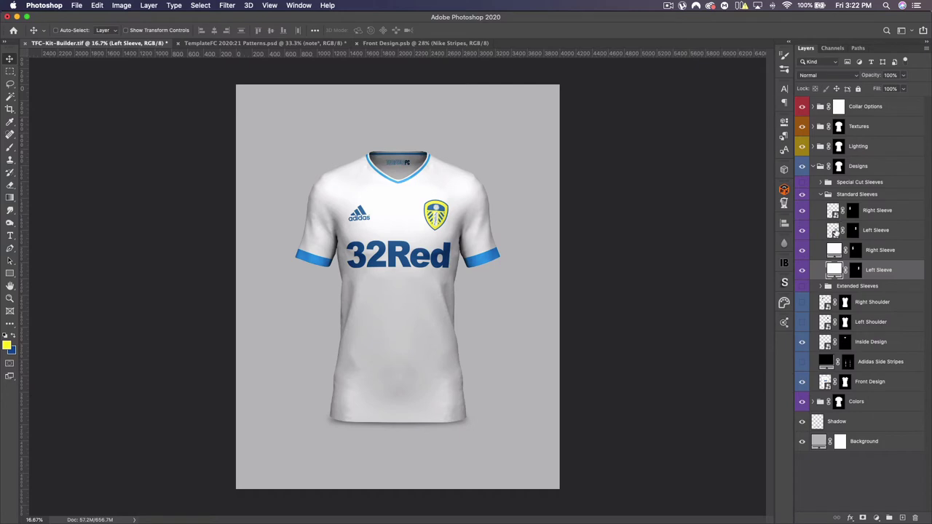
left_click(821, 194)
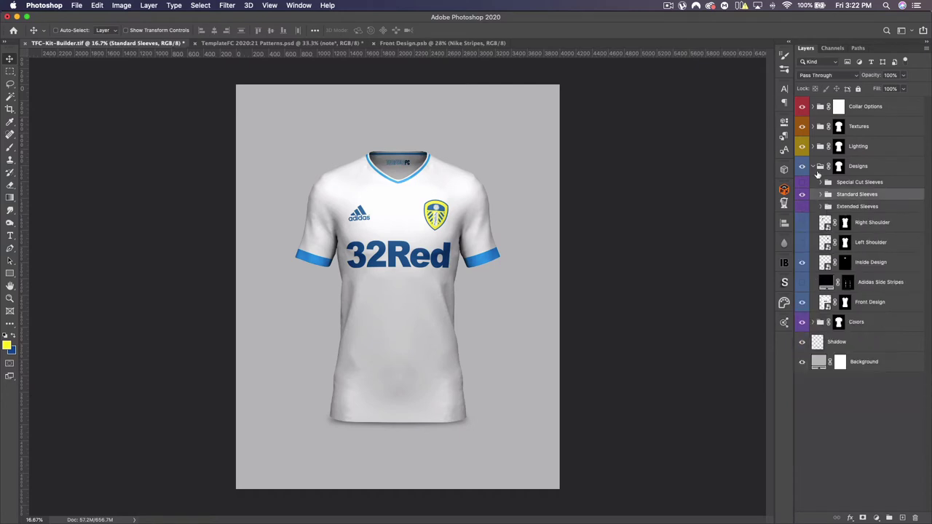
Show the Nike texture group within Textures on the shirt.
left_click(812, 127)
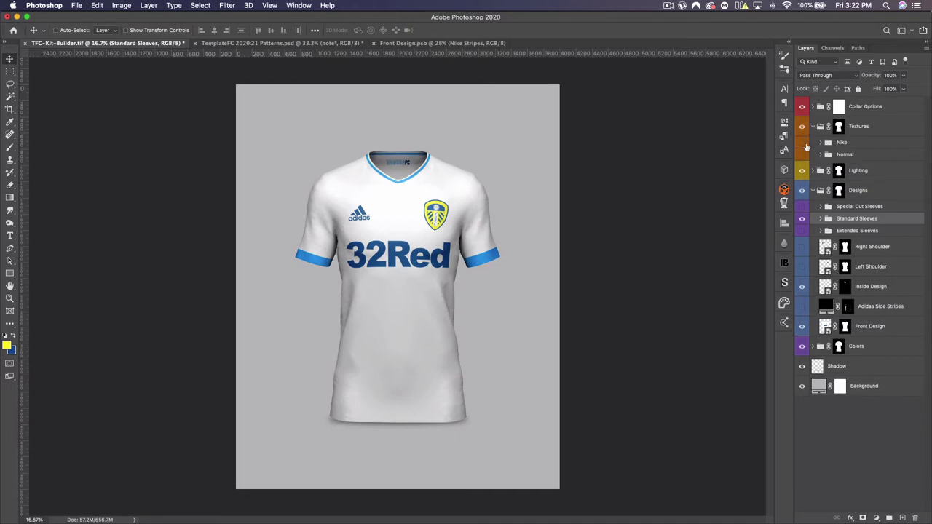
key("super")
key("super+equal")
key("super+equal")
key("super+equal")
key("super+equal")
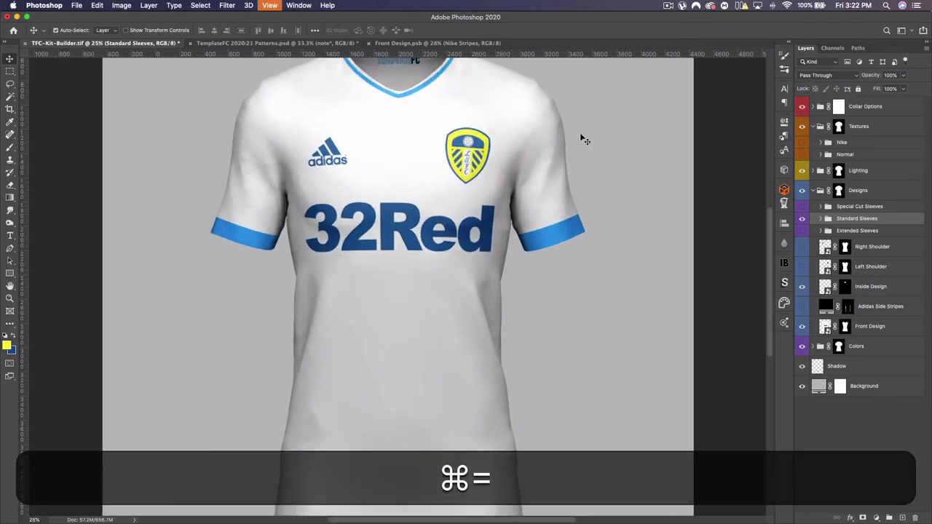
scroll(556, 200, "up", 6)
scroll(556, 201, "right", 4)
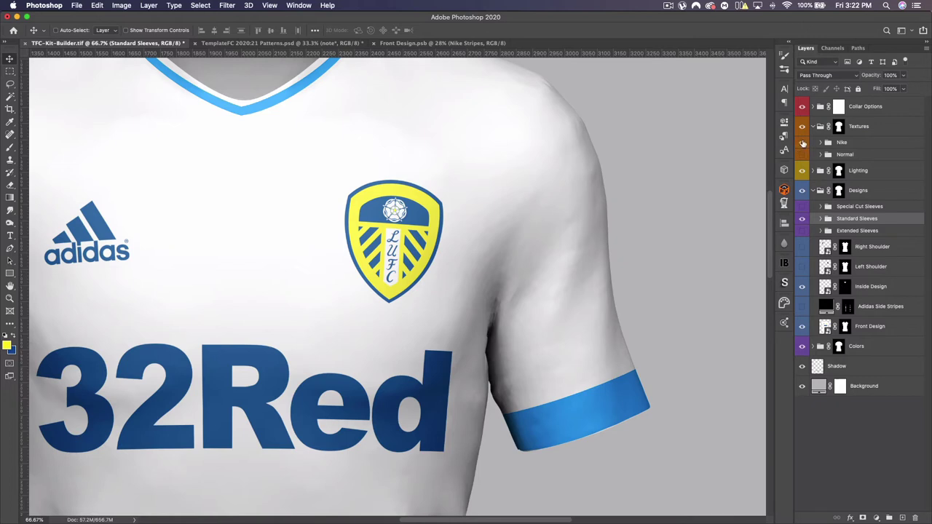
left_click(803, 143)
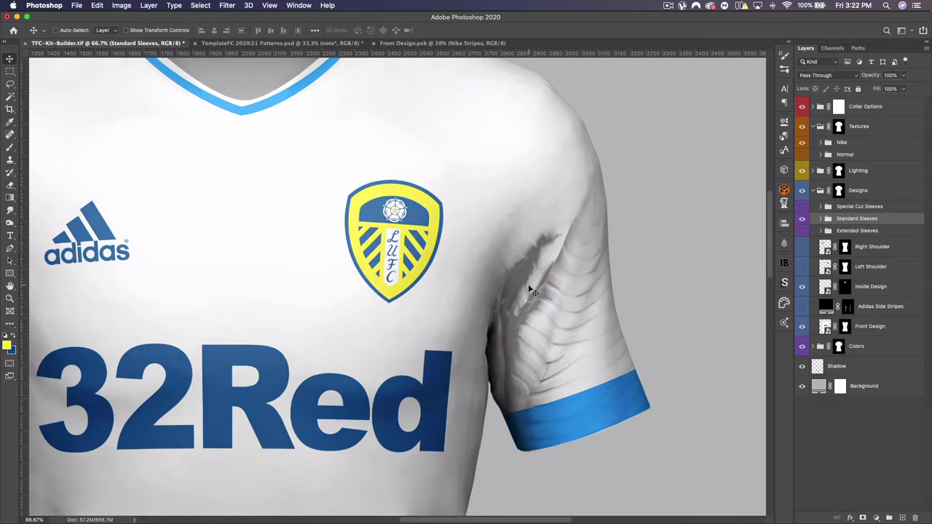
Examine the Nike texture up close on the sleeve, the chest and the lower sides of the shirt.
scroll(550, 308, "down", 10)
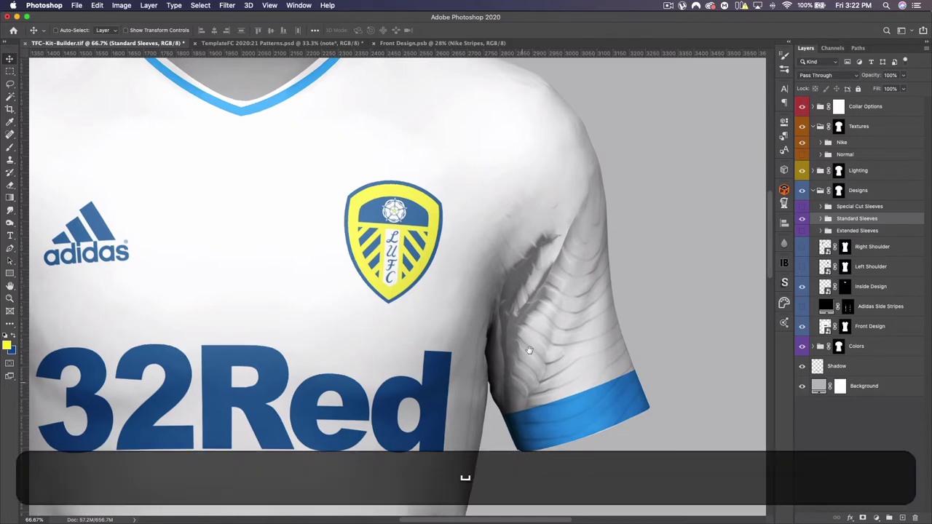
scroll(520, 240, "down", 5)
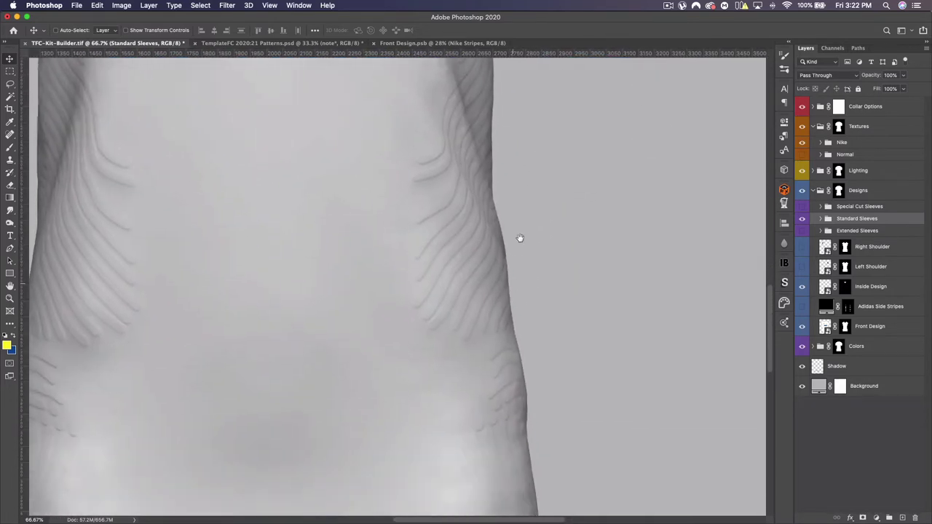
scroll(553, 202, "left", 4)
scroll(553, 202, "up", 3)
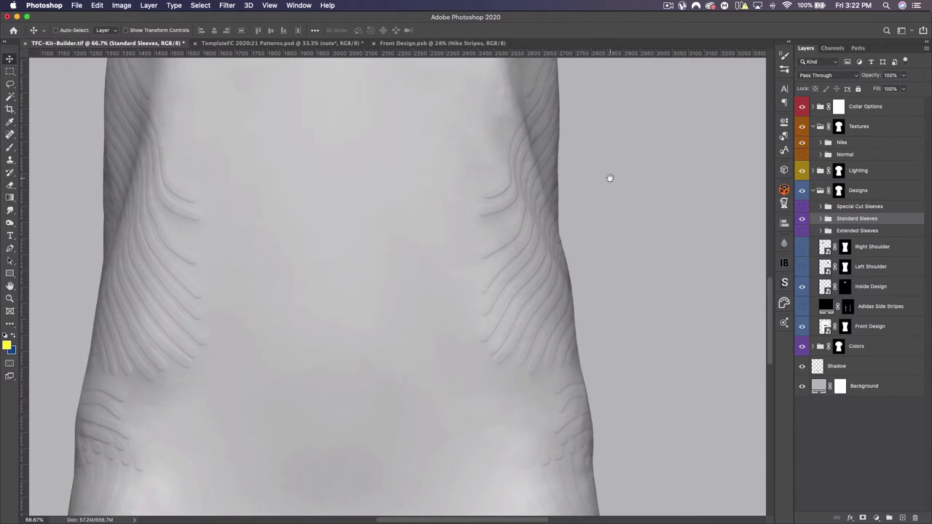
scroll(588, 228, "up", 10)
scroll(589, 229, "right", 3)
scroll(557, 340, "up", 8)
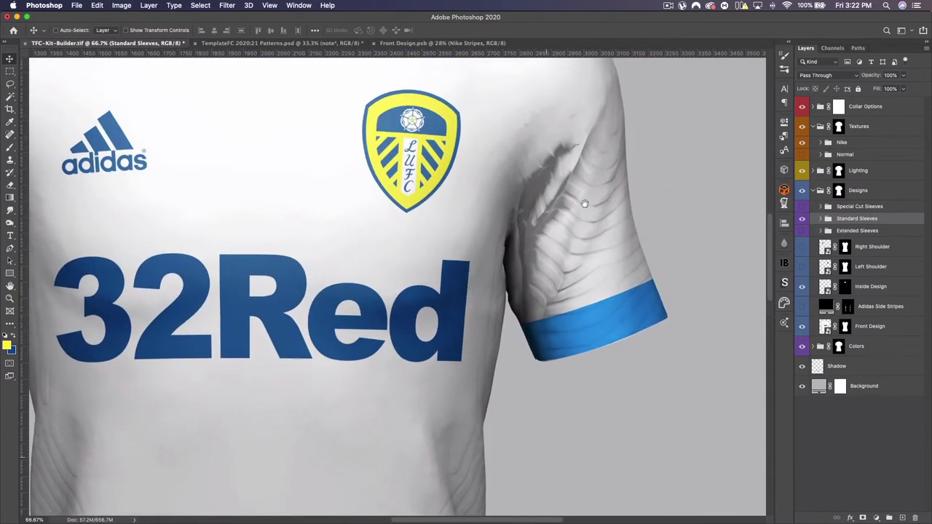
scroll(678, 245, "left", 4)
left_click_drag(679, 246, 503, 245)
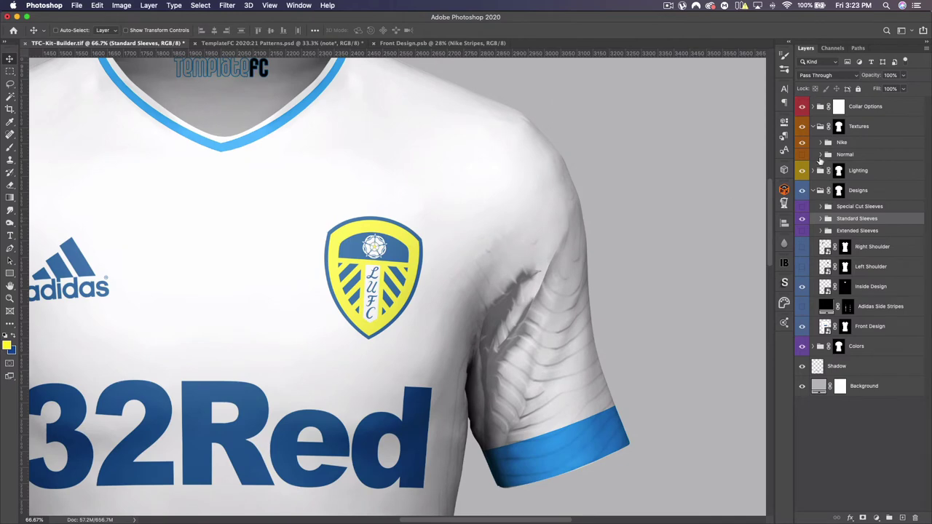
Hide the Nike texture group and show the Normal texture group instead, checking the fabric on the shirt.
left_click(802, 142)
left_click(802, 155)
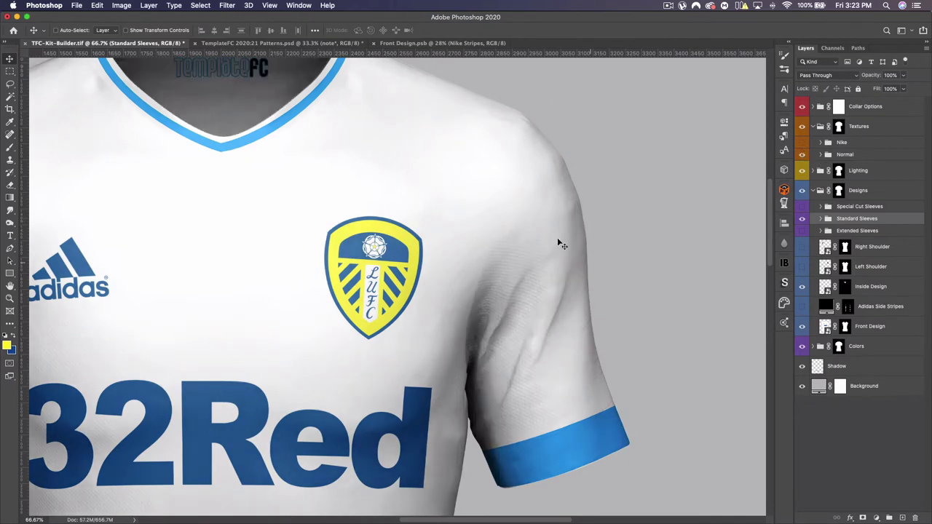
left_click_drag(457, 376, 592, 243)
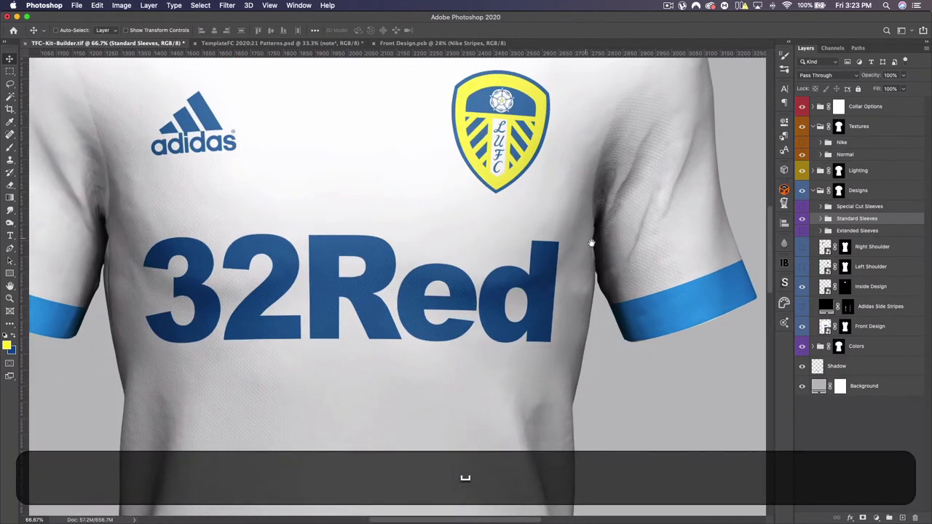
key("super+0")
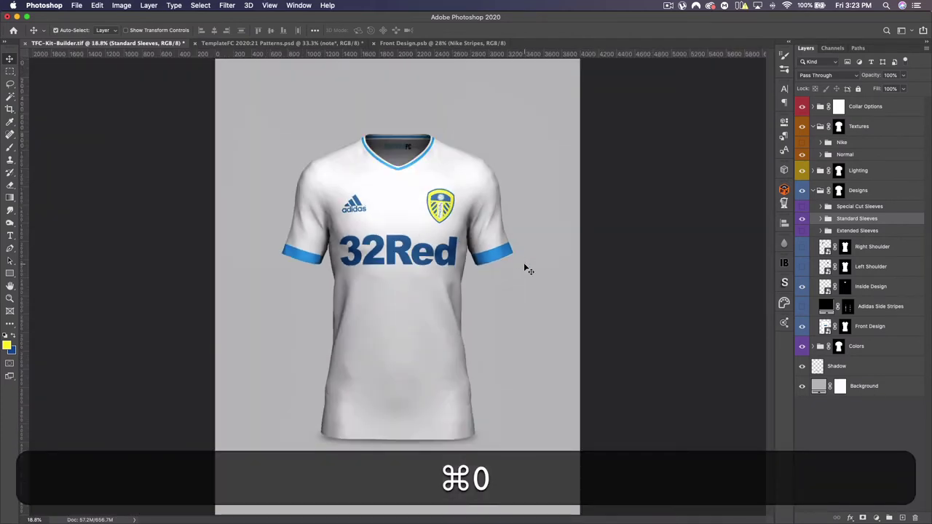
Compare the whole shirt with and without the Normal texture, leaving it shown, and collapse the Textures group.
left_click(802, 155)
left_click(803, 155)
left_click(802, 155)
left_click(802, 155)
left_click(802, 155)
left_click(802, 155)
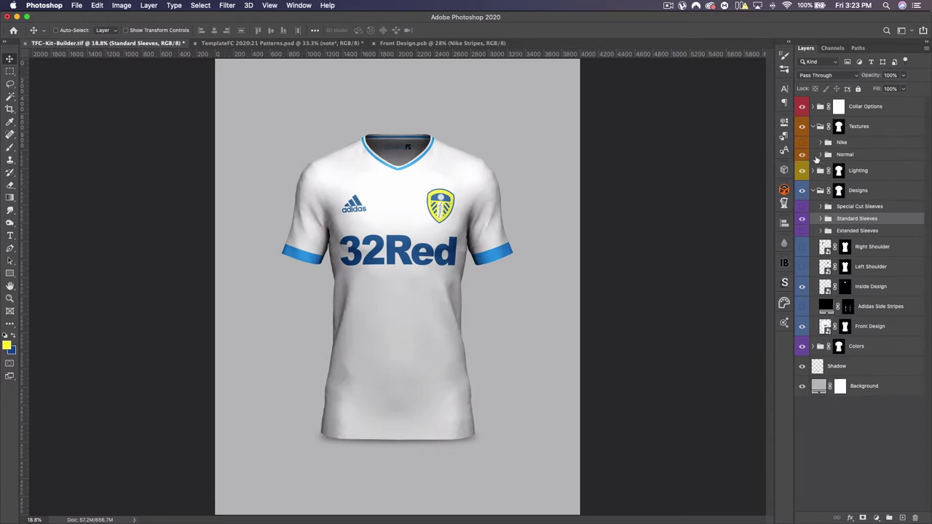
left_click(813, 127)
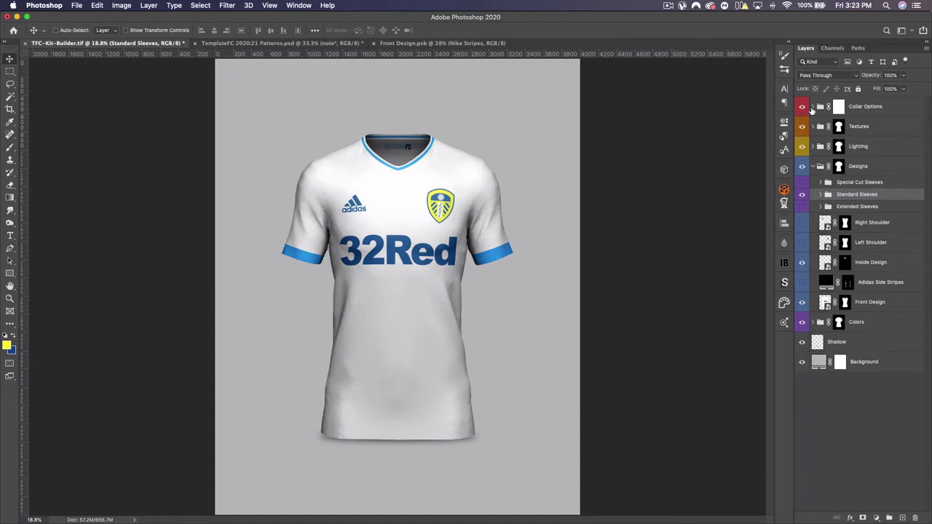
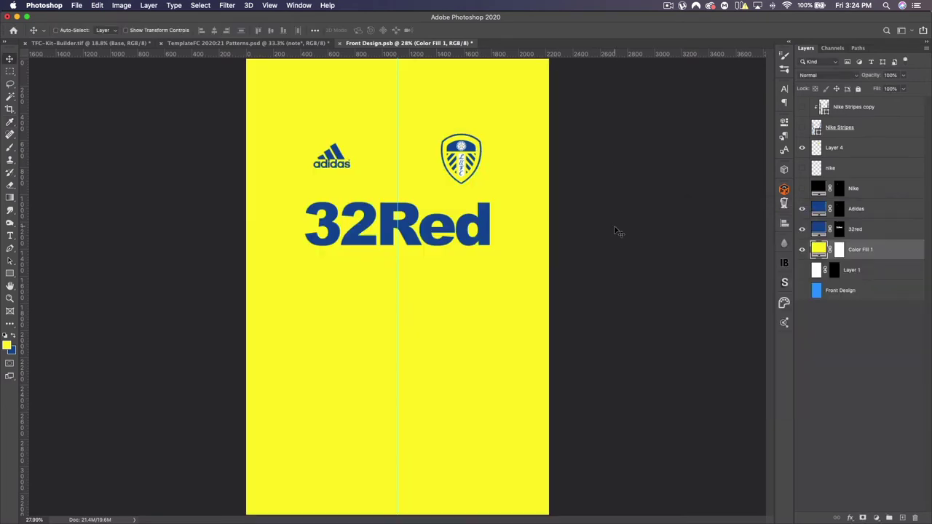
Save the yellow Front Design document and return to the TFC-Kit-Builder mock-up.
key("super+s")
left_click(58, 44)
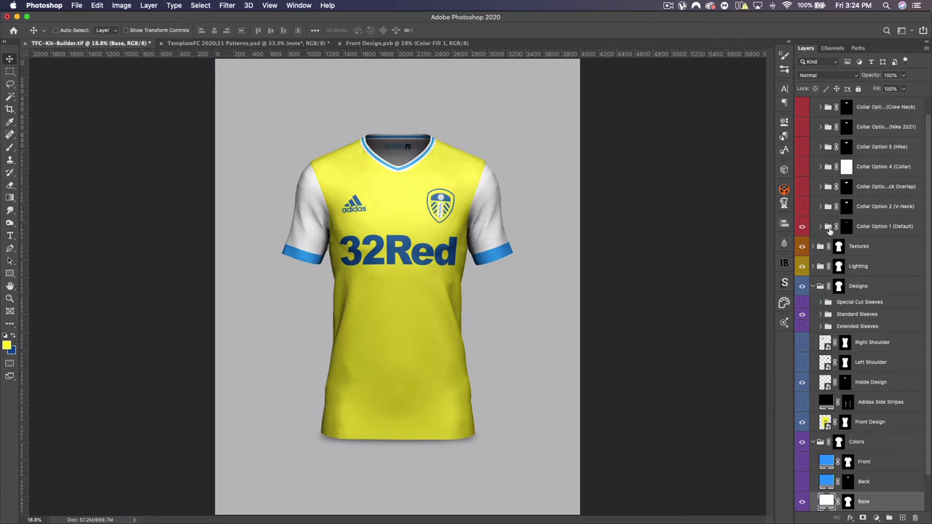
Hide Collar Option 1 (Default) and show Collar Option 2 (V-Neck) on the shirt.
left_click(801, 227)
left_click(802, 207)
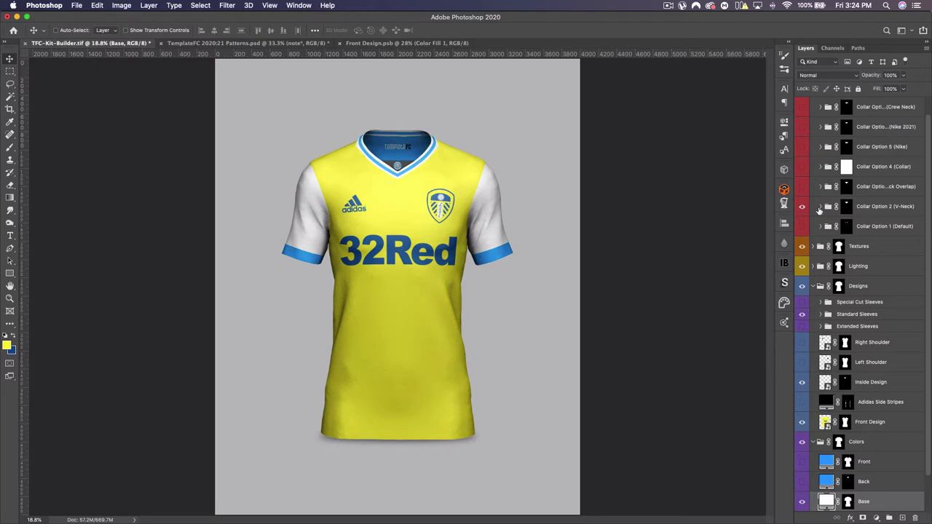
Expand the Collar Option 2 (V-Neck) group and read the full name of the note layer inside it.
left_click(820, 207)
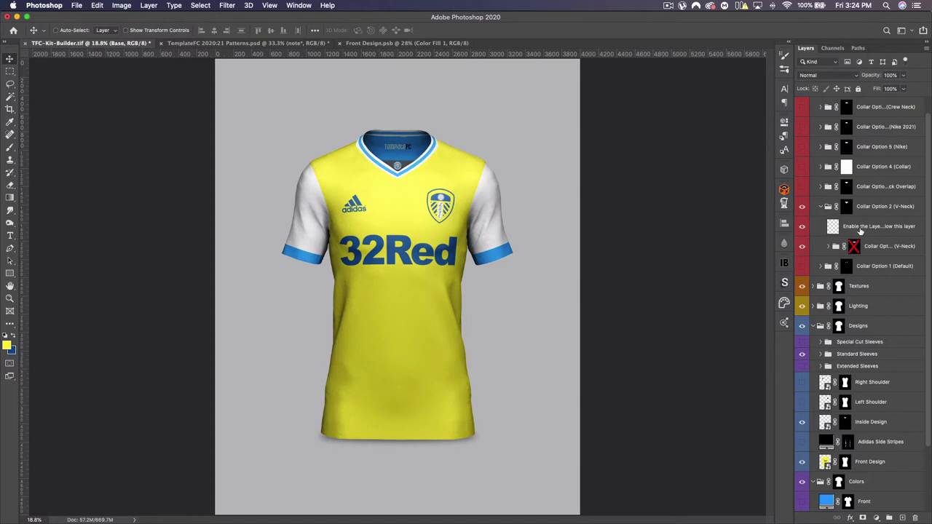
double_click(879, 226)
left_click(895, 226)
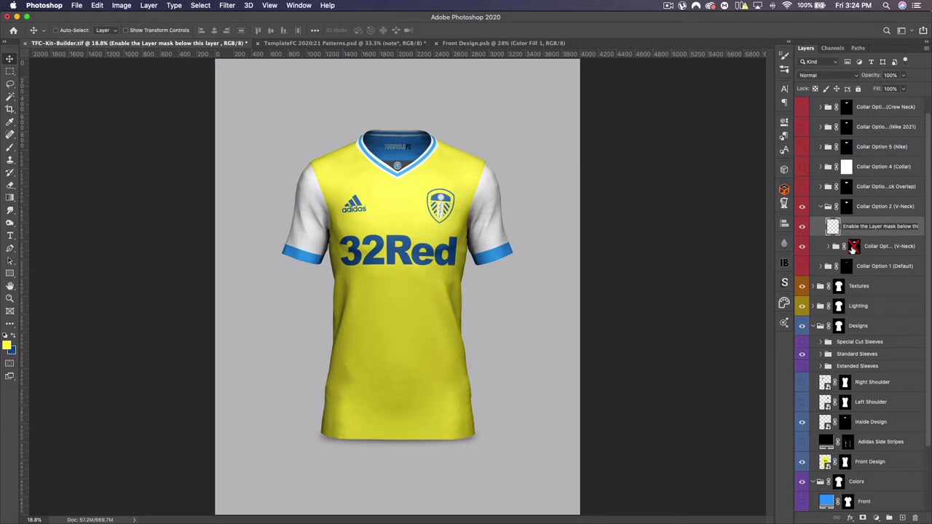
key("Return")
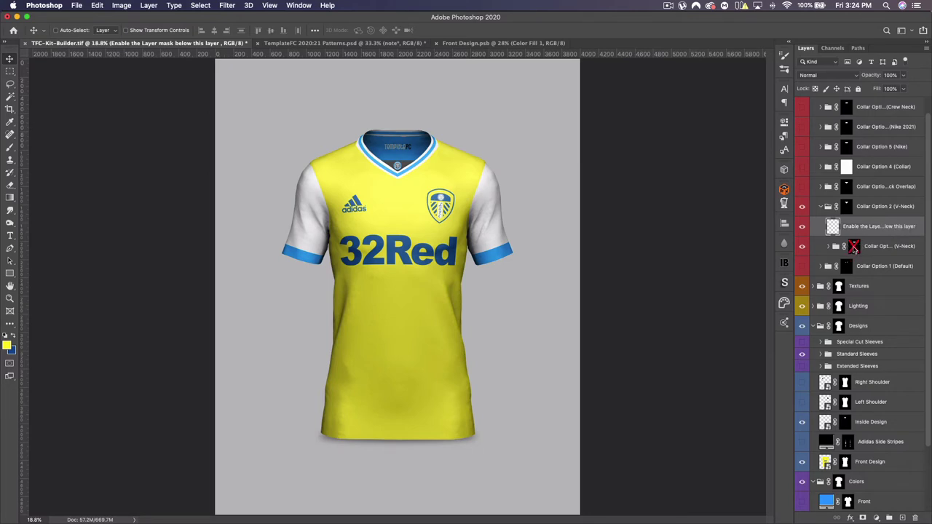
Compare the V-neck collar with the nested group's layer mask enabled and disabled, leaving the mask disabled.
right_click(854, 247)
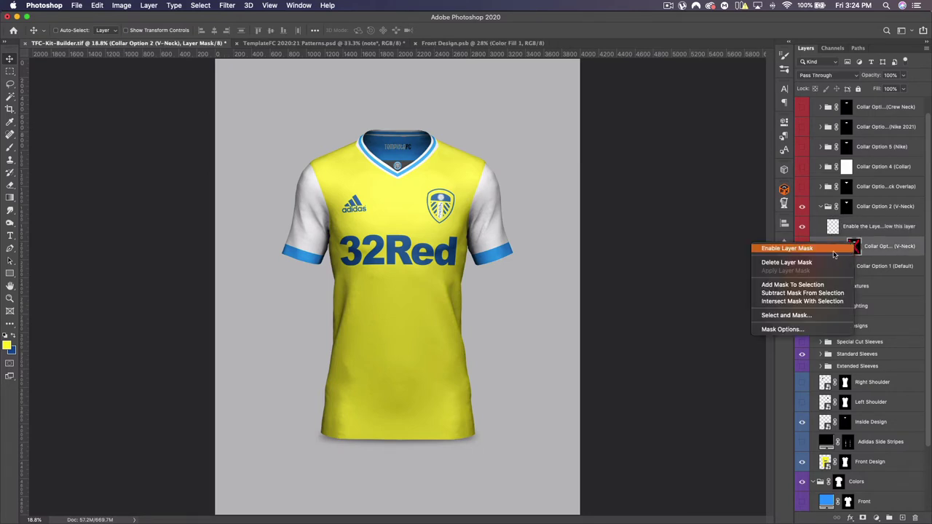
left_click(820, 251)
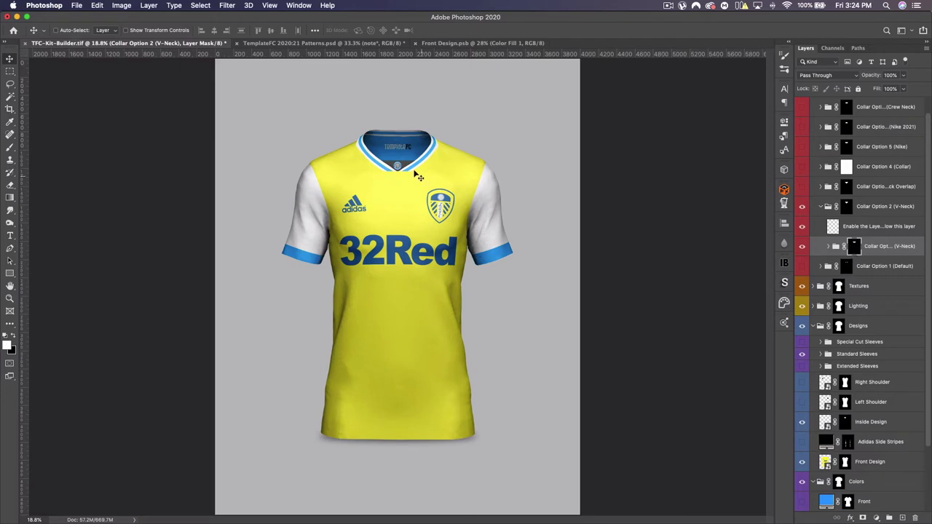
right_click(853, 248)
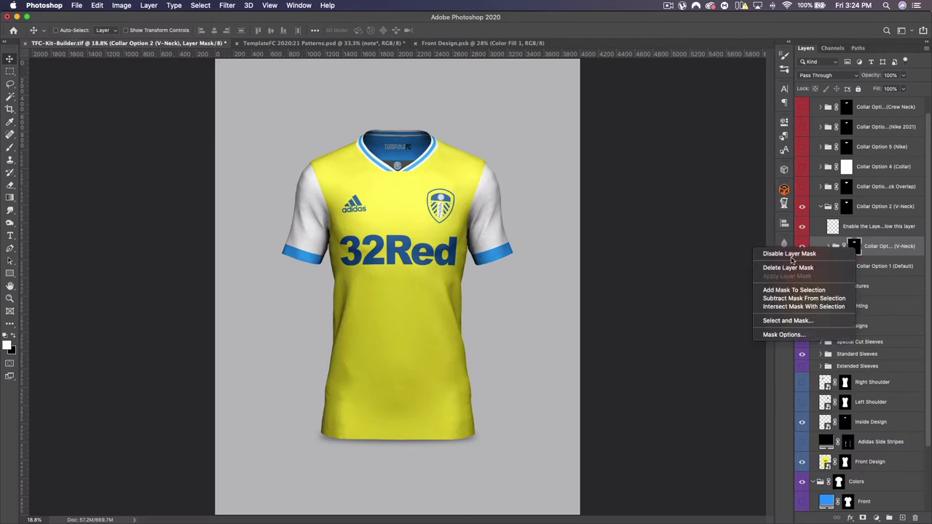
left_click(826, 254)
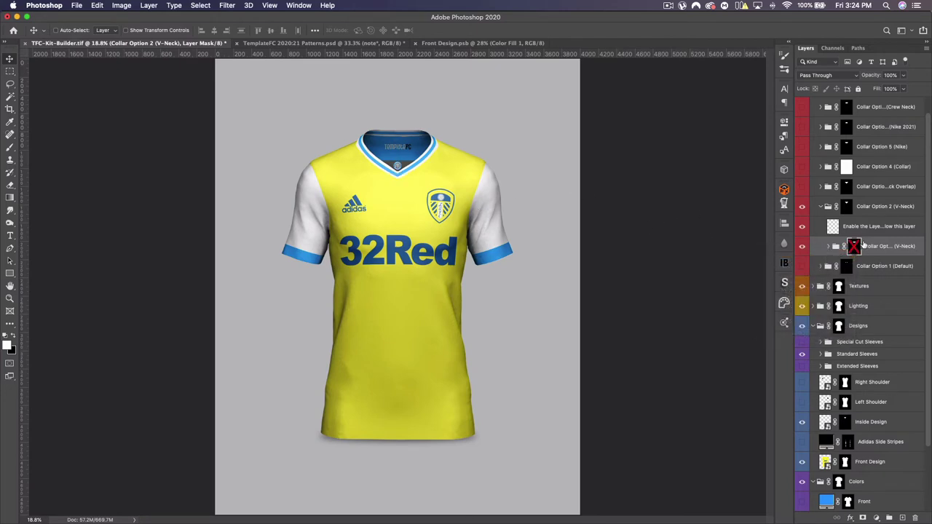
Expand the nested V-Neck group and hide its Front Collar group, comparing the neckline with and without it.
left_click(827, 248)
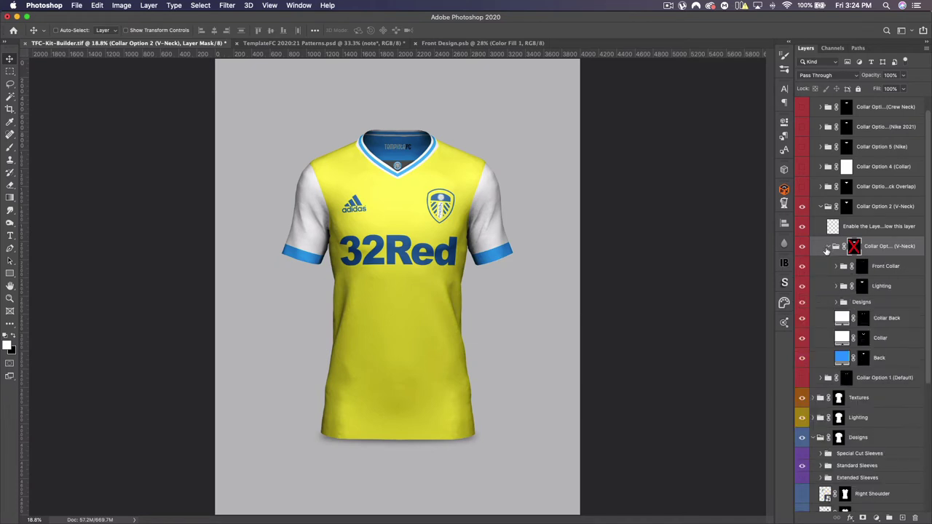
key("super")
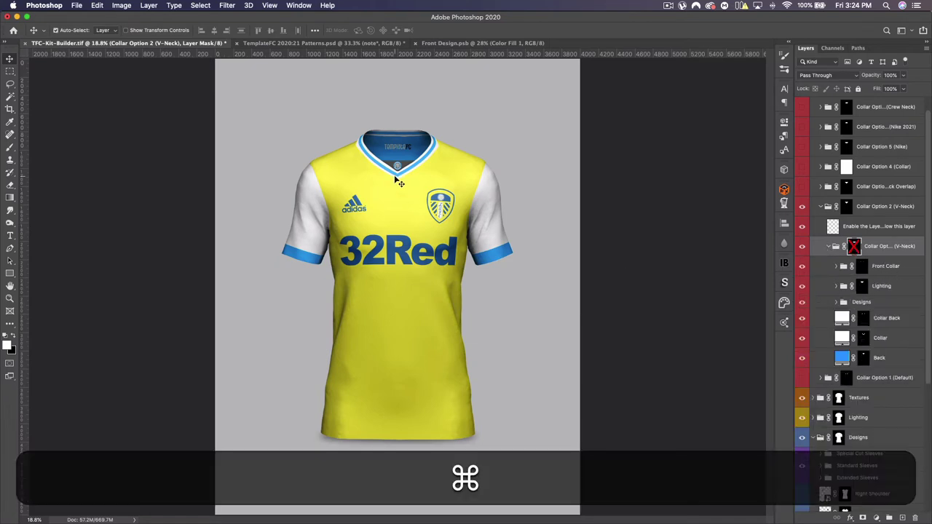
key("super+equal")
key("super+equal")
key("super+equal")
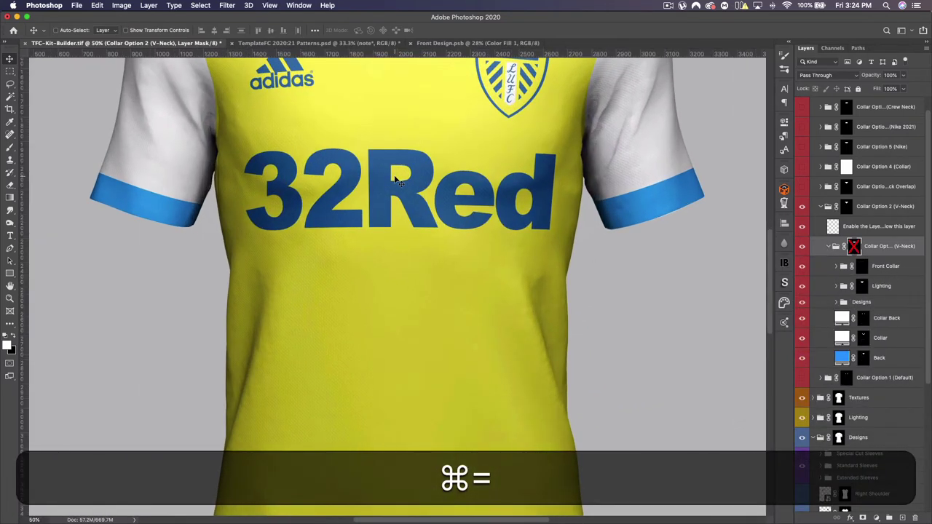
scroll(397, 180, "up", 5)
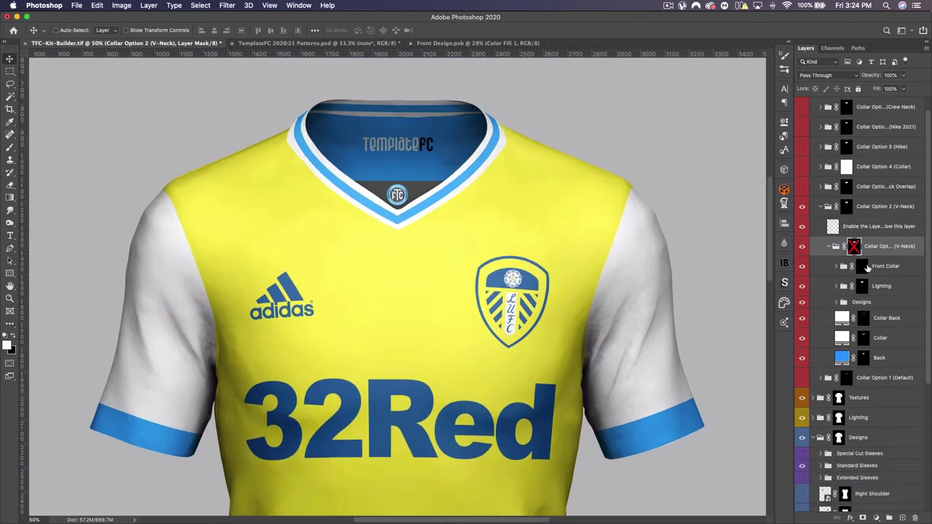
left_click(802, 266)
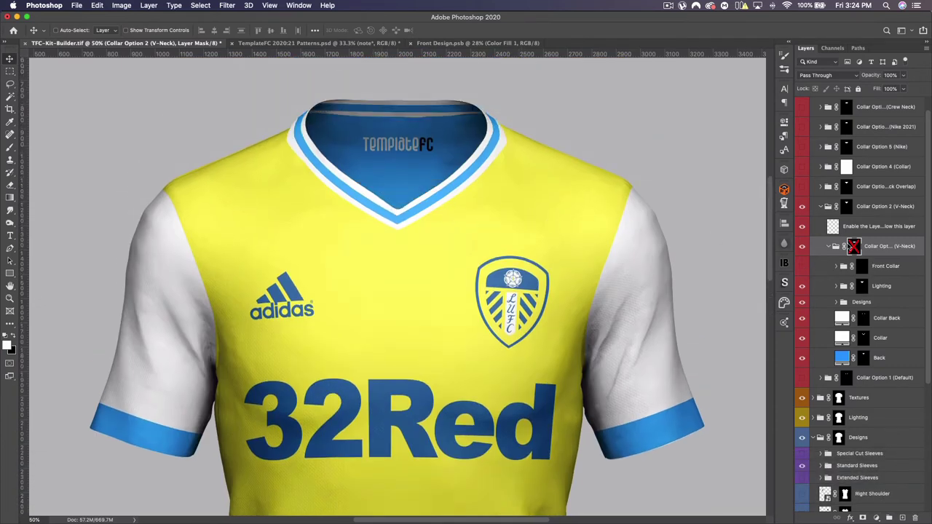
left_click(801, 266)
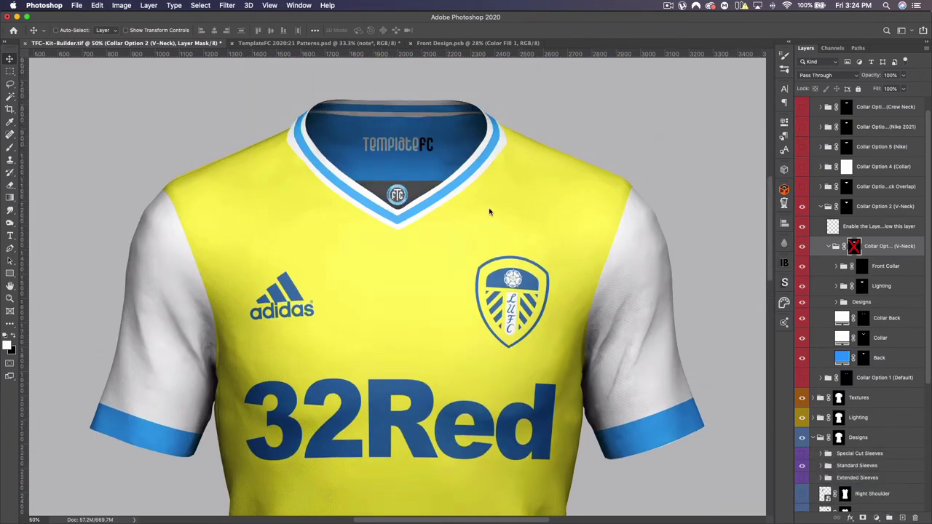
left_click(801, 267)
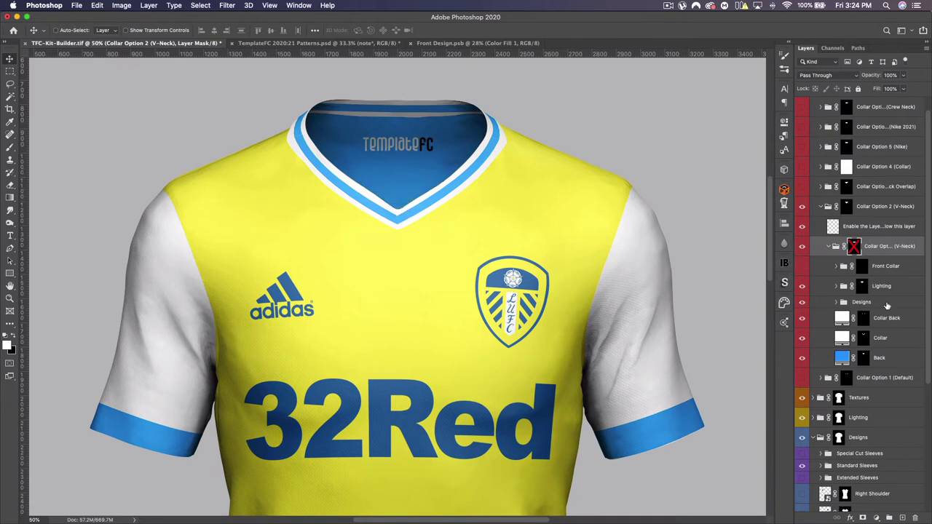
Examine the V-neck's Designs layers, including the left front overlap layer, and collapse the collar groups.
left_click(837, 302)
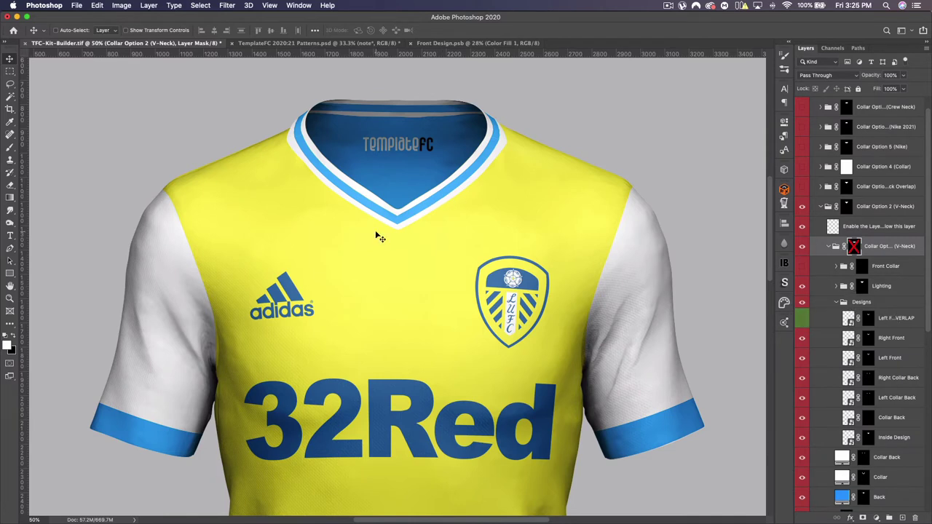
left_click(801, 319)
left_click(801, 318)
left_click(834, 246)
left_click(821, 205)
Hide the V-neck and preview Collar Option 3 (Overlap), followed by Collar Option 4 (Collar), on the shirt.
left_click(802, 207)
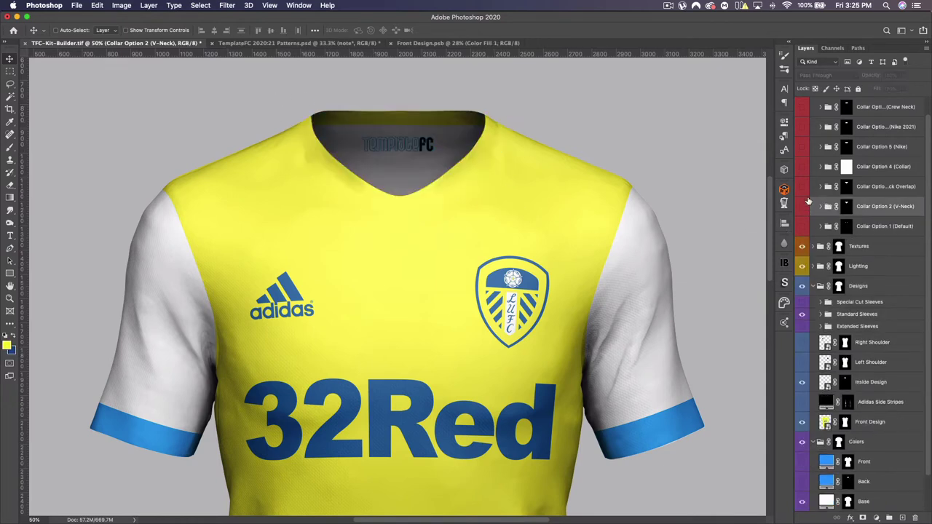
left_click(802, 187)
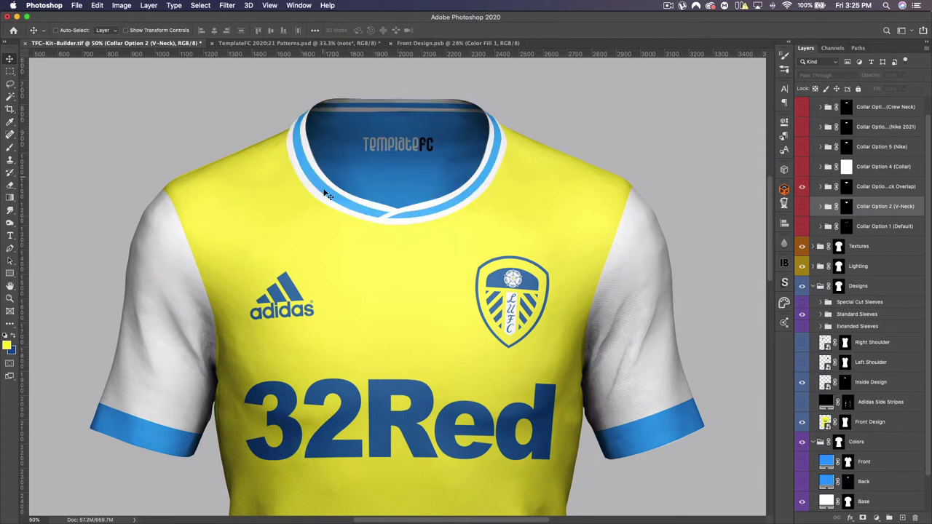
scroll(451, 203, "up", 1)
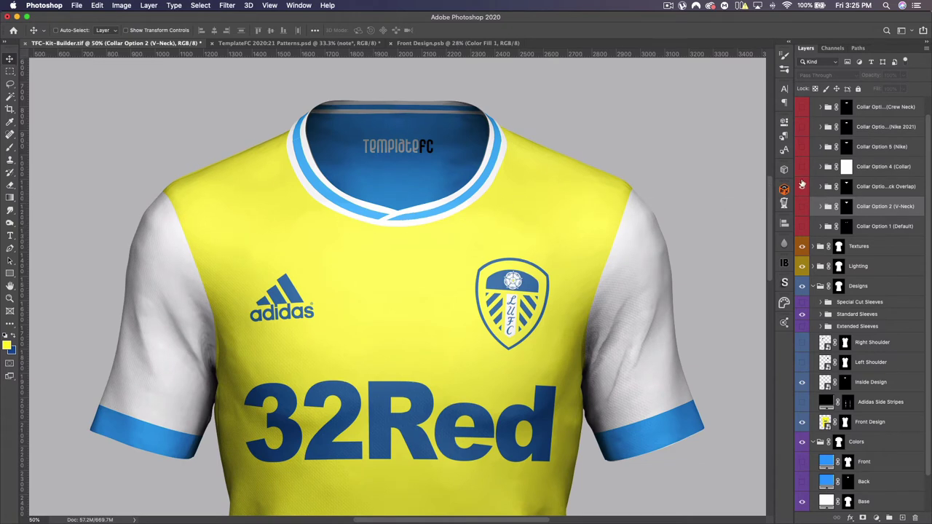
left_click(801, 187)
left_click(801, 167)
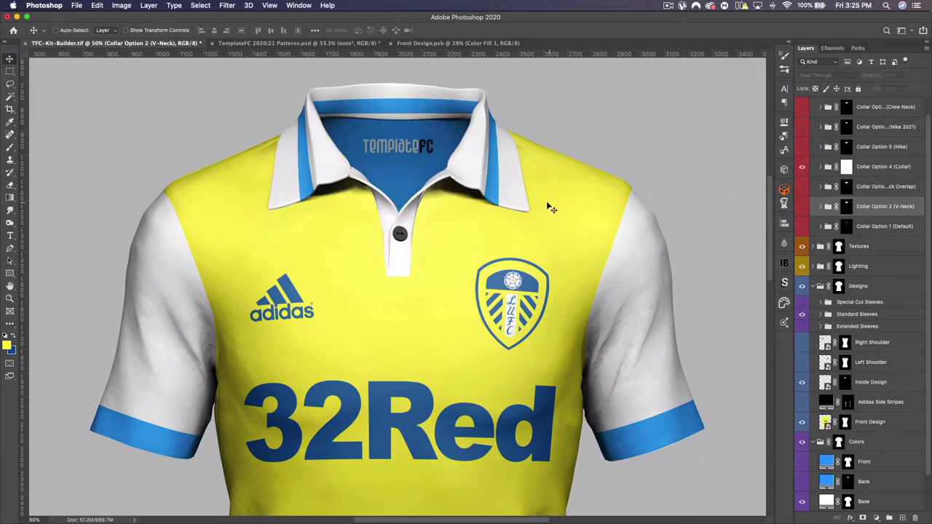
Hide Collar Option 4 and preview Collar Option 5 (Nike), followed by Collar Option 6 (Nike 2021).
left_click(801, 167)
left_click(801, 148)
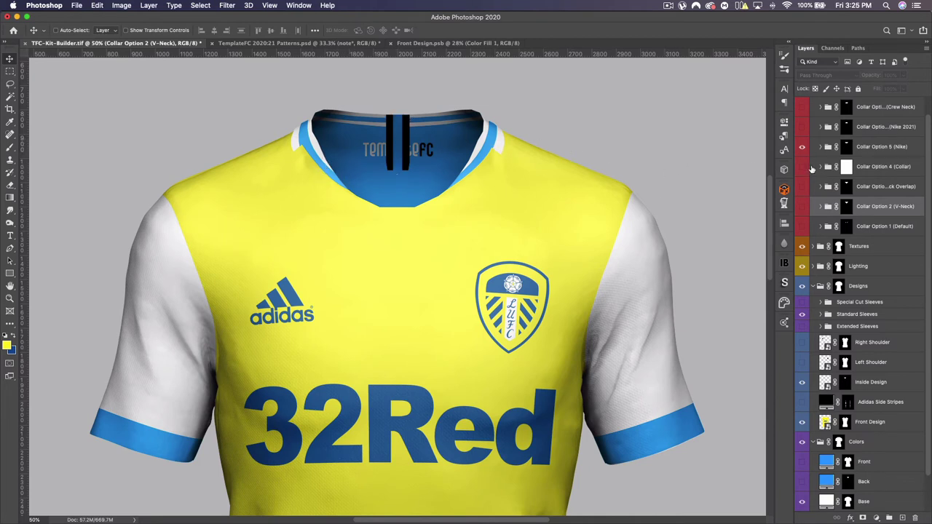
left_click(801, 147)
left_click(801, 127)
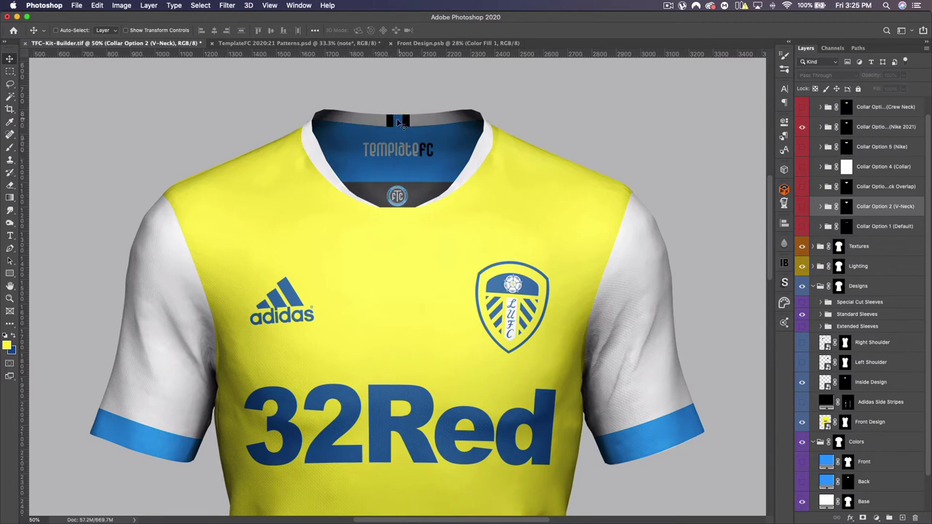
Expand the Nike 2021 collar group and compare the neckline with and without its Front Collar group, leaving it shown.
left_click(821, 128)
left_click(802, 158)
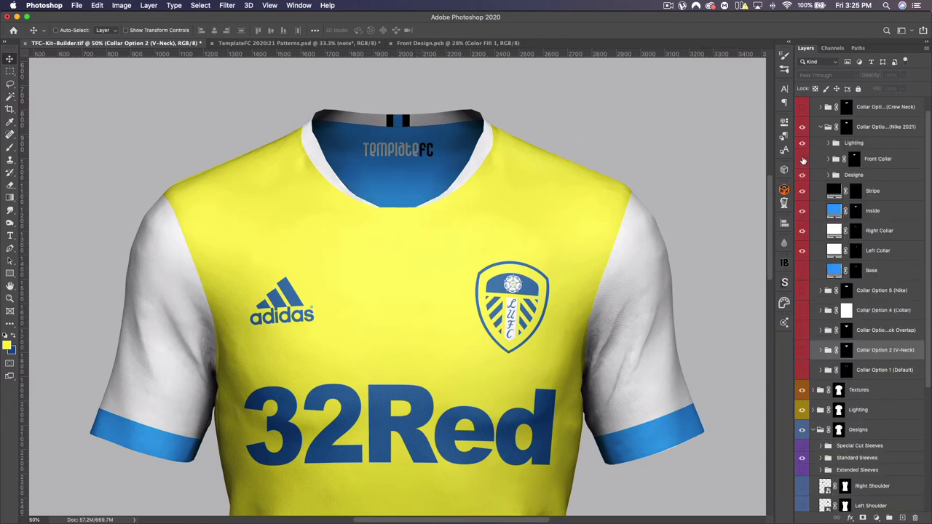
left_click(802, 159)
left_click(818, 128)
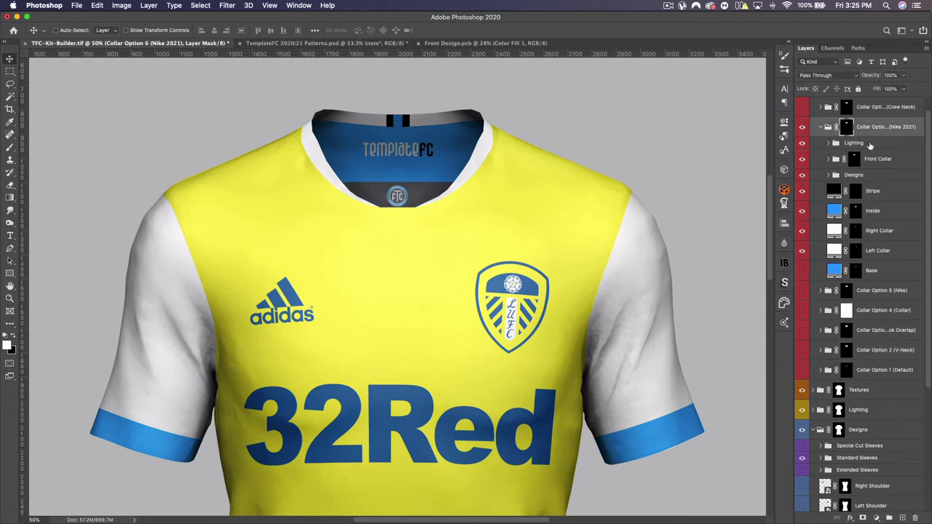
scroll(808, 128, "up", 1)
Hide and collapse the Nike 2021 collar group and show the Crew Neck collar instead.
left_click(801, 146)
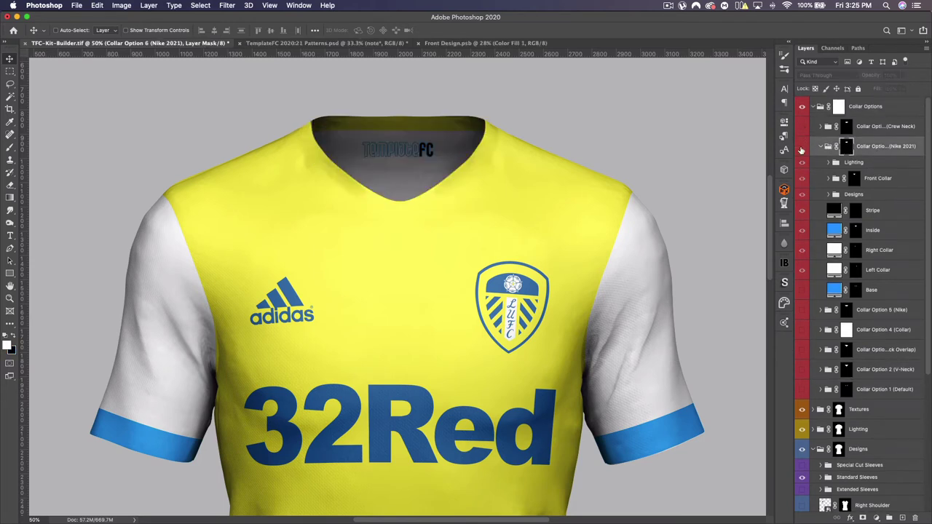
left_click(820, 146)
left_click(801, 126)
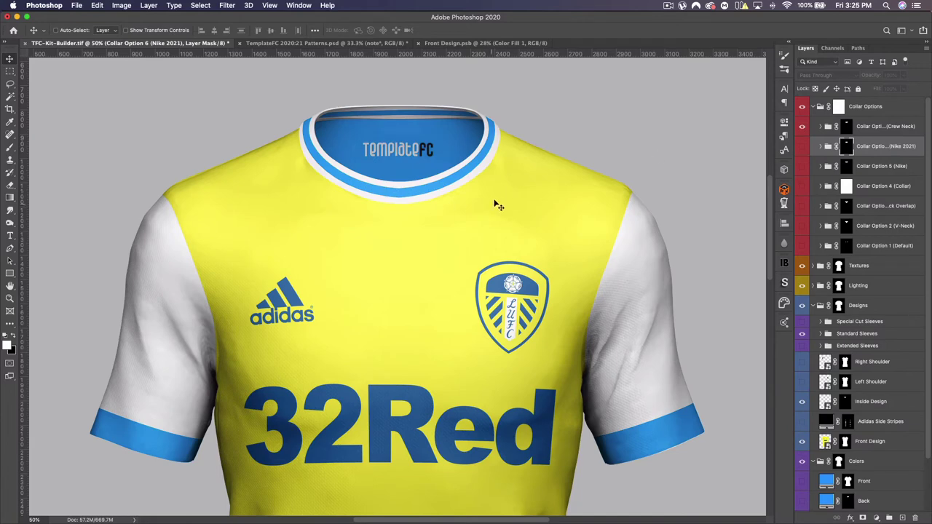
Check the crew neck on the whole shirt, hide it and show Collar Option 2 (V-Neck) again.
key("super+0")
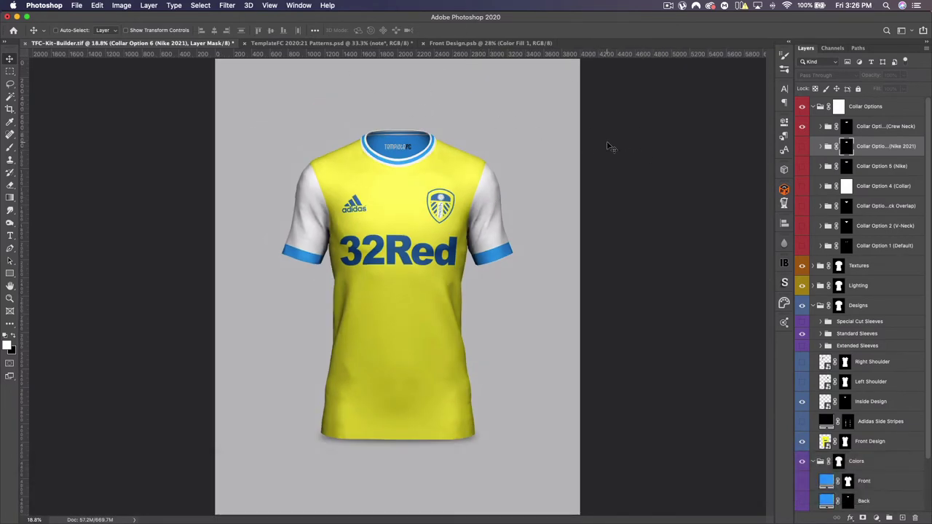
left_click(801, 126)
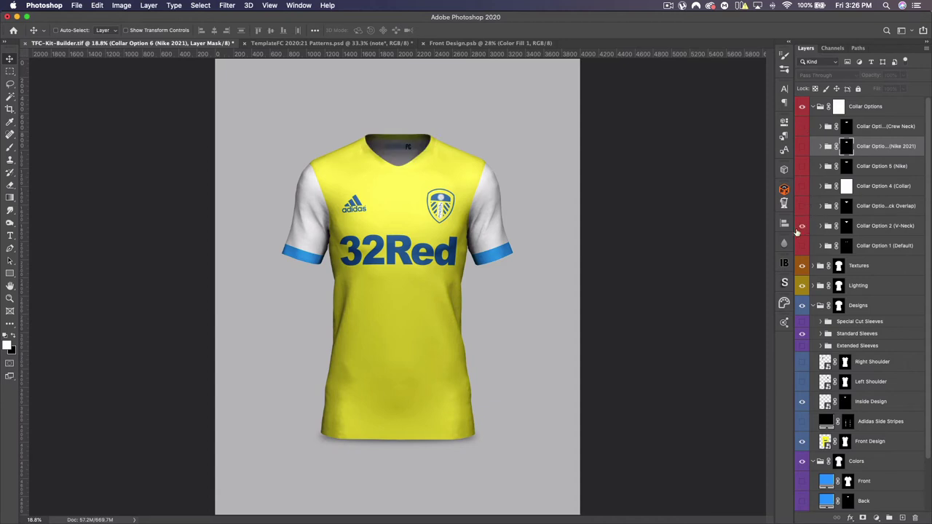
left_click(800, 227)
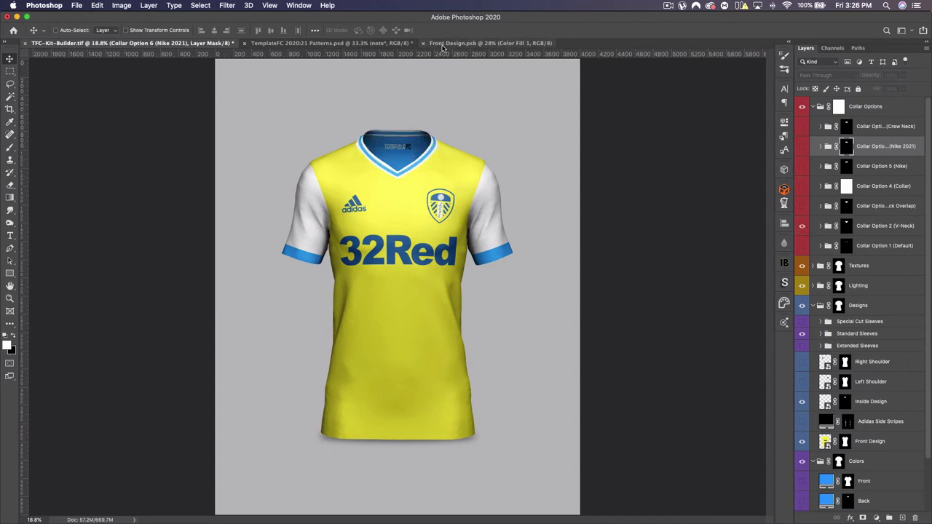
Switch to the Front Design document, set the Color Fill 1 layer to white (ffffff) and save the document.
left_click(487, 43)
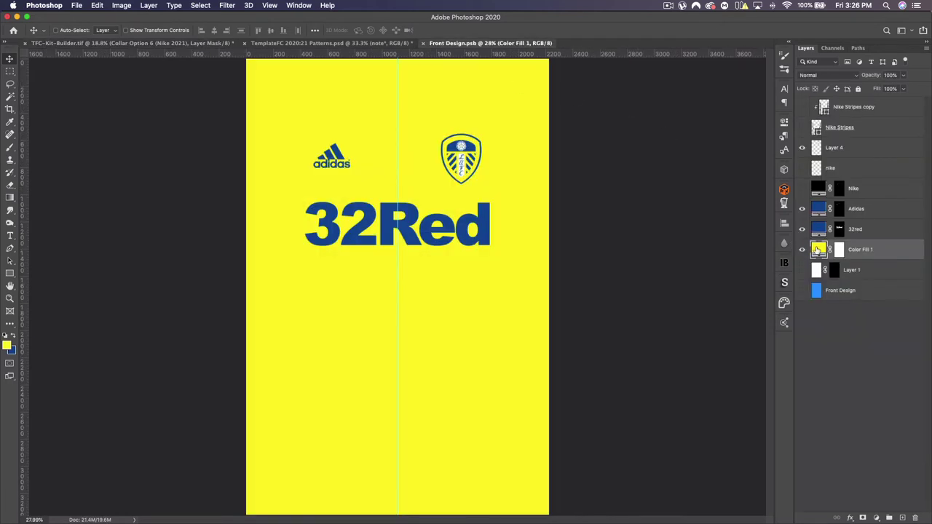
double_click(817, 249)
type("ffffff")
left_click(895, 226)
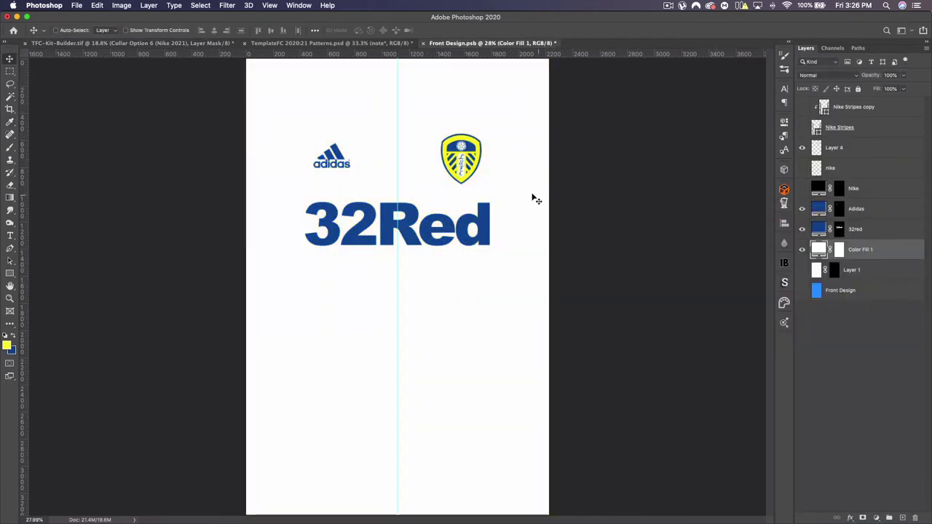
key("super+s")
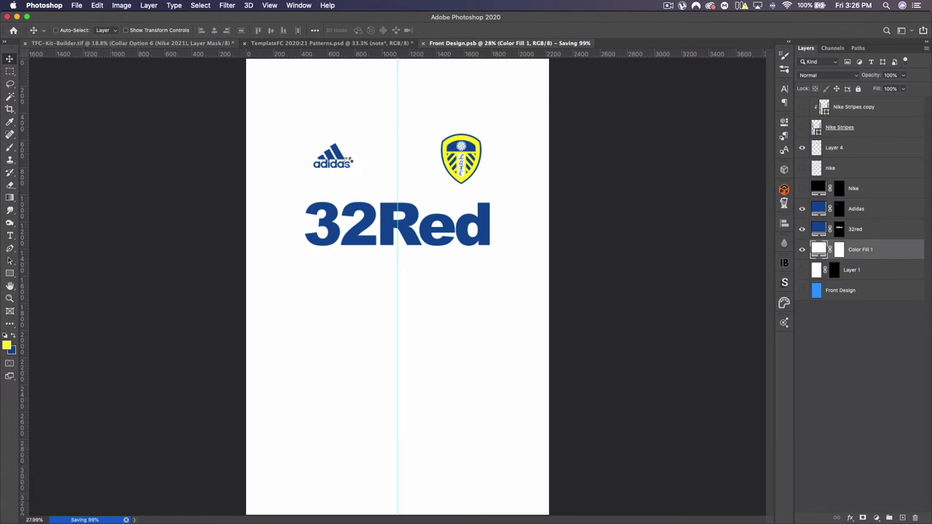
Switch to the TemplateFC 2020:21 Patterns document and browse the designs in the Shapes and Patterns groups.
key("ctrl+Tab")
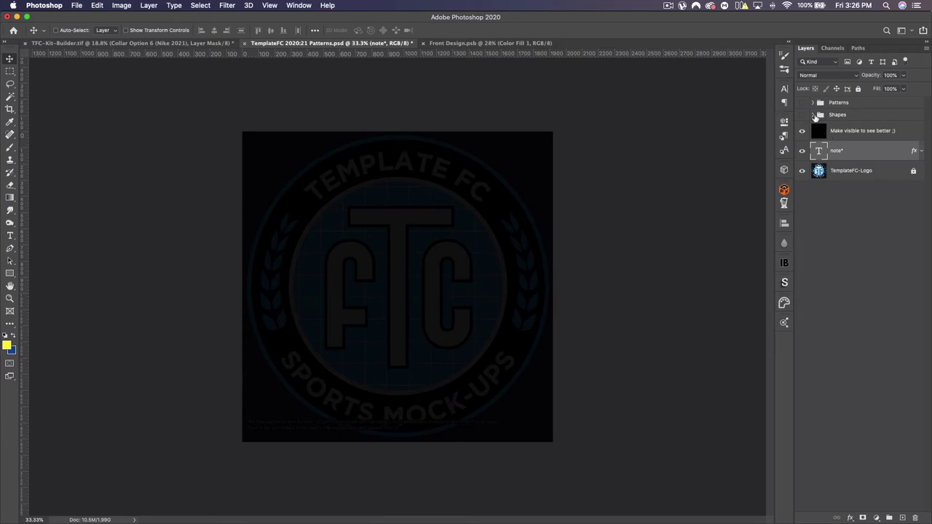
left_click(813, 115)
left_click(813, 115)
left_click(812, 115)
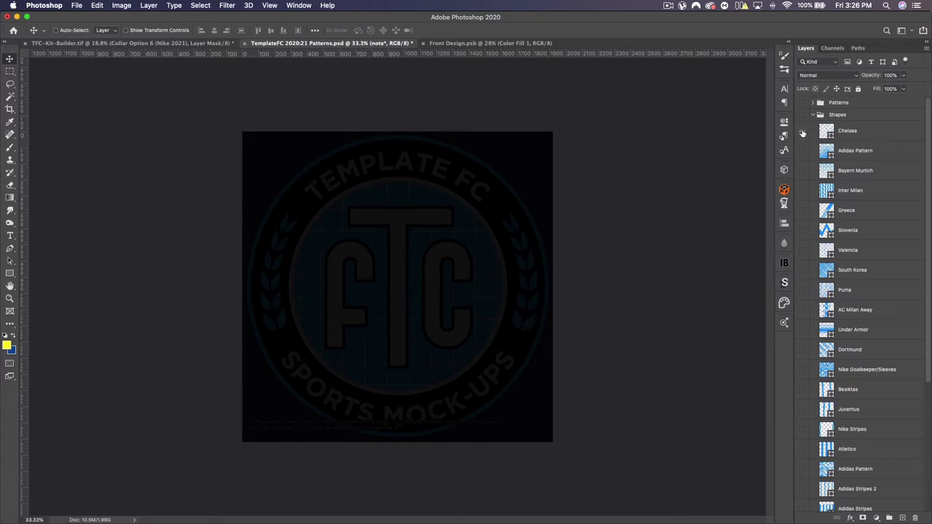
scroll(861, 322, "down", 10)
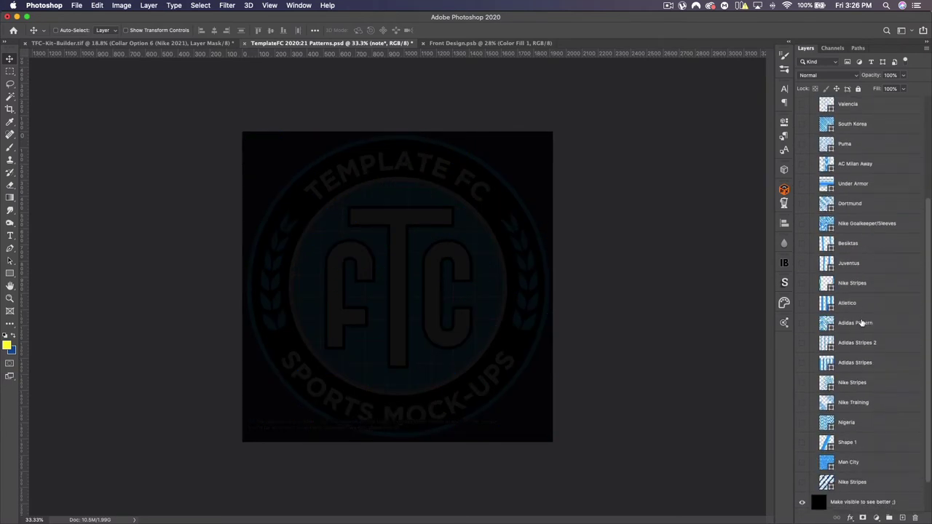
scroll(861, 322, "up", 10)
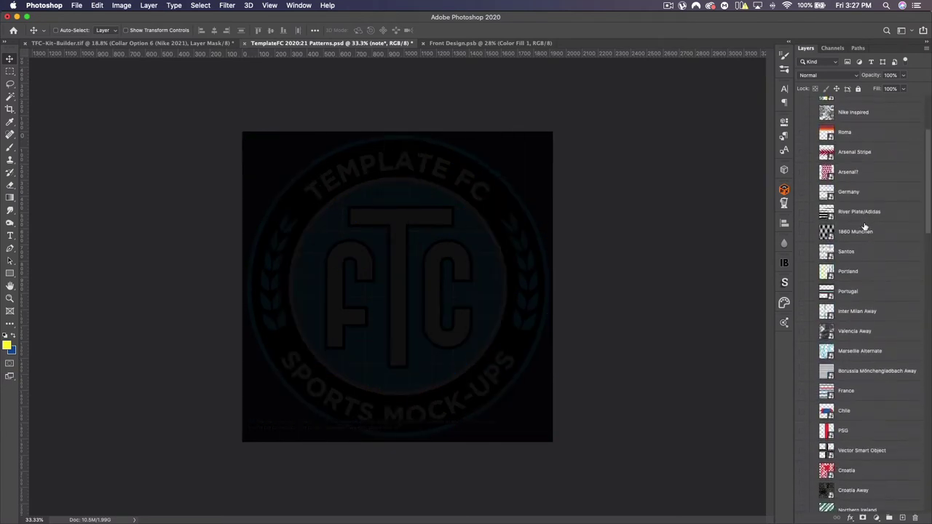
scroll(864, 228, "down", 15)
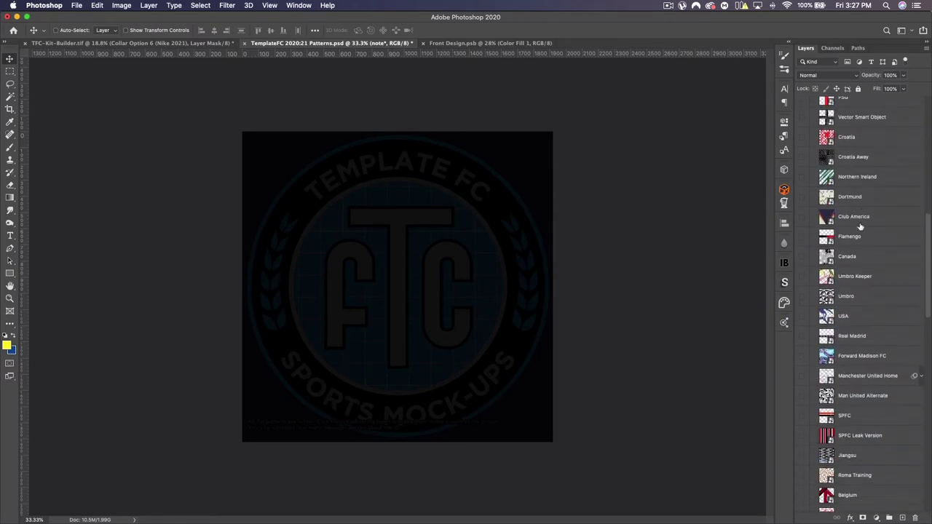
scroll(860, 227, "down", 8)
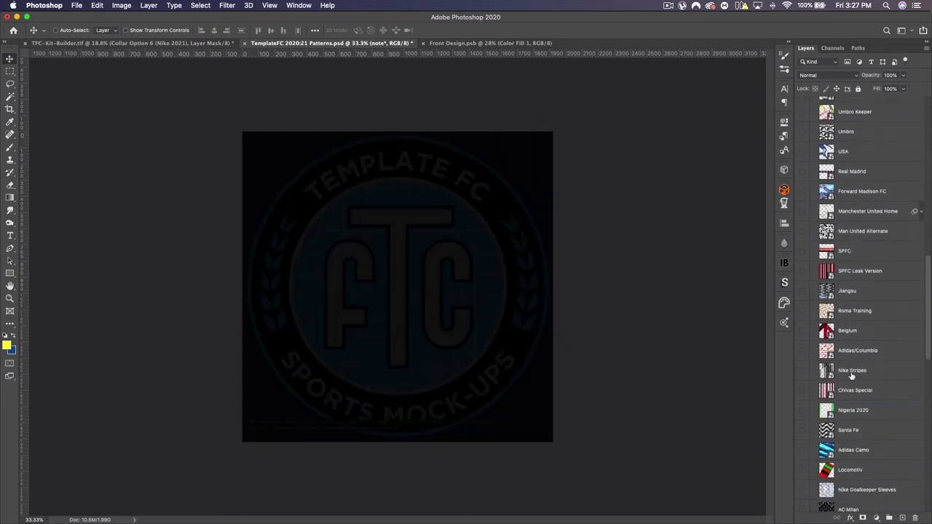
Preview the Adidas/Columbia and Adidas Camo patterns one at a time and hide each again.
scroll(851, 374, "down", 2)
left_click(802, 316)
left_click(873, 316)
left_click(802, 315)
left_click(801, 419)
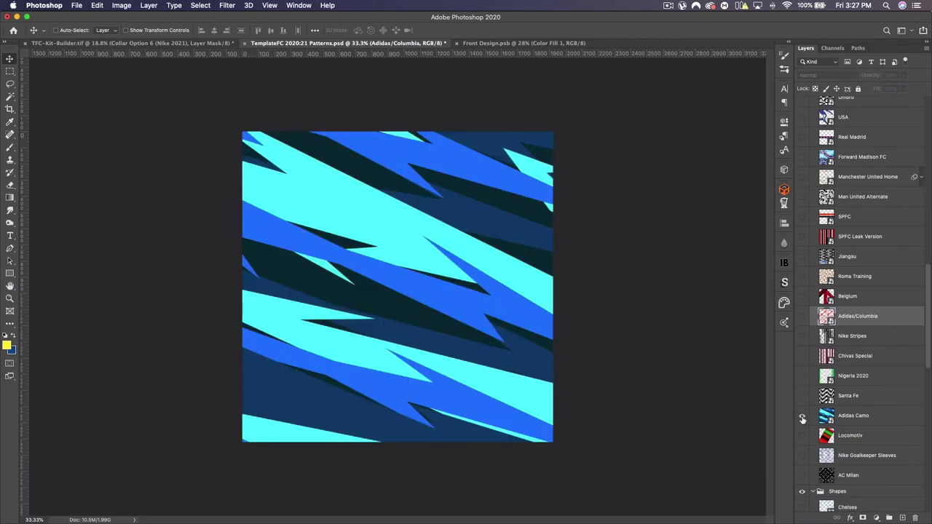
left_click(802, 419)
scroll(829, 321, "down", 18)
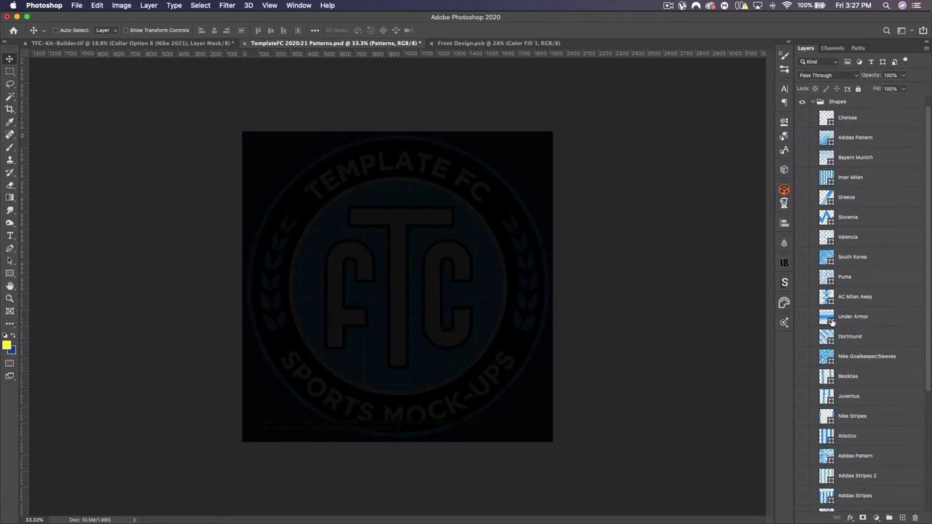
Preview the Nike Goalkeeper/Sleeves shape, hide it, then show and select the Adidas Pattern shape listed below Atletico.
left_click(802, 356)
left_click(802, 356)
scroll(844, 350, "down", 3)
left_click(801, 388)
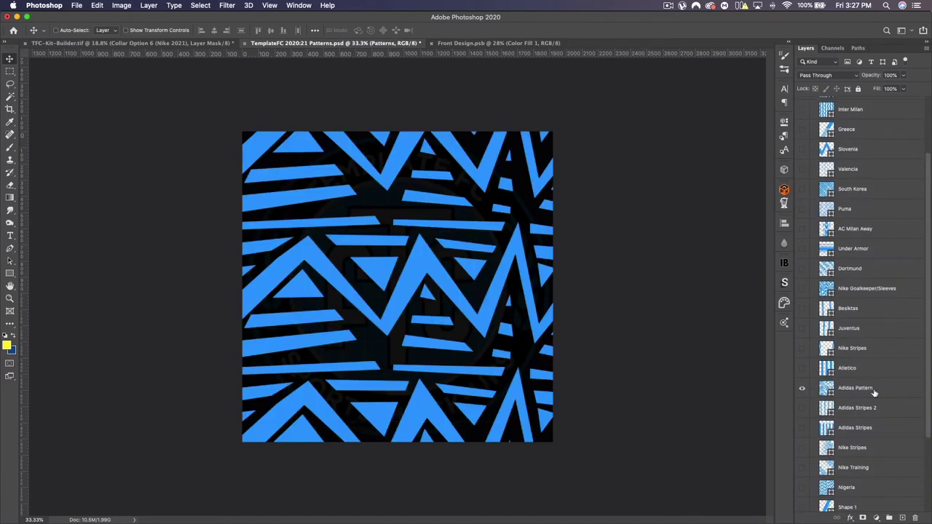
left_click(874, 392)
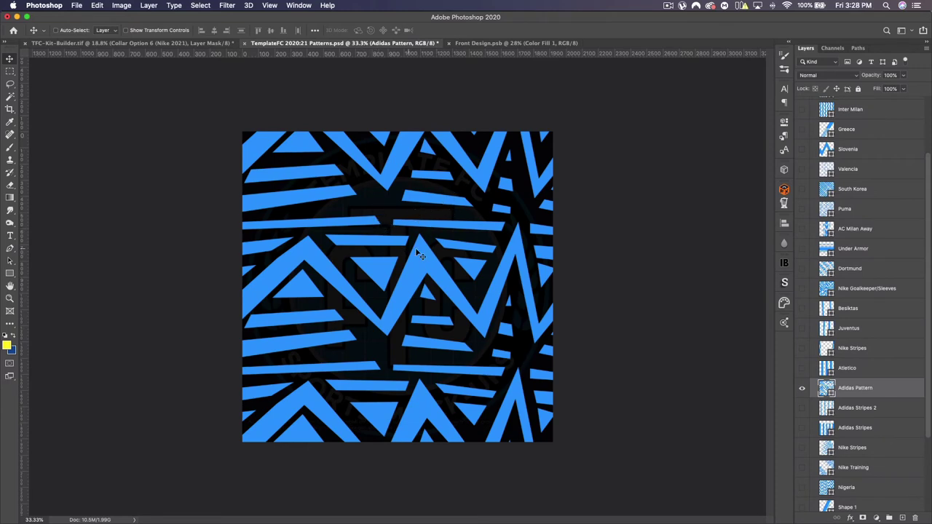
Copy the Adidas Pattern shape into the Front Design document above Color Fill 1 and adjust its position to cover the shirt front.
left_click_drag(416, 249, 470, 251)
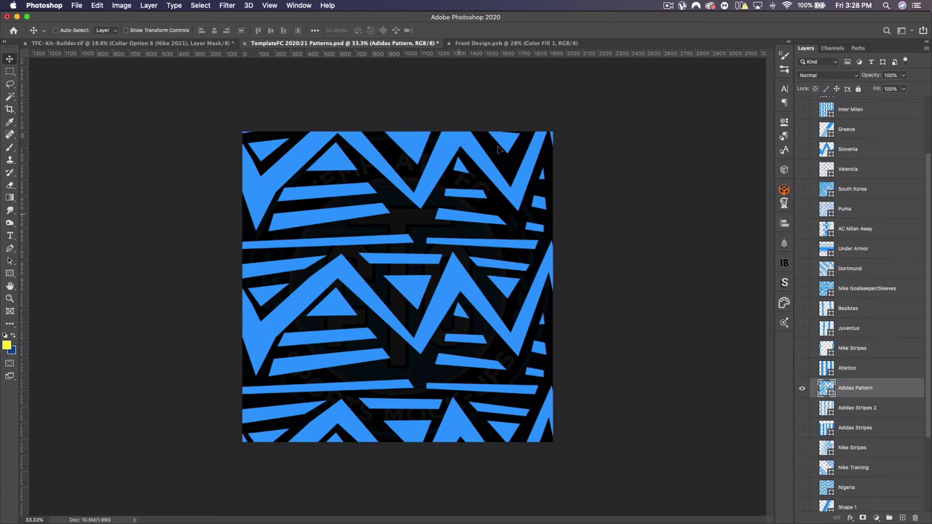
key("ctrl+z")
left_click(507, 43)
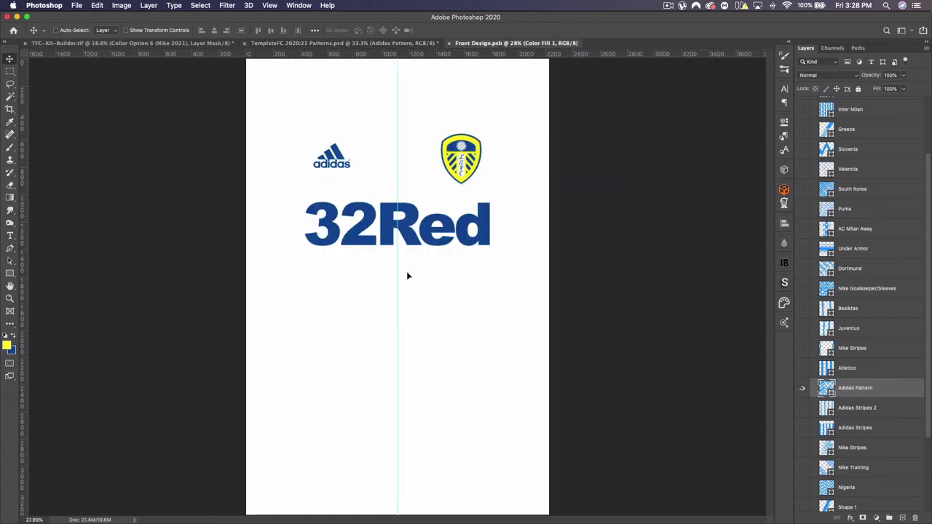
key("ctrl+minus")
key("ctrl+minus")
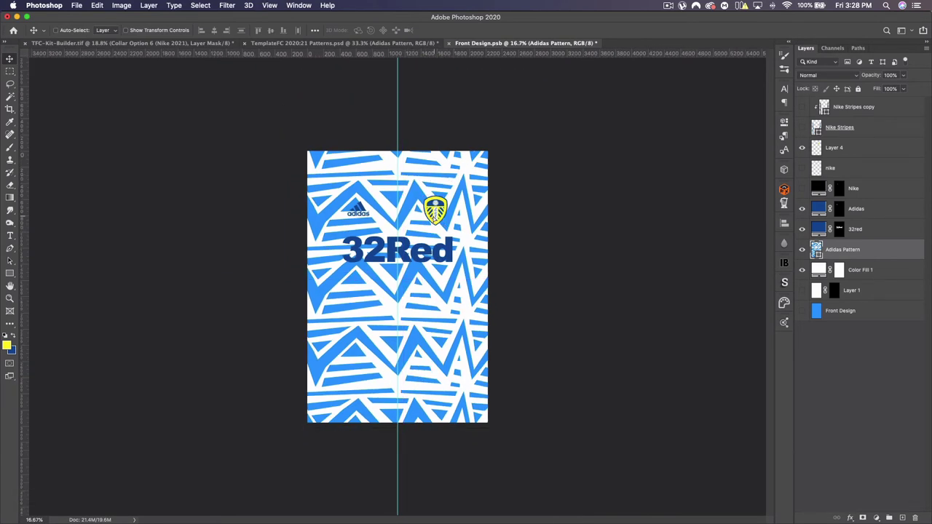
left_click_drag(440, 221, 428, 214)
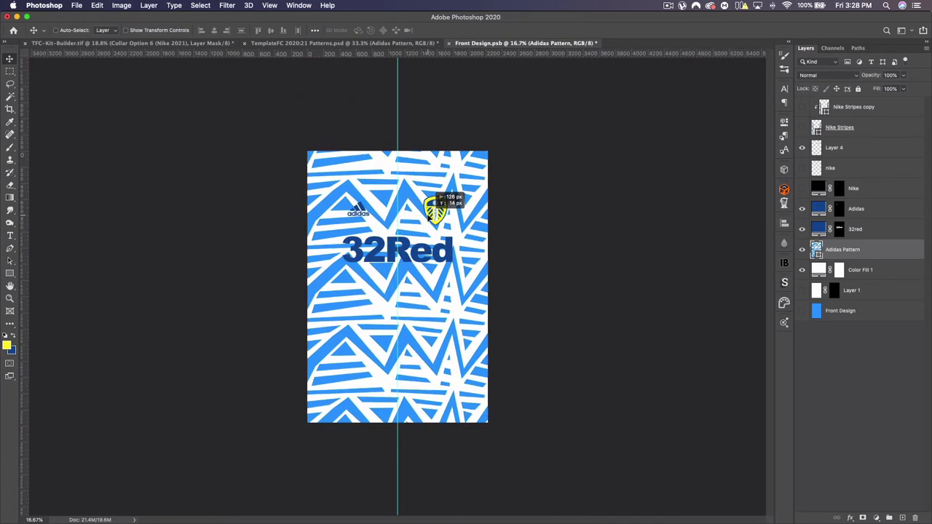
Recolour the Adidas Pattern light grey (e6e6e6), save the front design and check it on the Kit Builder shirt.
double_click(819, 253)
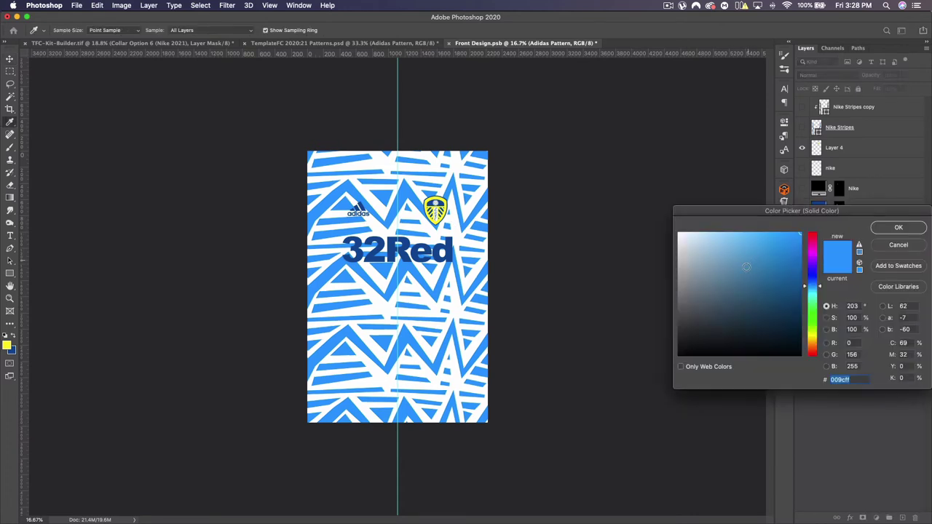
mouse_move(711, 246)
left_mouse_down()
mouse_move(659, 254)
mouse_move(661, 246)
left_mouse_up()
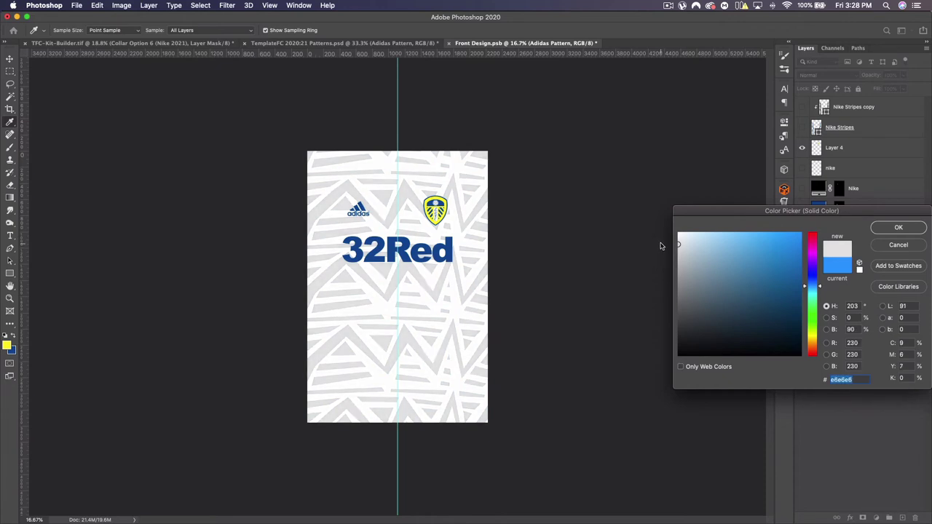
left_click(898, 227)
key("super")
key("super+s")
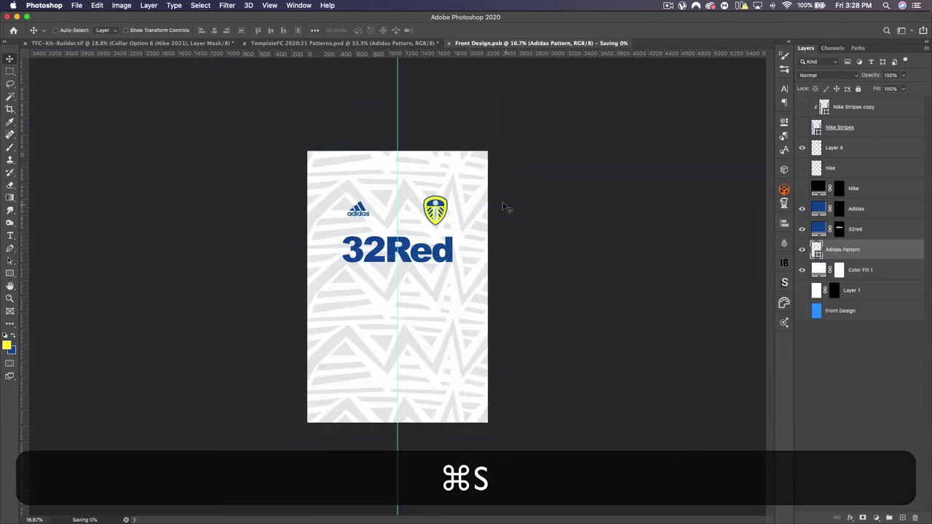
left_click(67, 44)
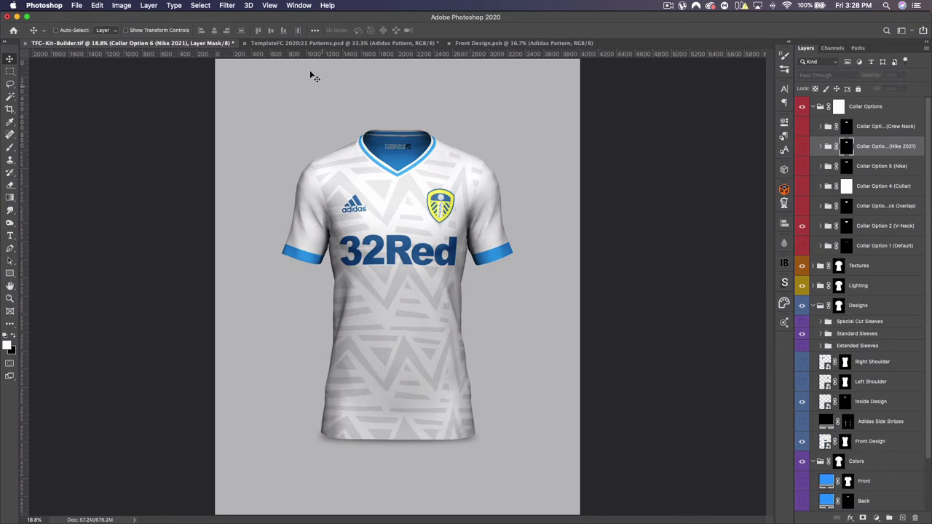
Return to Front Design and add a new empty layer clipped to the Adidas Pattern layer.
left_click(524, 43)
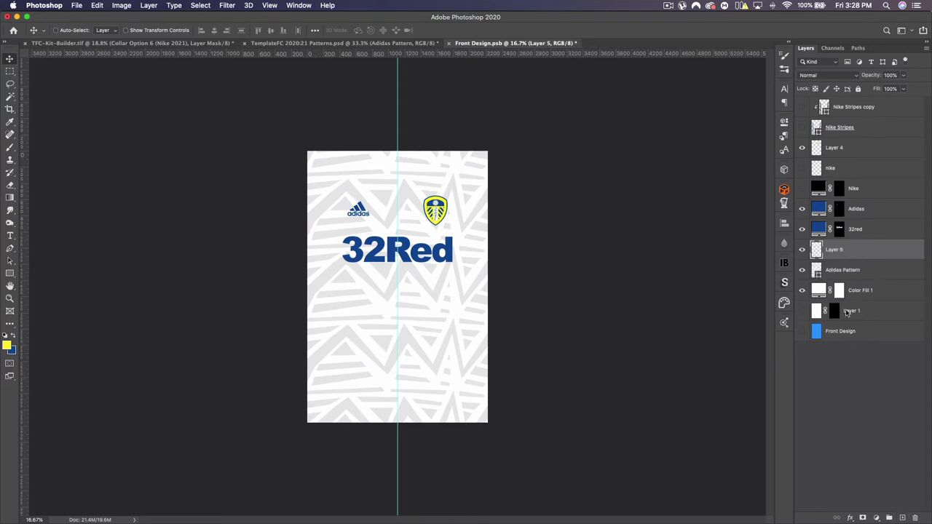
left_click(901, 518)
key("alt")
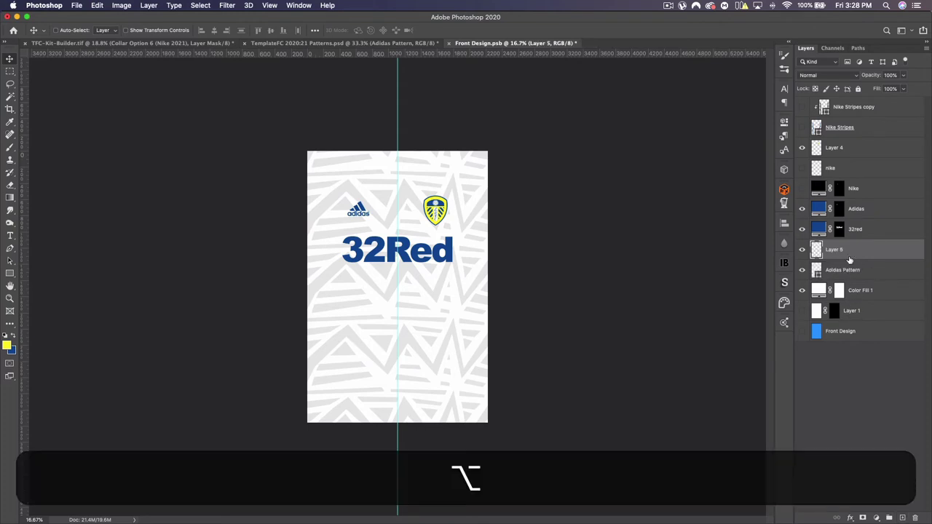
left_click(853, 255, "alt")
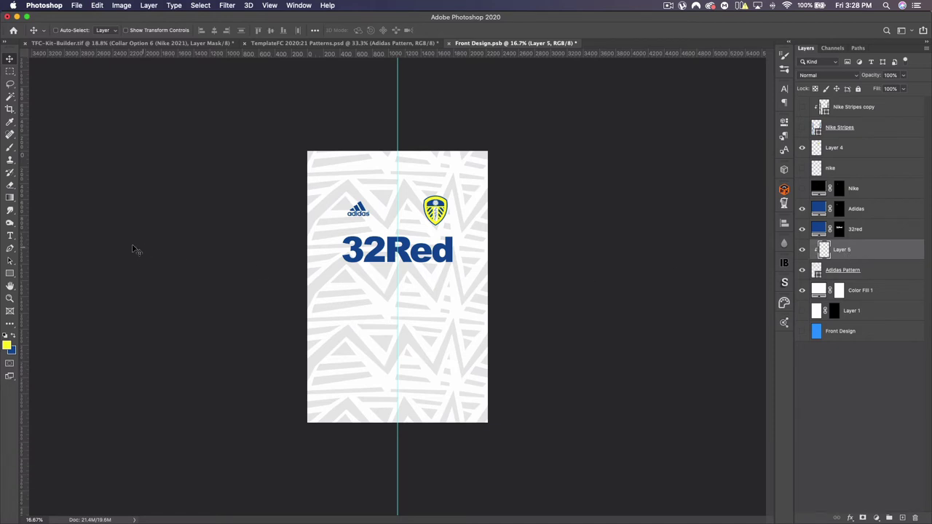
Draw a yellow rectangle about 2590 by 464 px across the chest behind the logos, clipped to the Adidas Pattern.
left_click(9, 273)
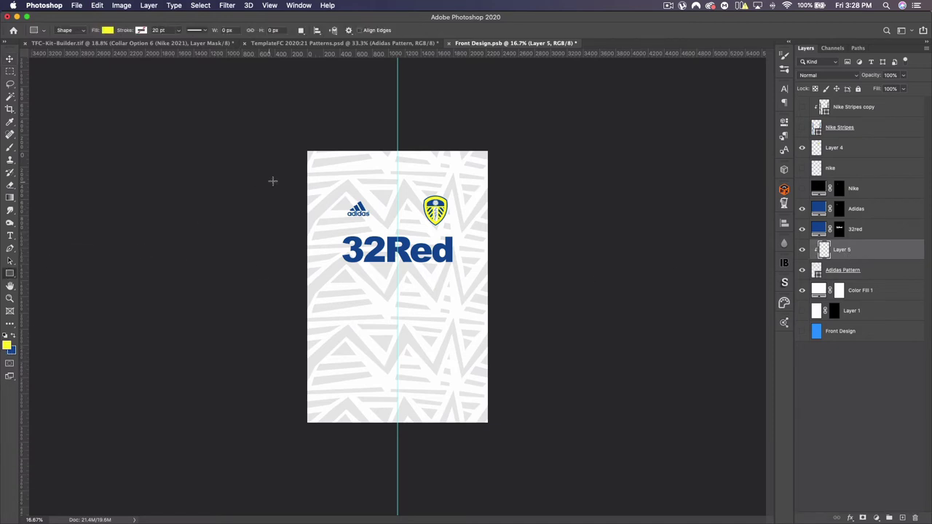
left_click_drag(291, 191, 502, 229)
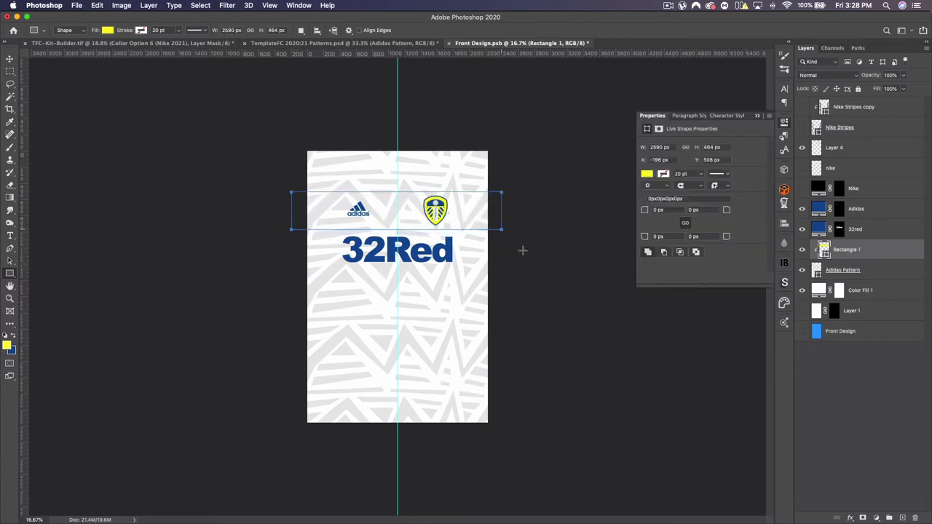
left_click(10, 58)
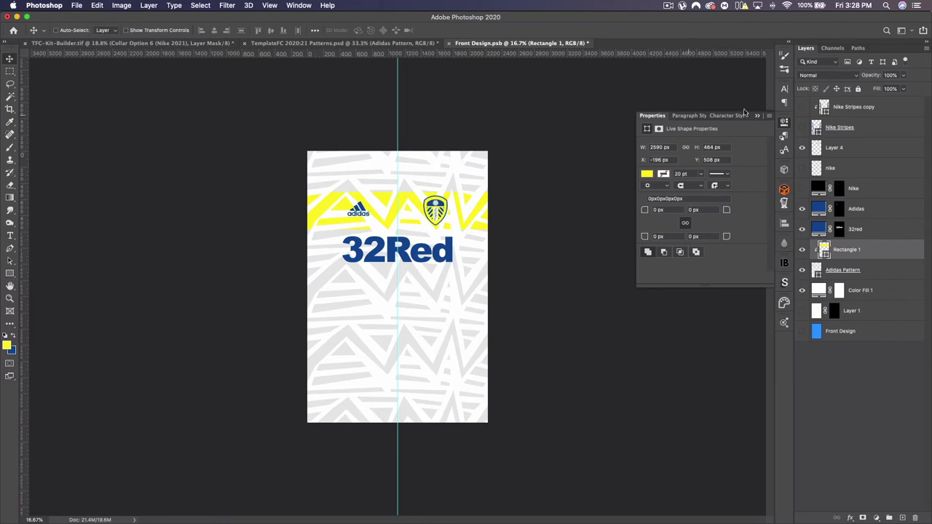
left_click(759, 115)
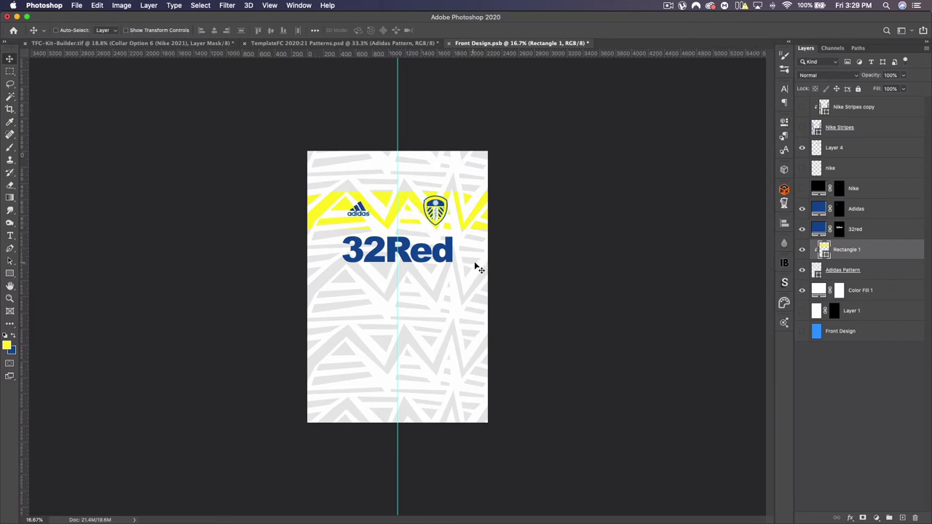
Duplicate the yellow rectangle and recolour the copy with the blue (004d97) sampled from the 32Red sponsor.
key("super")
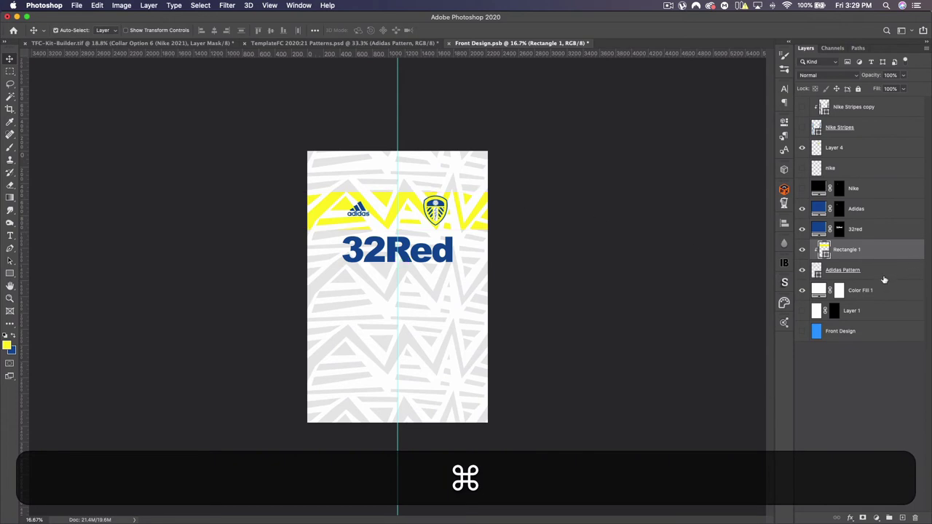
key("super+j")
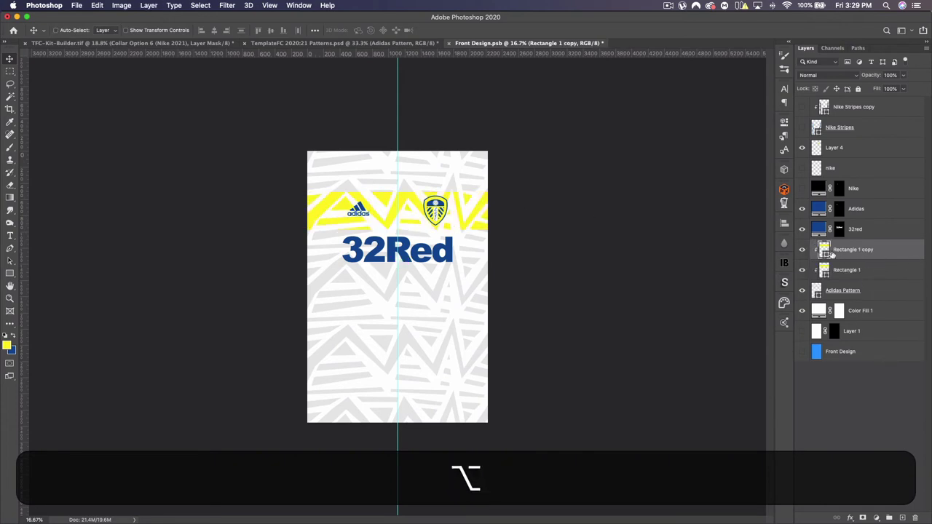
double_click(823, 250)
left_click(411, 239)
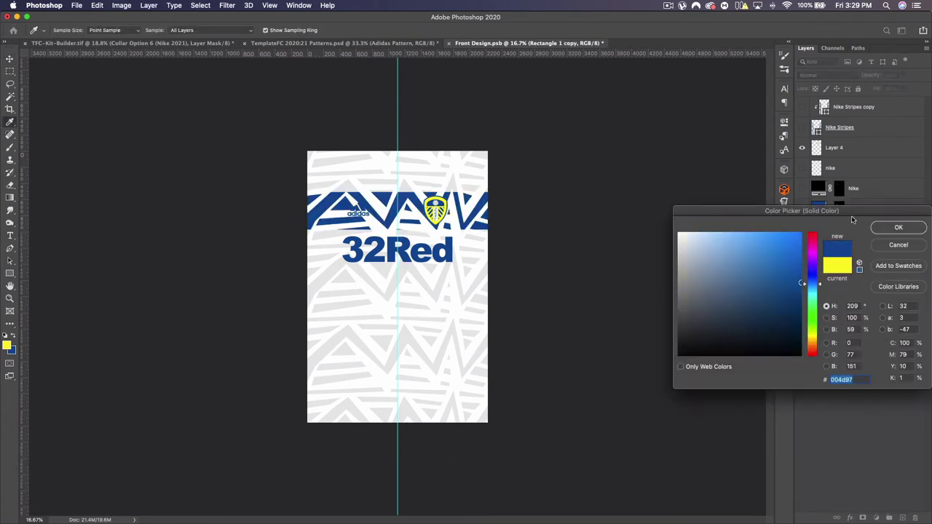
left_click(895, 229)
Squash the blue rectangle into a thin horizontal stripe and nudge it up along the yellow band's upper edge.
key("super+t")
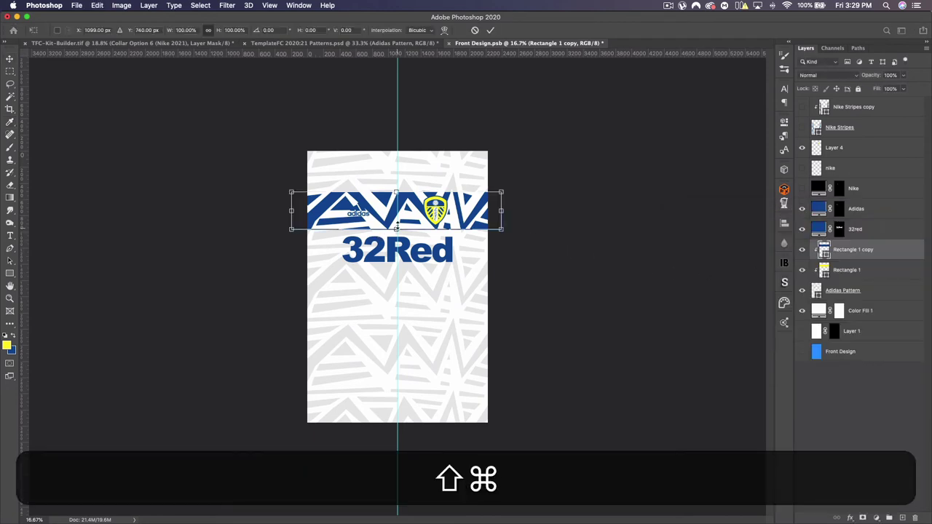
left_click_drag(393, 230, 396, 196)
key("Return")
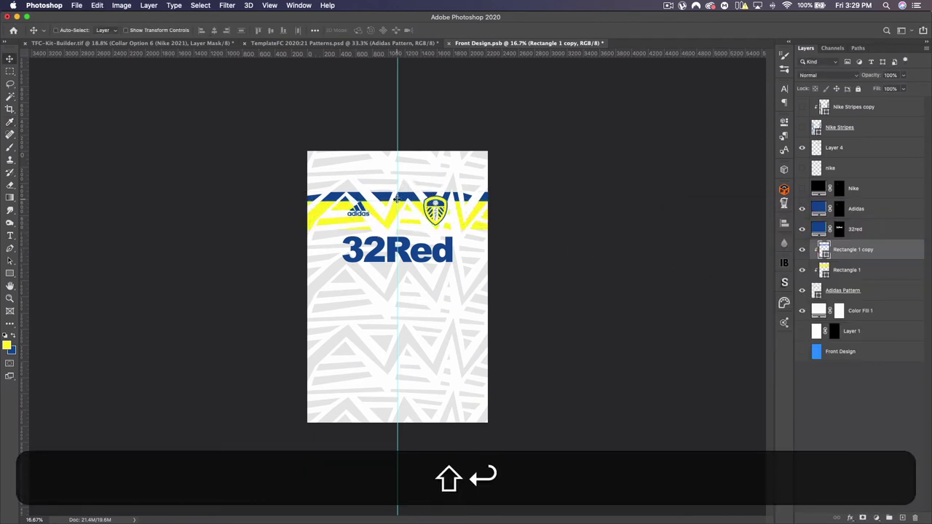
key("Up")
key("Up")
key("Up")
key("Up")
key("Up")
key("Up")
key("Up")
key("Up")
key("Up")
key("Up")
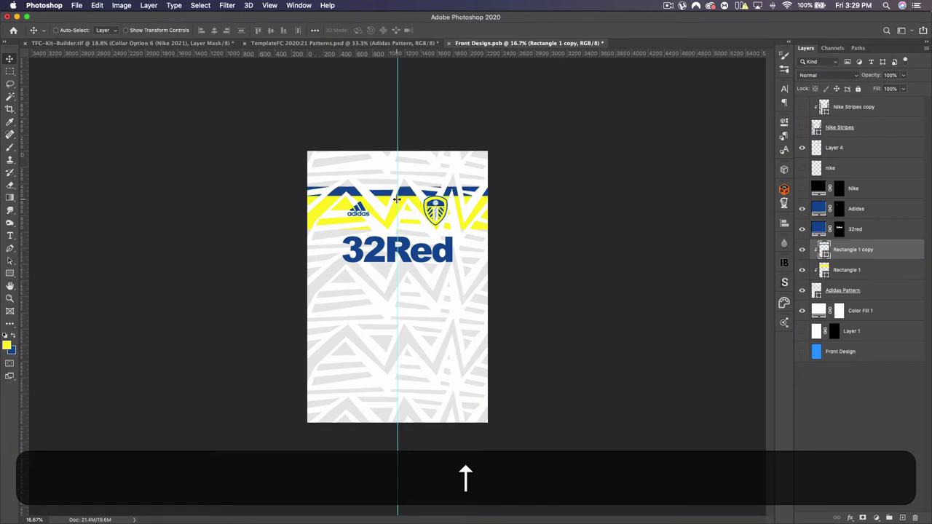
key("super+Up")
Save the front design and view the yellow and blue bands on the TFC-Kit-Builder shirt.
key("super+s")
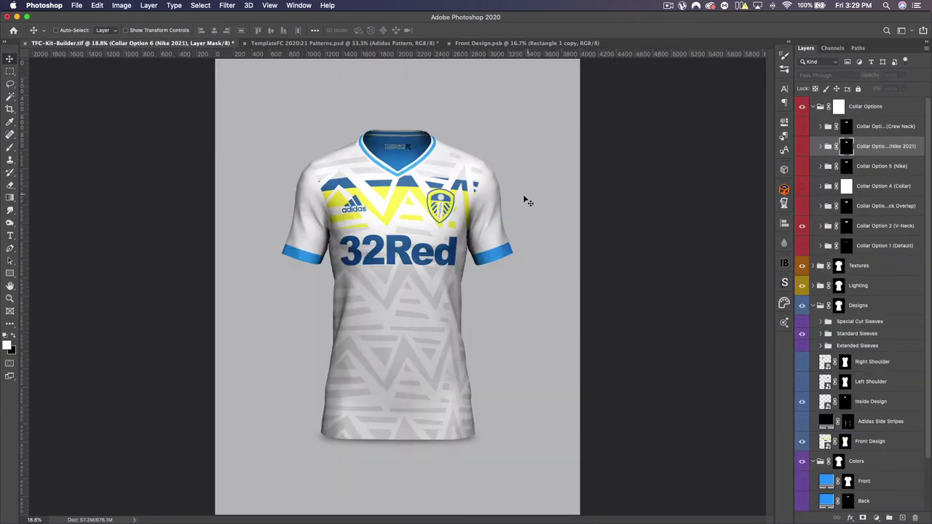
left_click(119, 43)
Return to Front Design and set the Adidas Pattern layer's opacity to 50%.
left_click(525, 42)
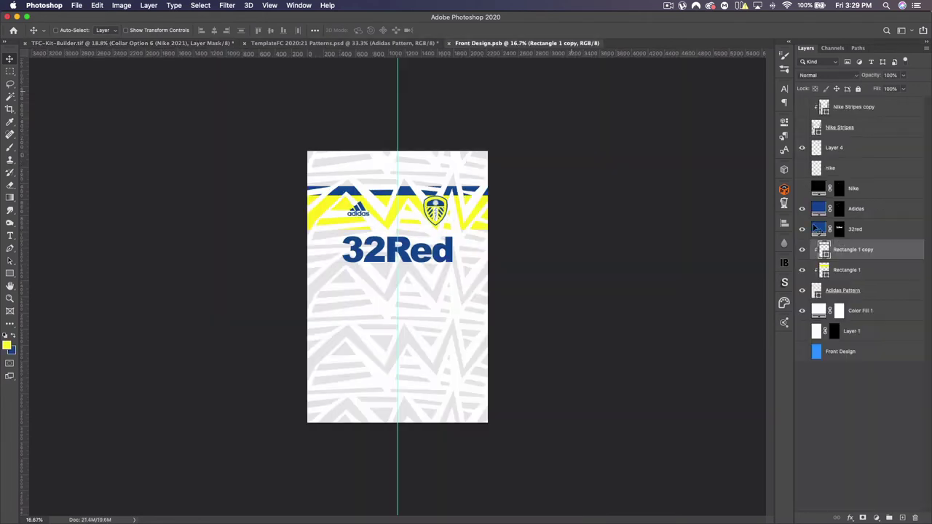
left_click(864, 291)
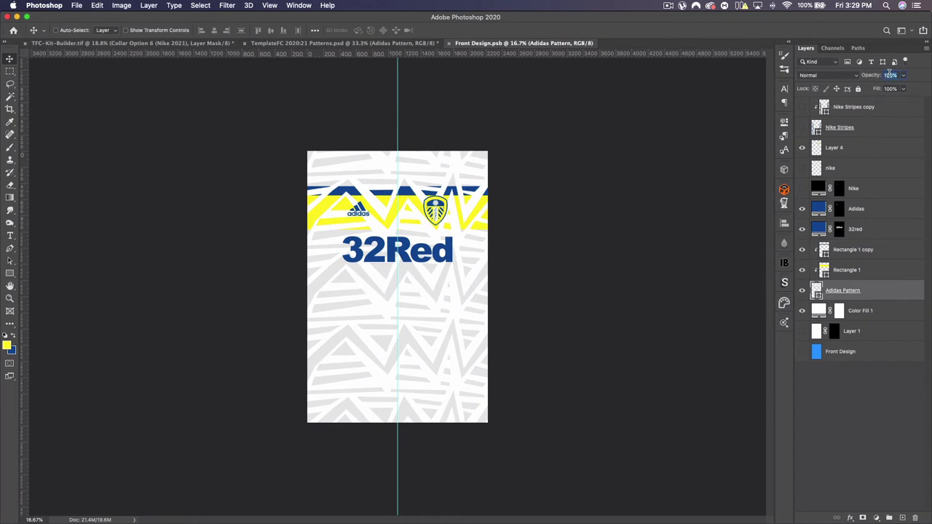
type("50")
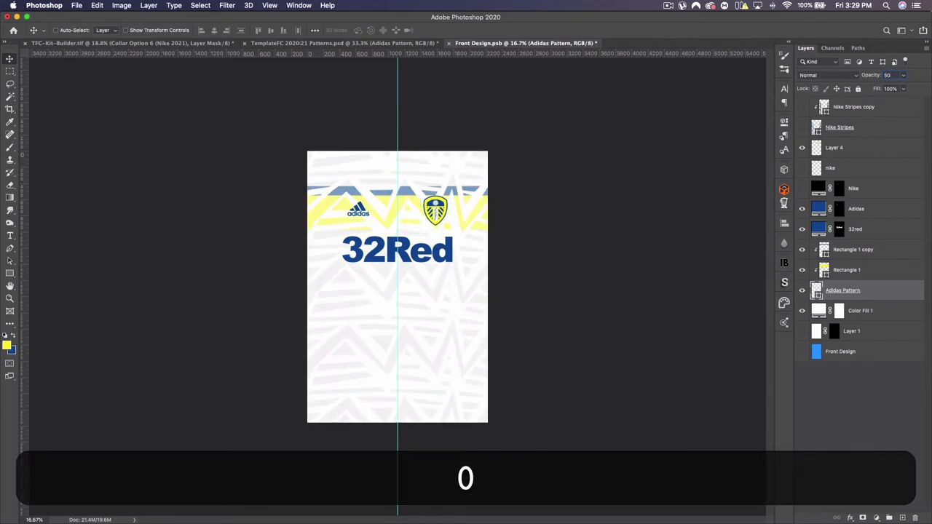
Undo the 50% opacity change and recolour the Adidas Pattern shape with very light grey f6f6f6.
key("super+z")
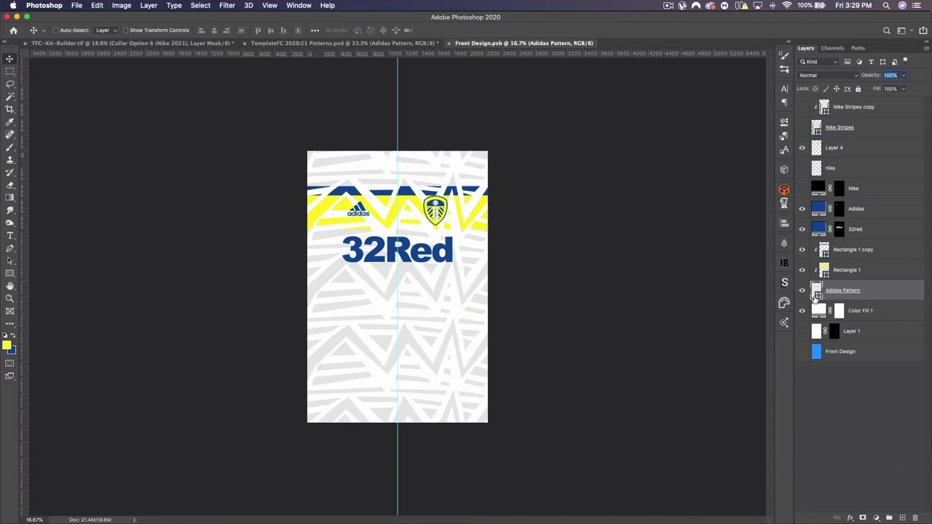
double_click(817, 293)
left_click_drag(680, 243, 675, 237)
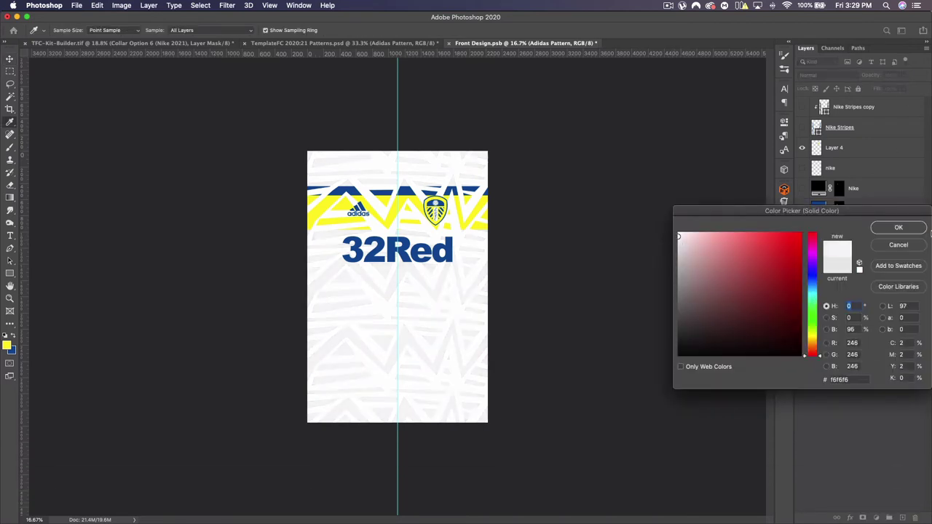
left_click(898, 228)
Save the front design, view it on the TFC-Kit-Builder shirt and close the TemplateFC 2020:21 Patterns document.
key("super+s")
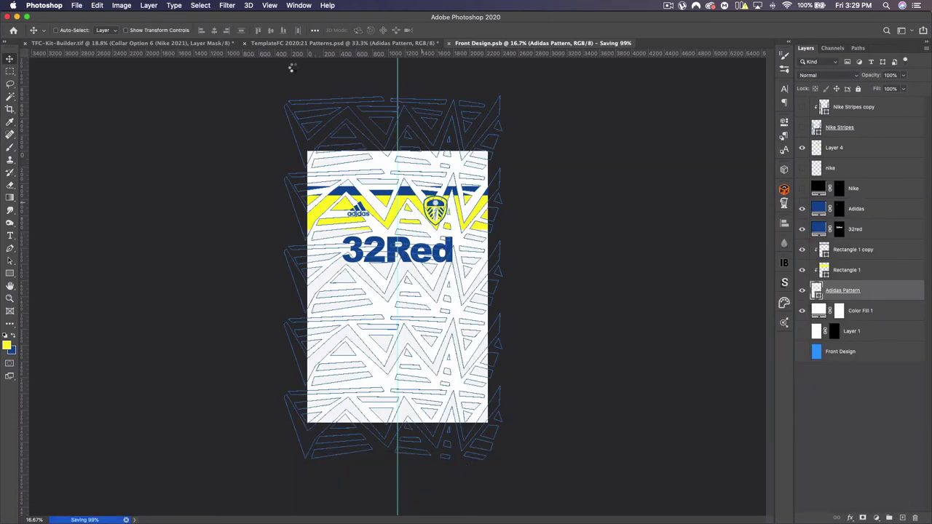
left_click(121, 42)
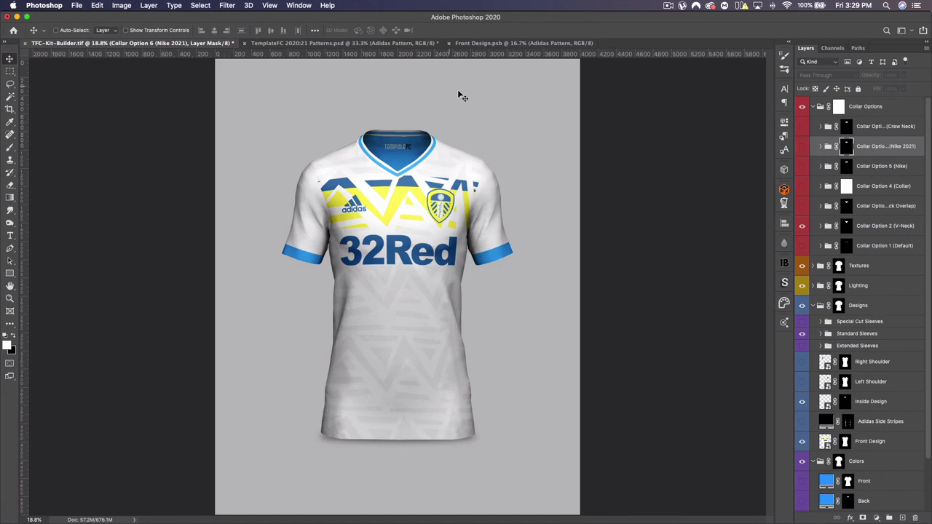
left_click(244, 43)
left_click(423, 182)
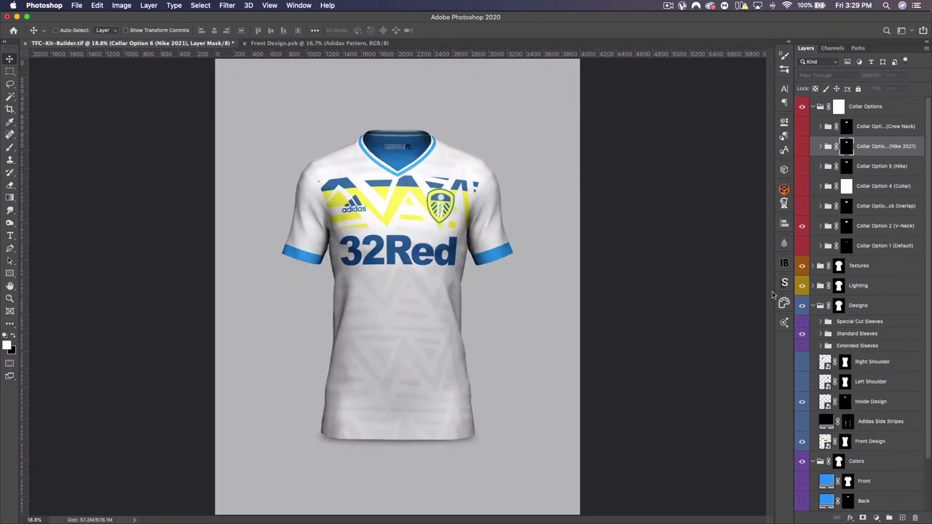
Open the Right Sleeve and Left Sleeve smart objects from the Standard Sleeves group and hide Layer 1 in both.
scroll(874, 350, "down", 1)
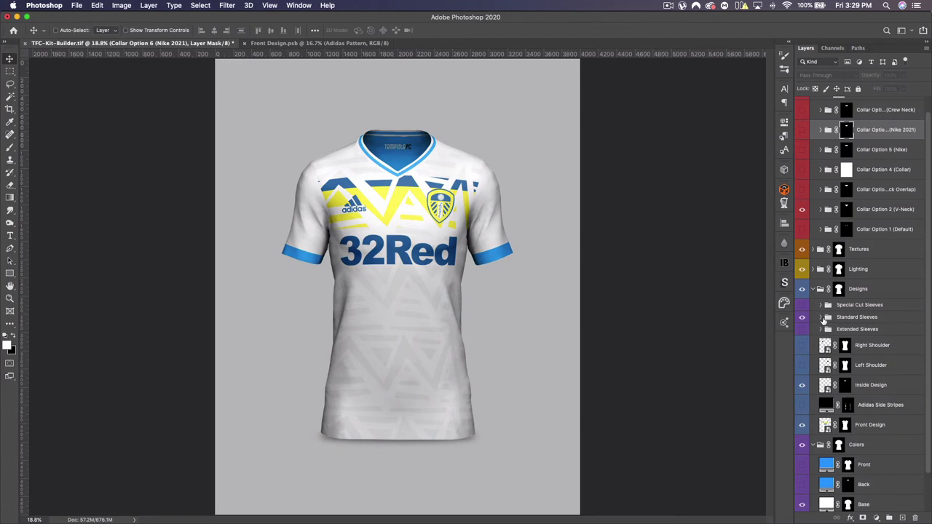
left_click(820, 317)
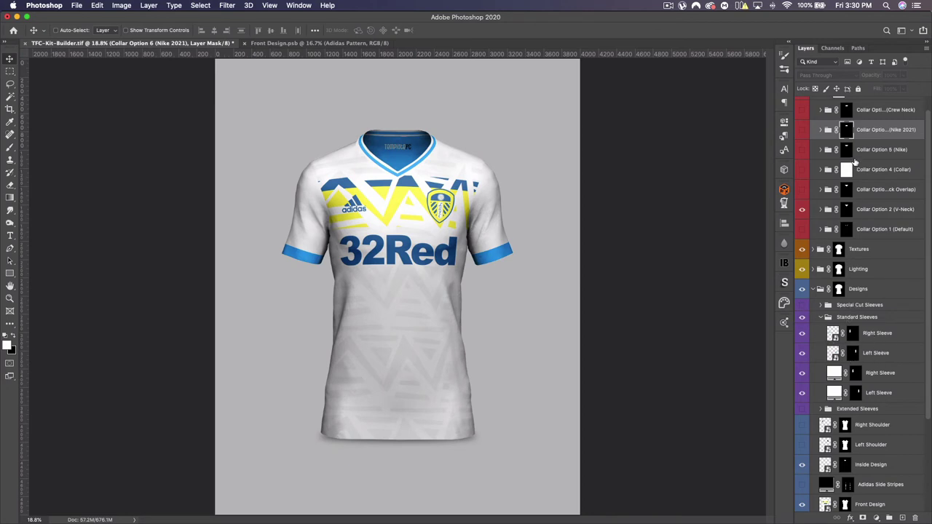
scroll(856, 162, "up", 1)
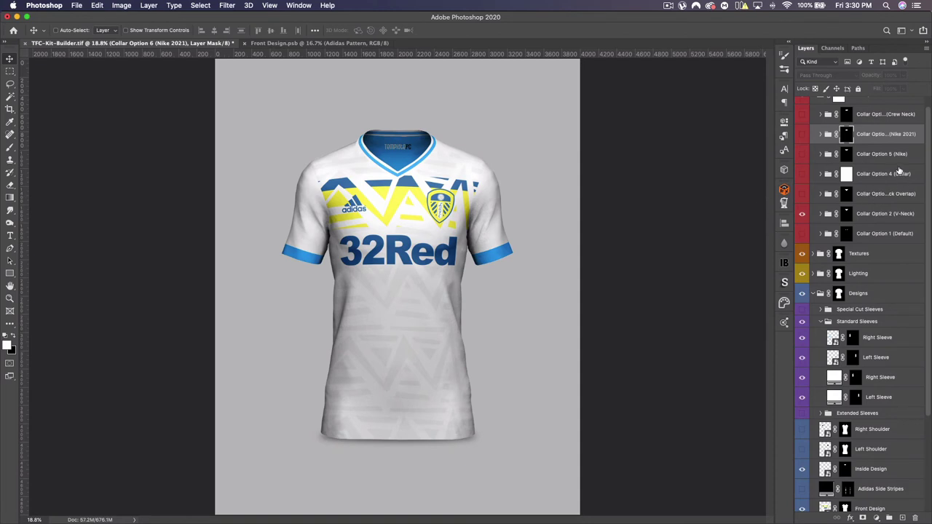
scroll(877, 160, "up", 1)
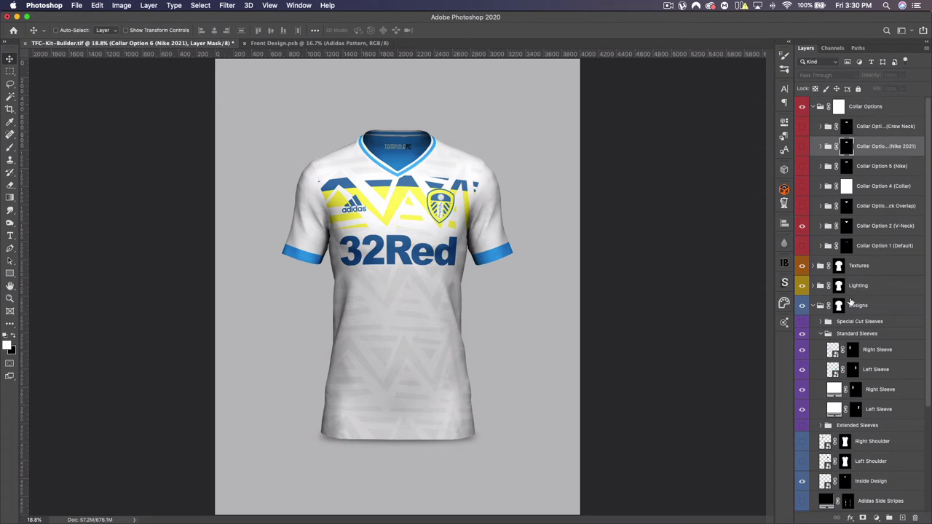
scroll(850, 320, "down", 1)
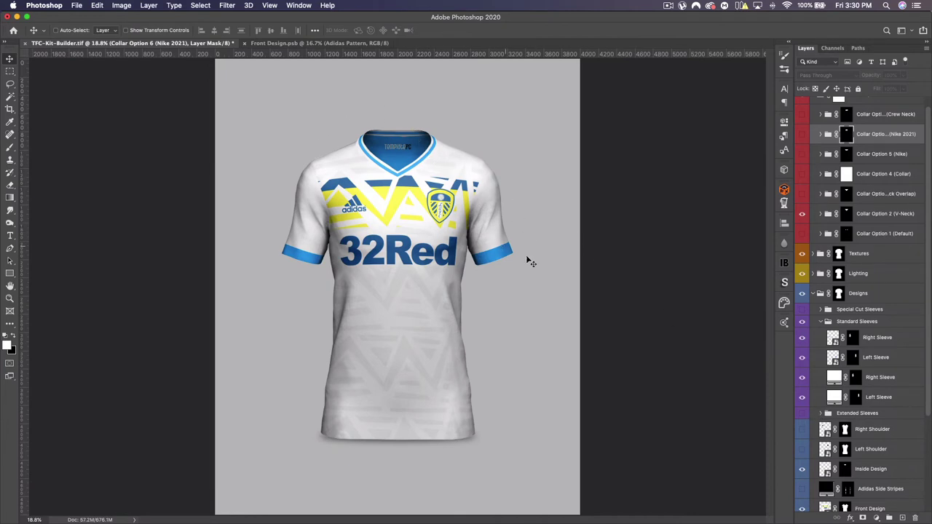
double_click(831, 339)
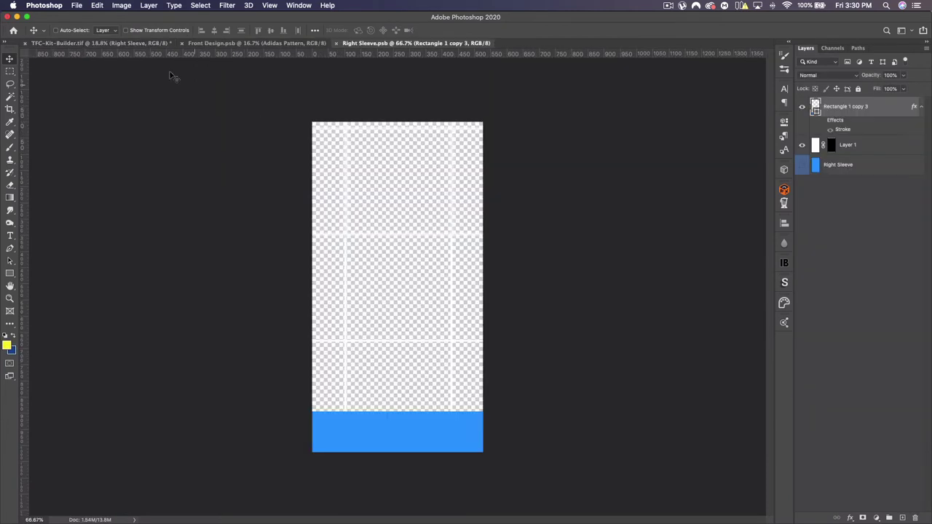
left_click(80, 45)
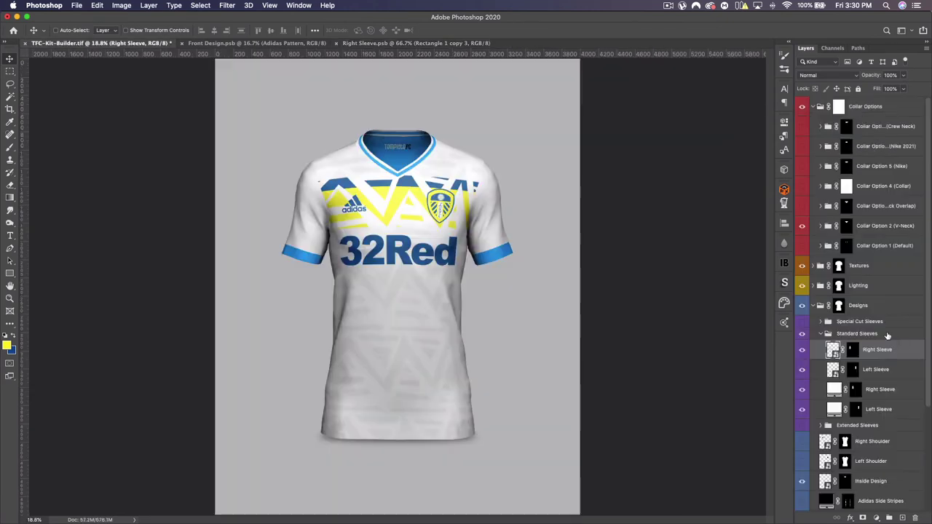
double_click(837, 372)
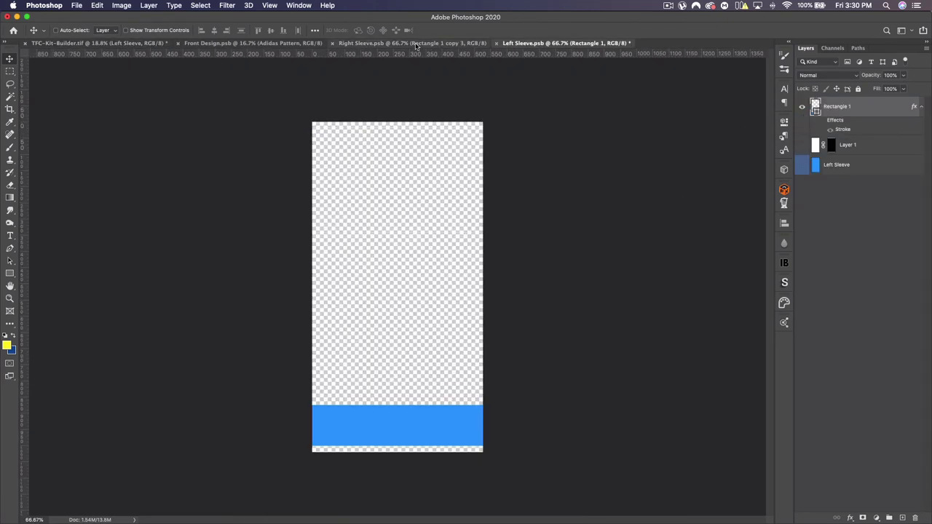
key("ctrl+shift+Tab")
left_click(802, 146)
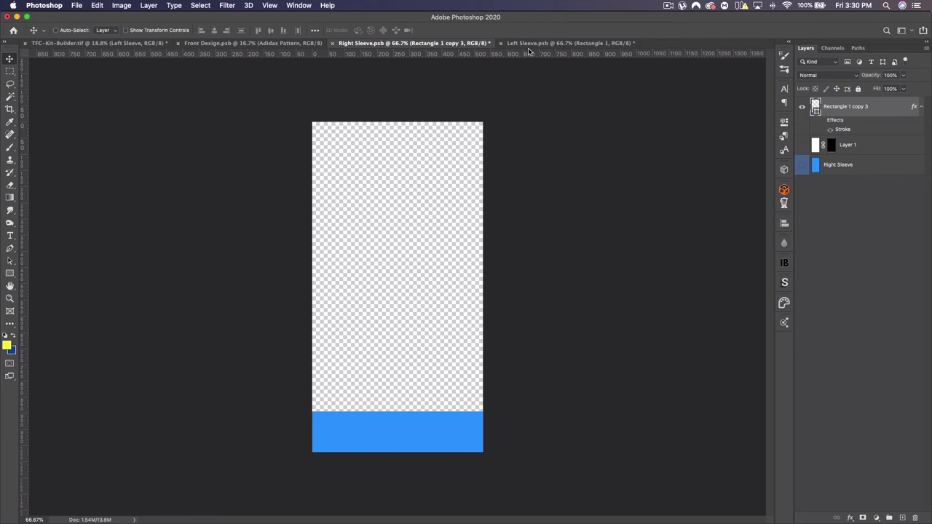
Recolour the cuff rectangle in Right Sleeve with the dark blue background swatch colour.
double_click(814, 108)
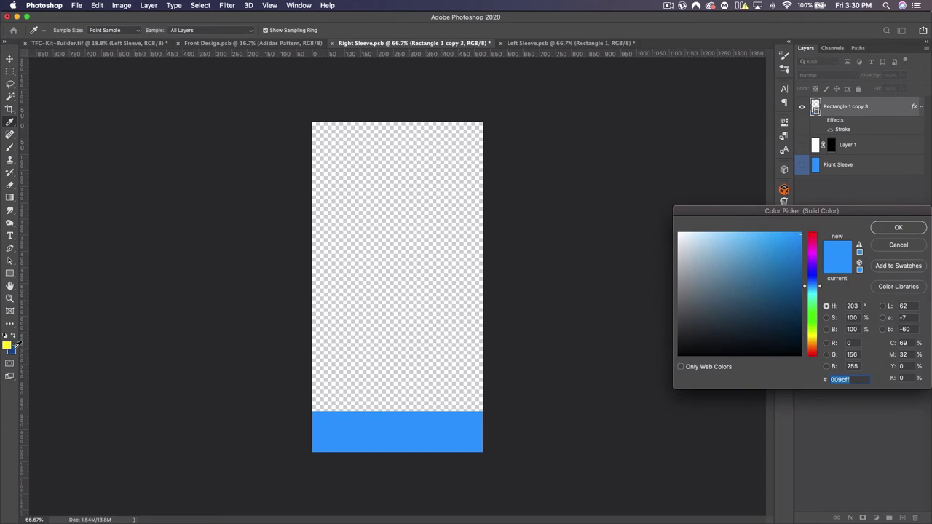
left_click(800, 283)
left_click(898, 228)
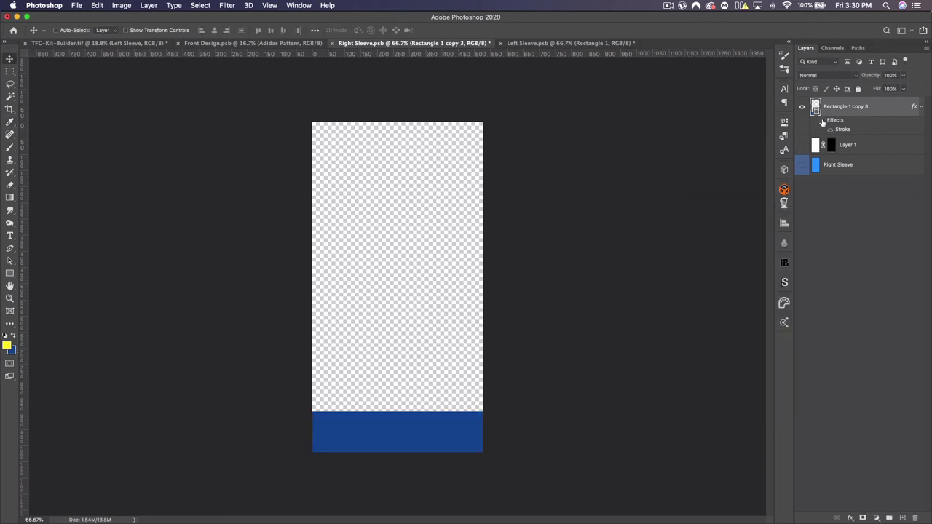
Enable the layer effects on the right cuff rectangle and set its stroke colour to yellow fff223.
left_click(823, 121)
double_click(879, 109)
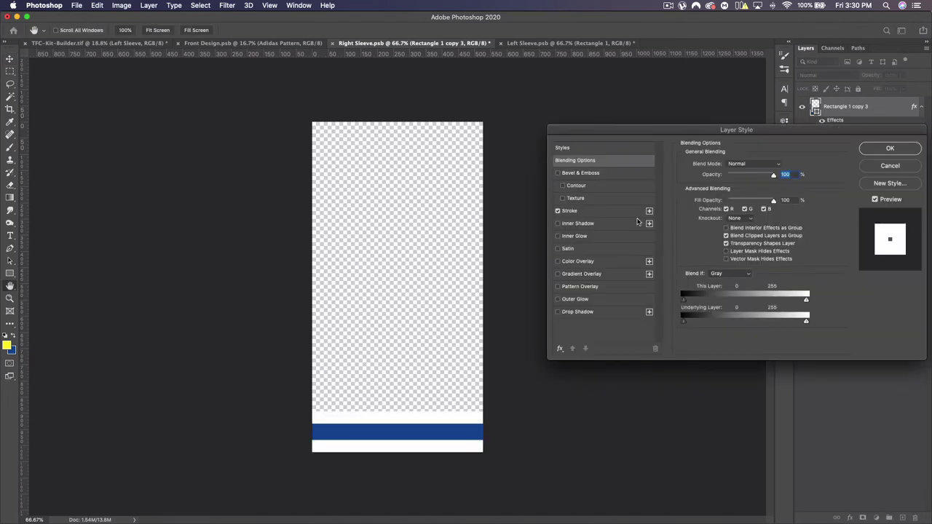
left_click(574, 211)
left_click(704, 235)
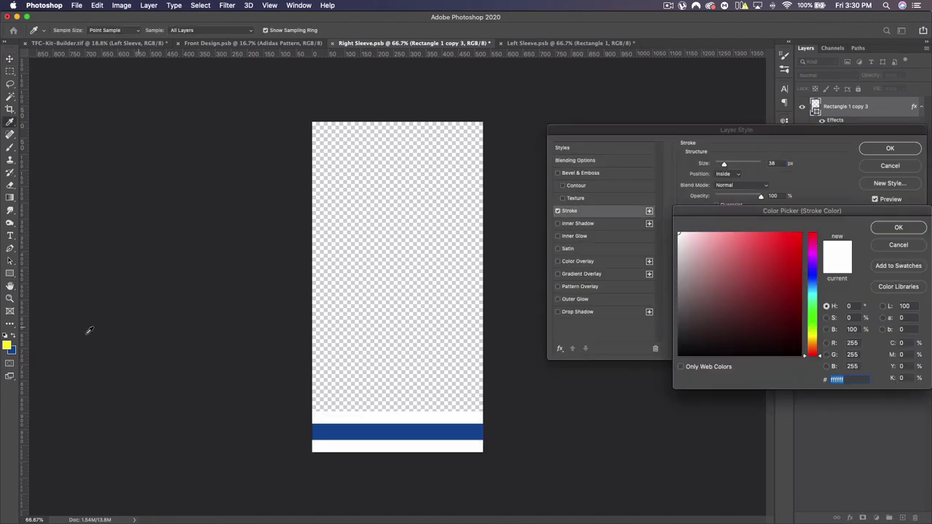
left_click(8, 343)
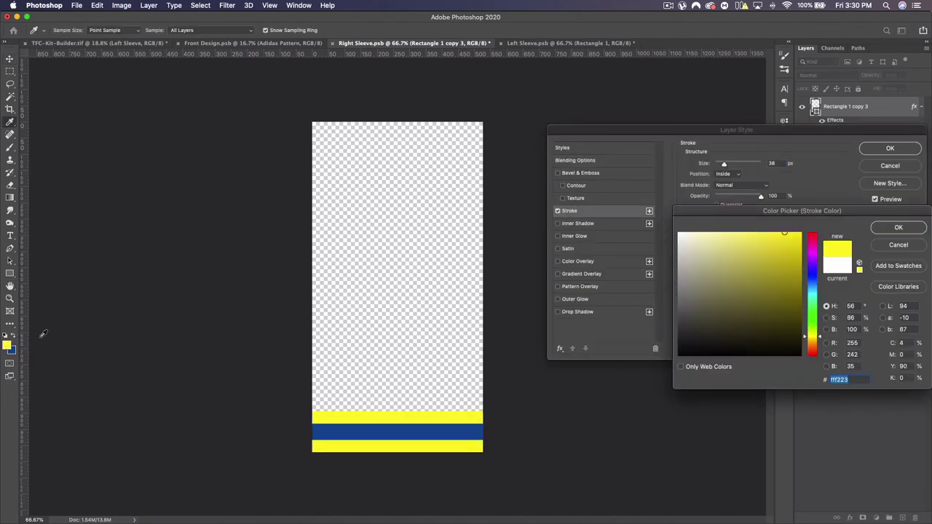
left_click(898, 227)
left_click(889, 147)
Copy the right cuff rectangle's layer style and save Right Sleeve.
right_click(887, 115)
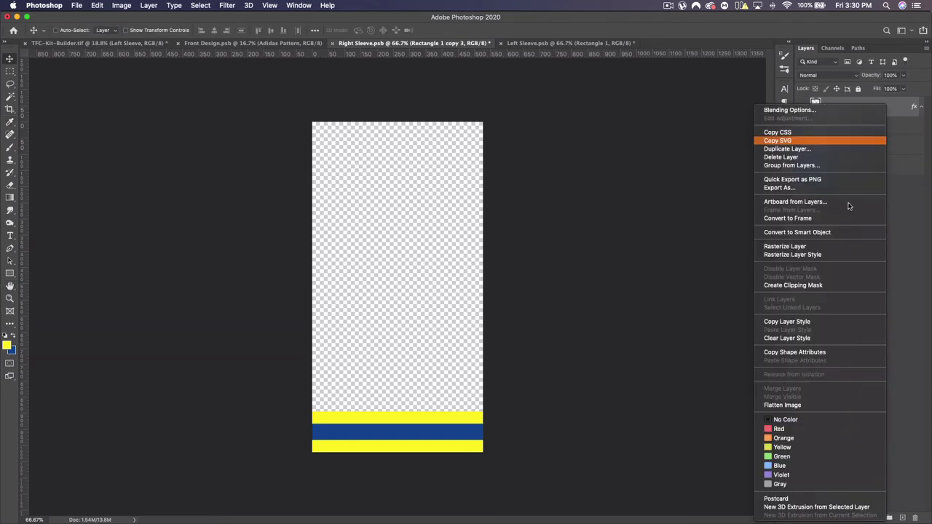
left_click(793, 323)
key("super+s")
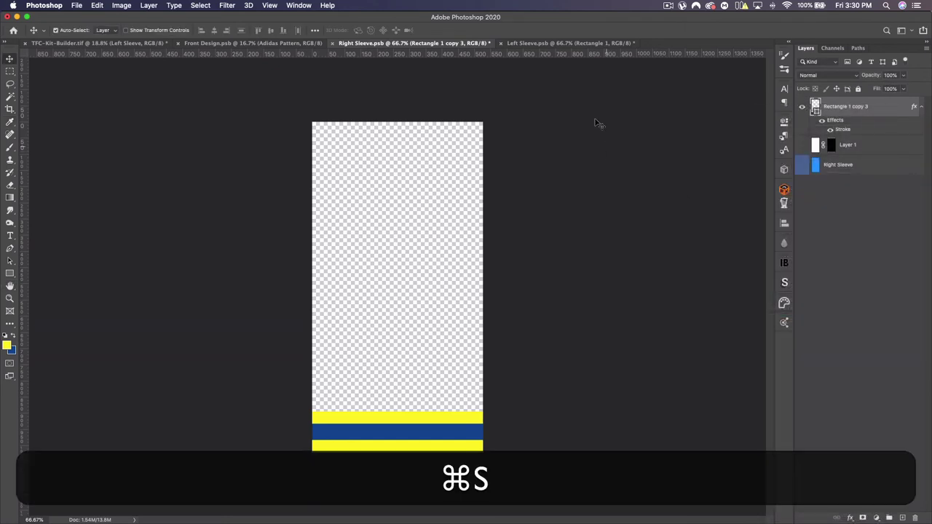
Recolour the Left Sleeve cuff rectangle with the same dark blue, paste the copied layer style onto it and save.
left_click(567, 43)
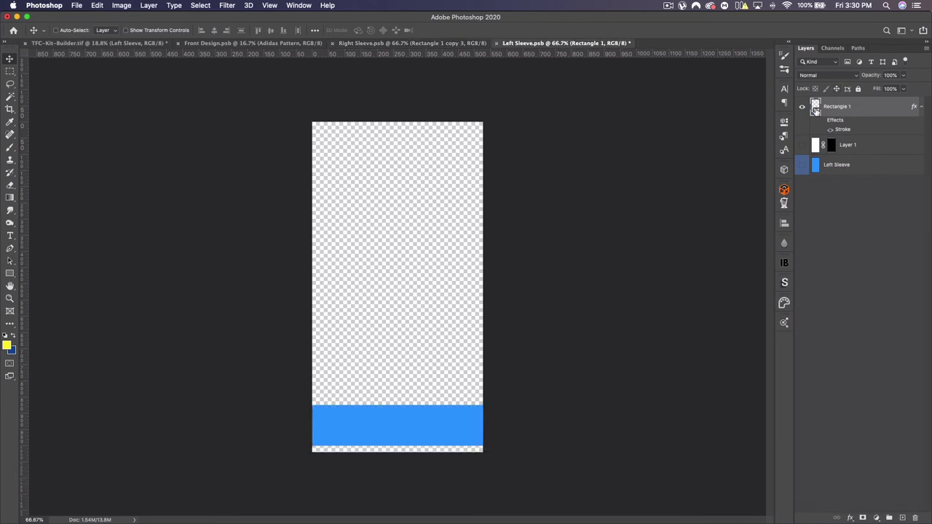
double_click(815, 109)
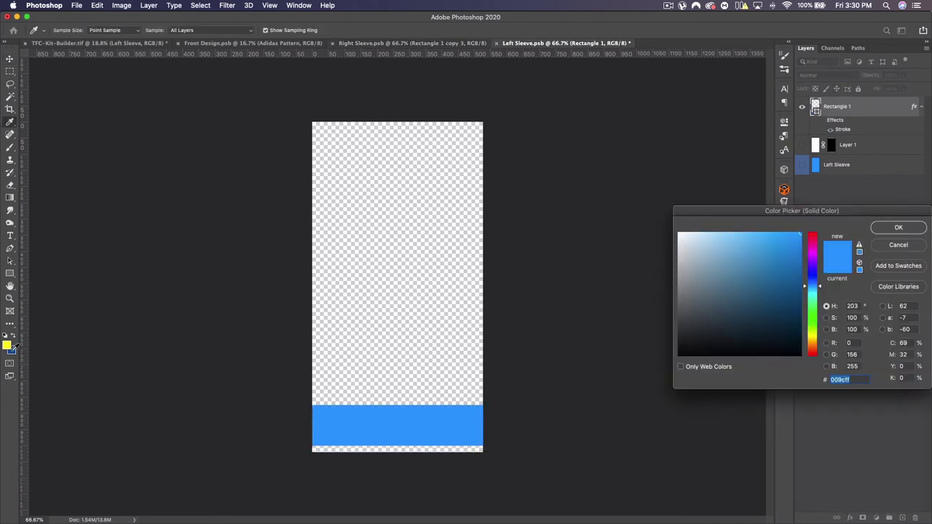
key("super+v")
left_click(898, 227)
right_click(870, 128)
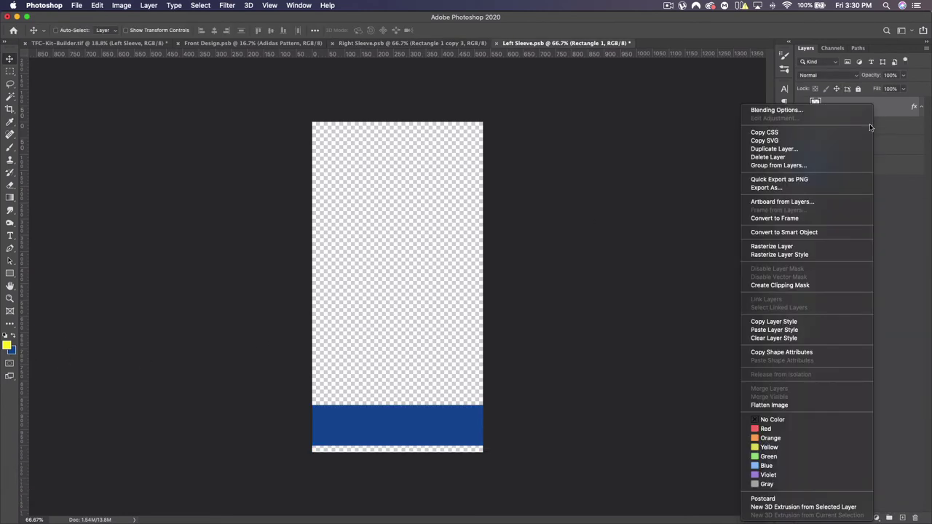
left_click(772, 330)
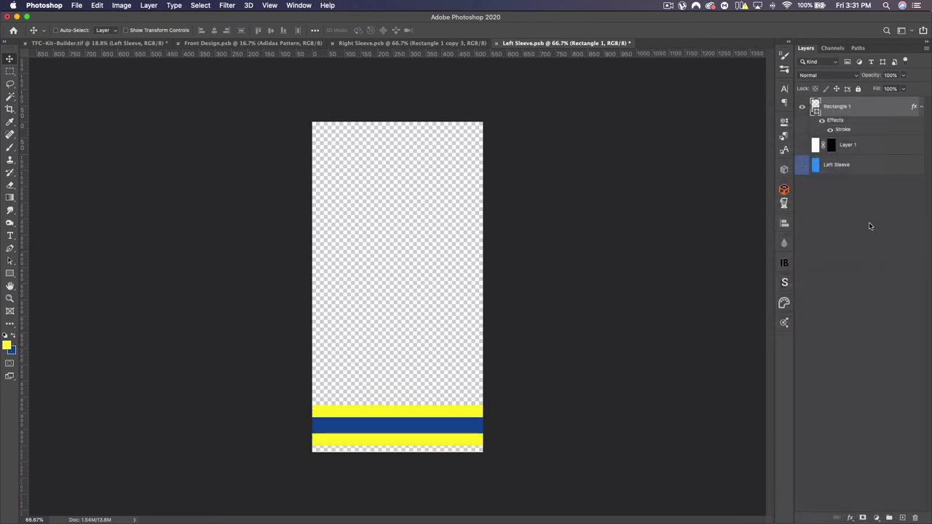
key("super+s")
Check the cuffs on the shirt mock-up, nudge the Right Sleeve cuff rectangle slightly upward and save.
left_click(91, 43)
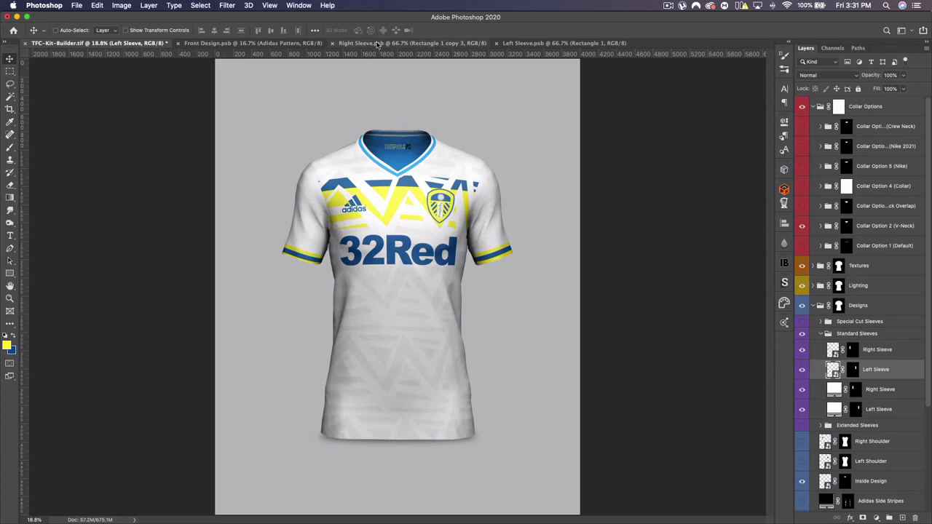
left_click(405, 44)
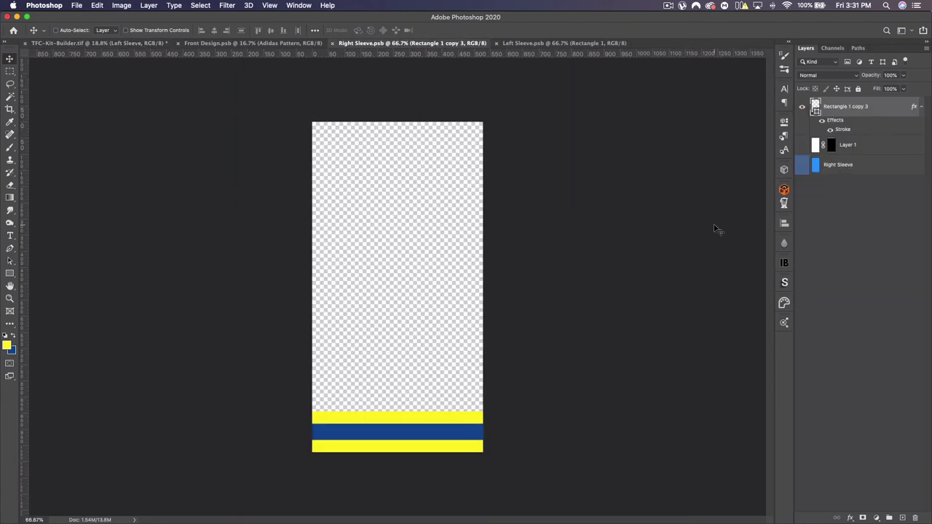
key("Up")
key("super+Up")
key("super+s")
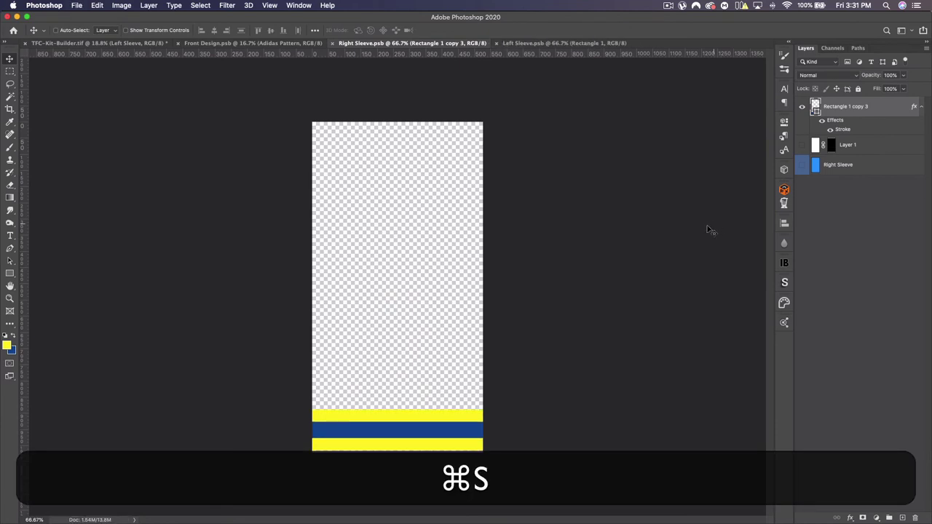
View the updated cuffs on the shirt mock-up and compare the shirt with the V-Neck collar hidden and shown.
left_click(99, 44)
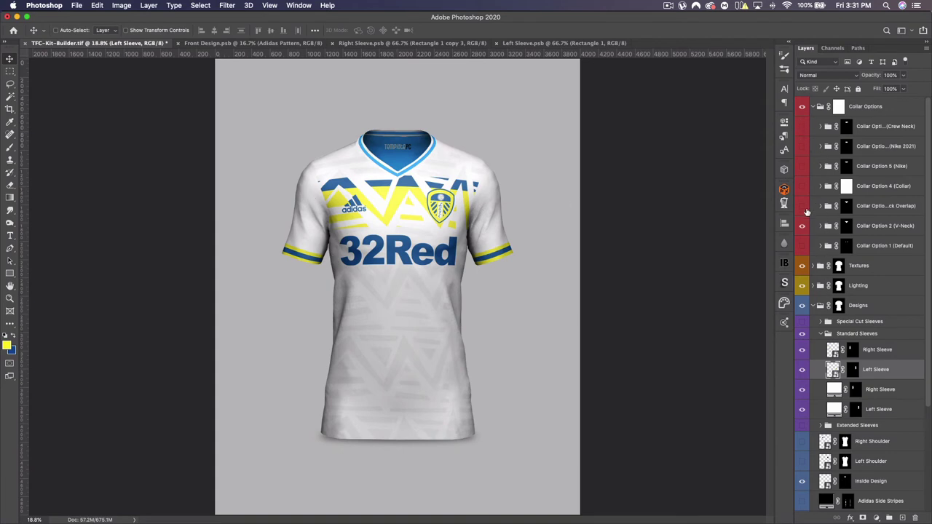
left_click(804, 230)
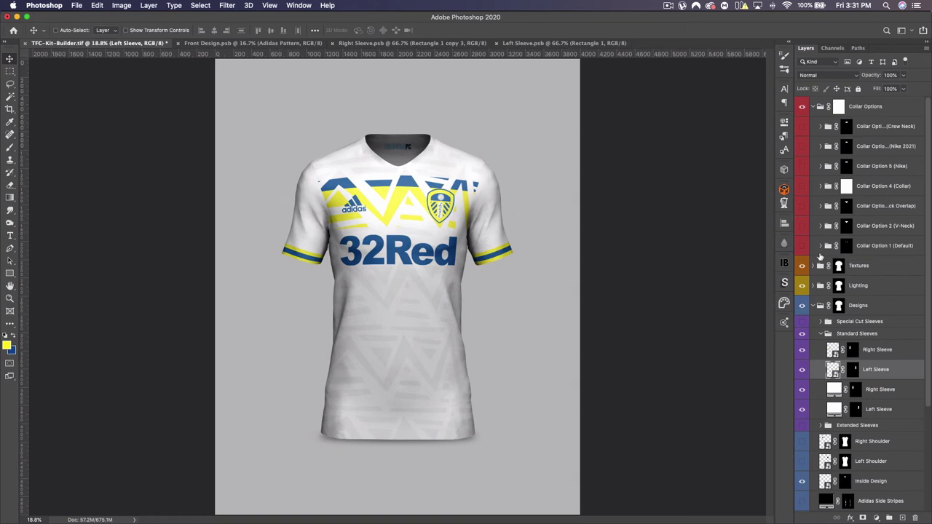
left_click(801, 226)
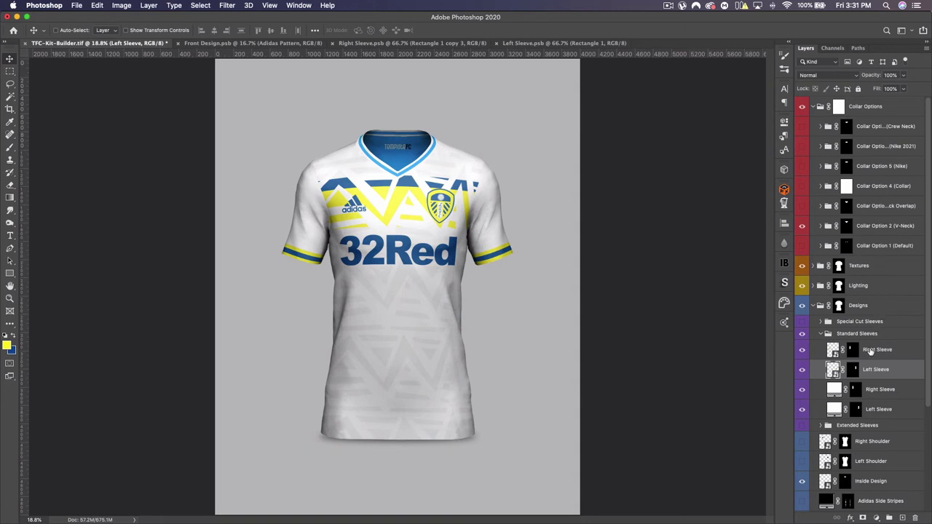
Show the Adidas Side Stripes layer and recolour it with the blue 004d97 sampled from the 32Red sponsor.
scroll(870, 355, "down", 3)
scroll(861, 361, "down", 3)
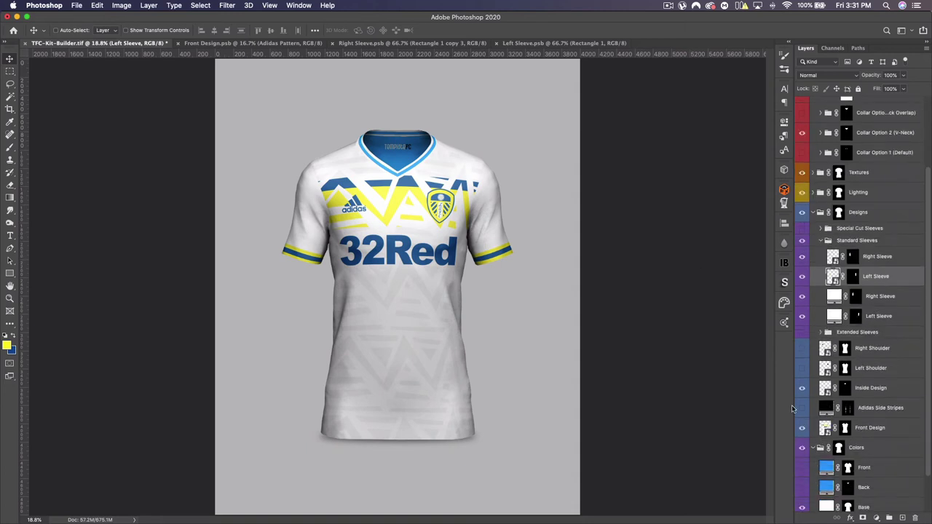
left_click(801, 408)
double_click(825, 409)
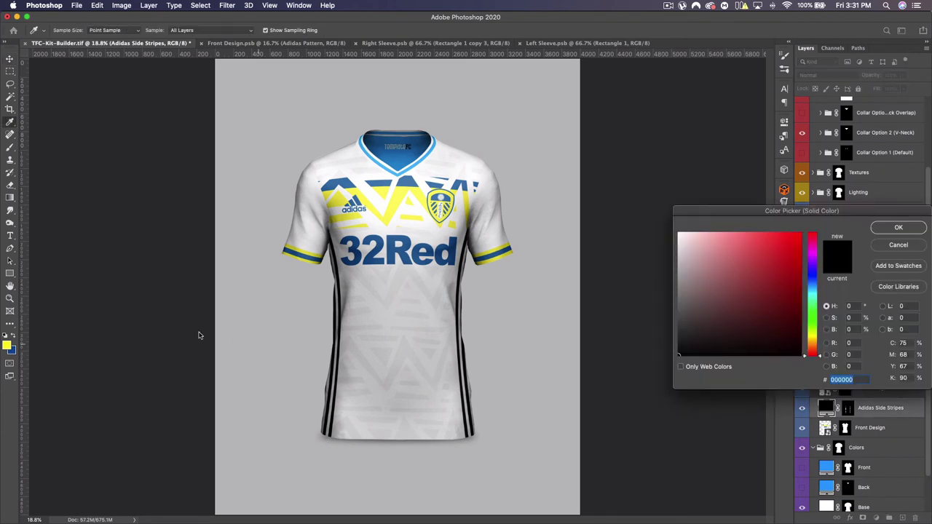
left_click(449, 263)
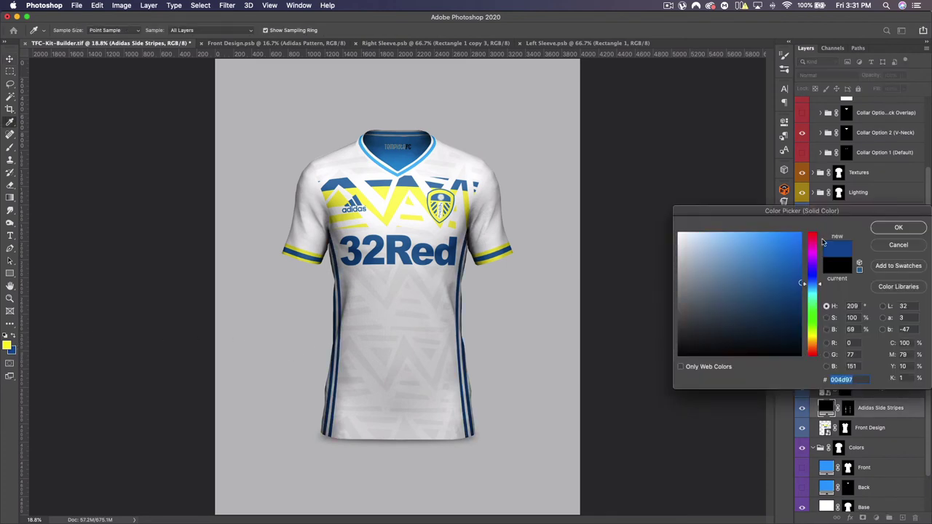
left_click(898, 227)
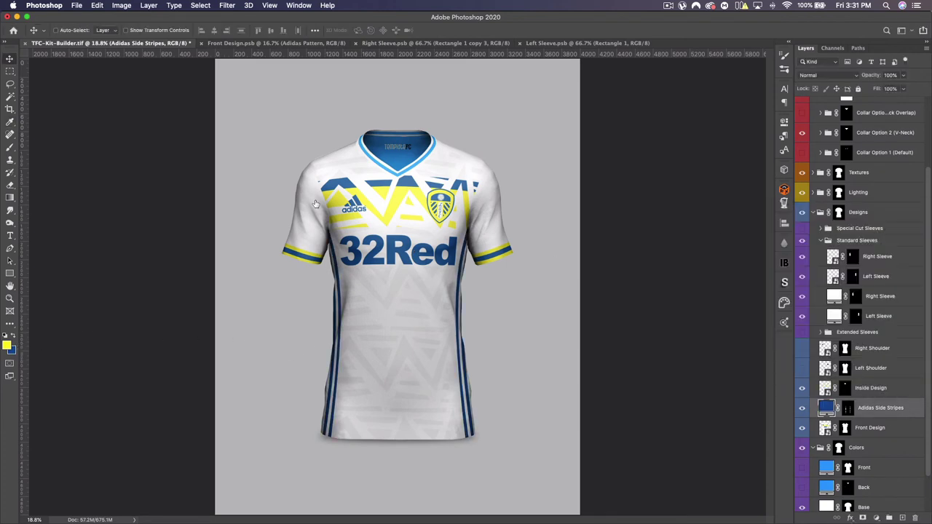
Swap the Adidas Side Stripes for the Right Shoulder and Left Shoulder layers and close the Left Sleeve and Right Sleeve documents.
left_click(802, 407)
left_click_drag(802, 367, 801, 348)
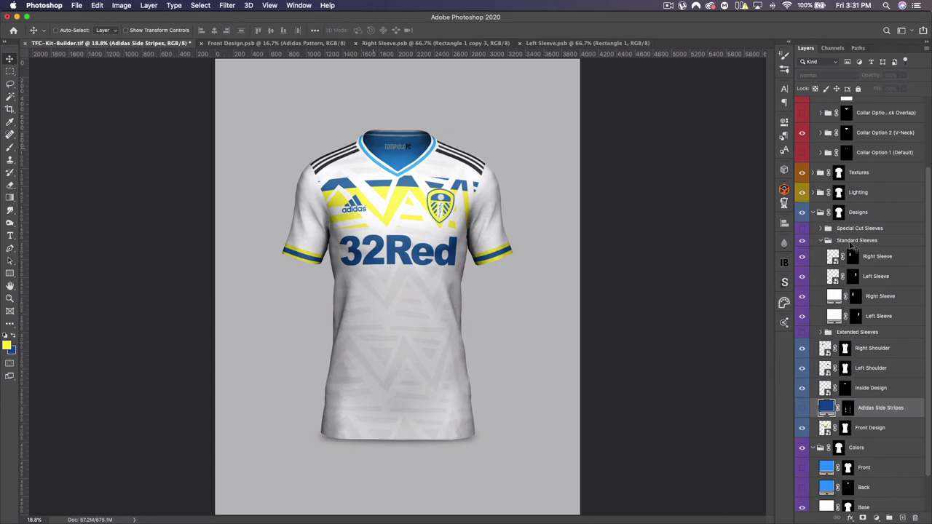
left_click(519, 43)
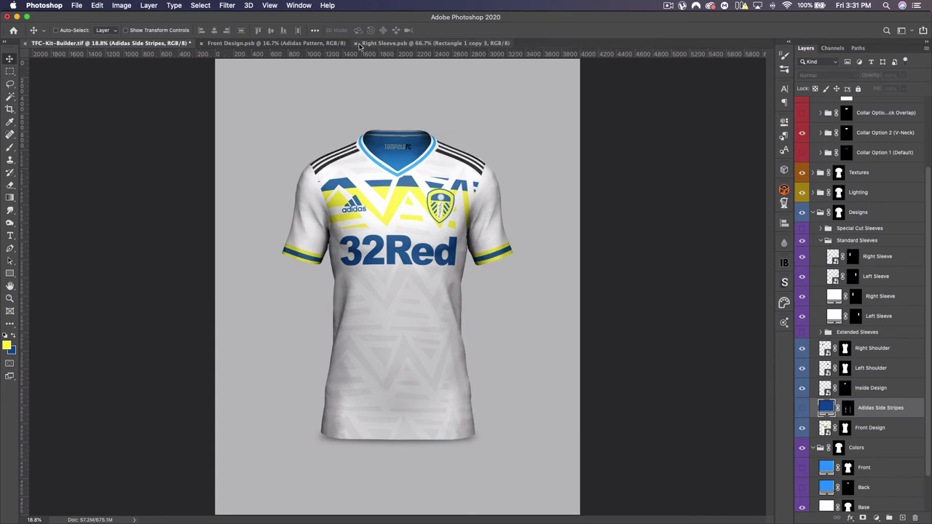
left_click(356, 43)
Open the Right Shoulder and Left Shoulder smart objects for editing, then return to the shirt mock-up.
double_click(826, 349)
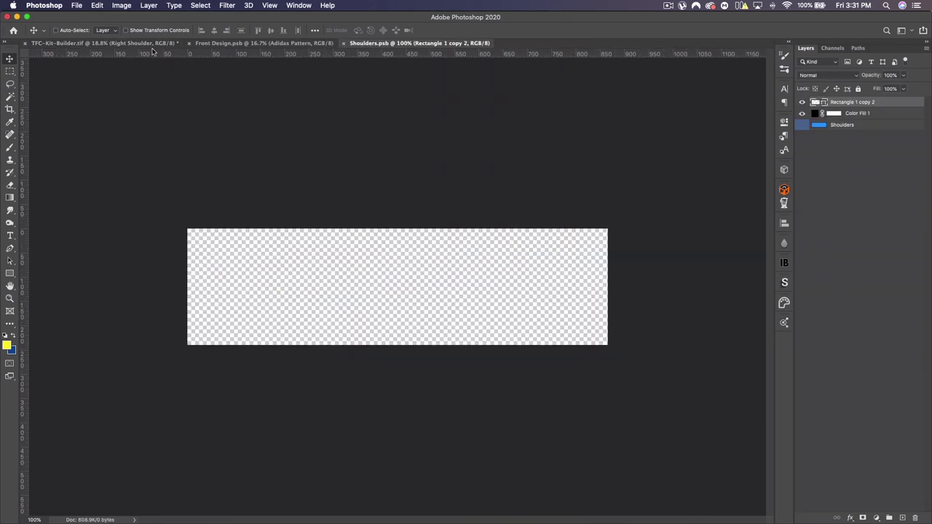
left_click(150, 44)
double_click(831, 369)
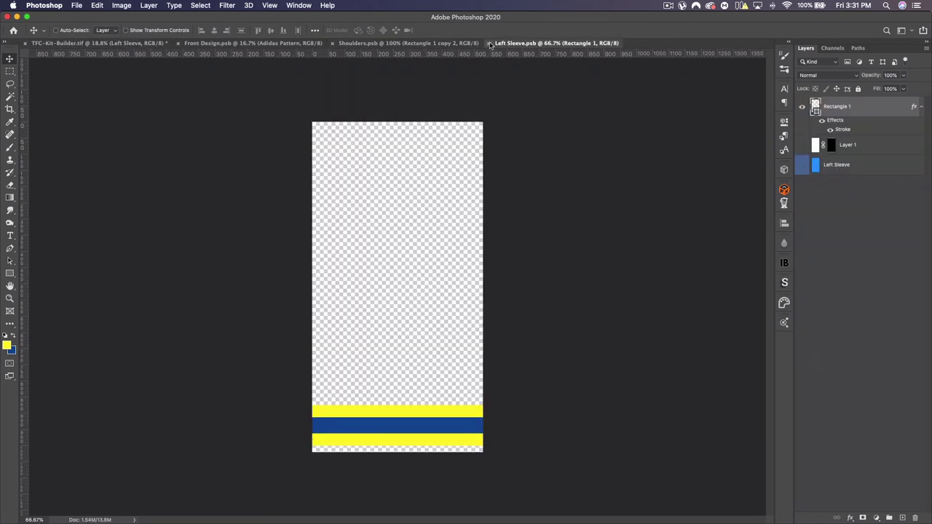
left_click(489, 43)
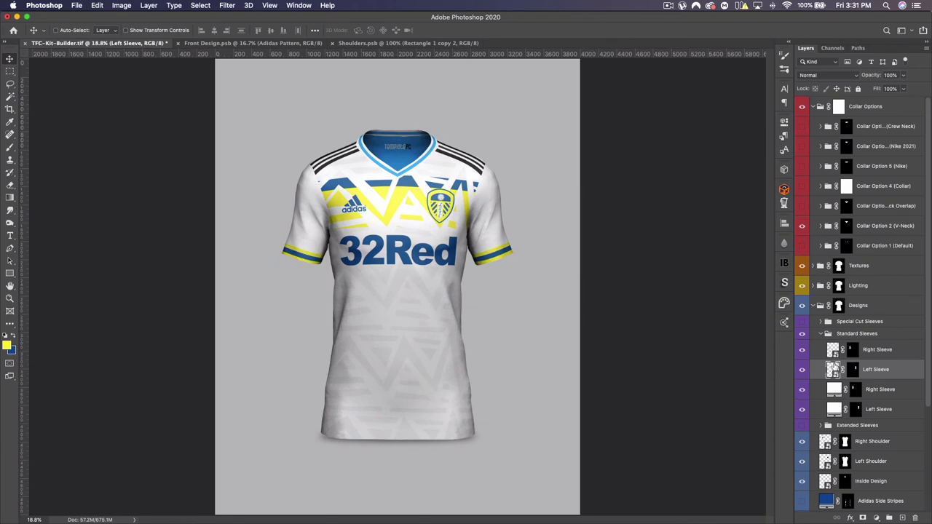
double_click(824, 461)
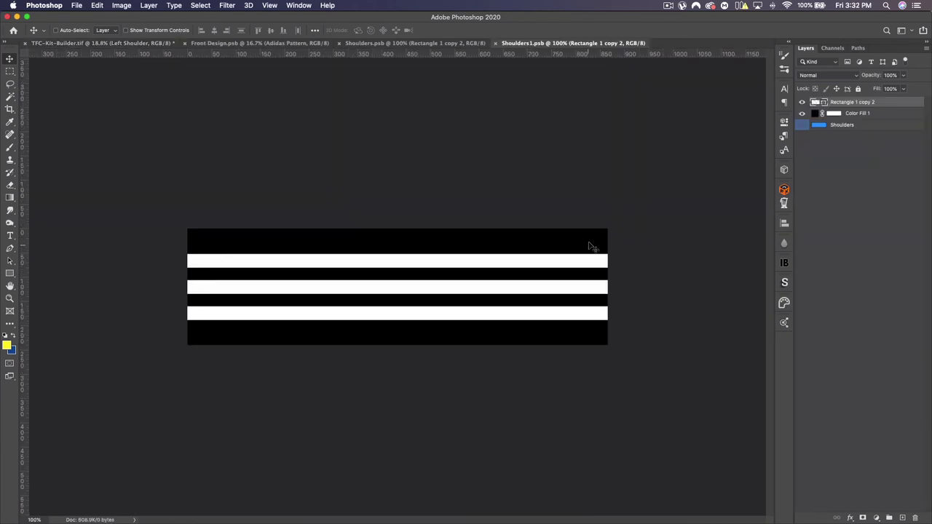
left_click(372, 42)
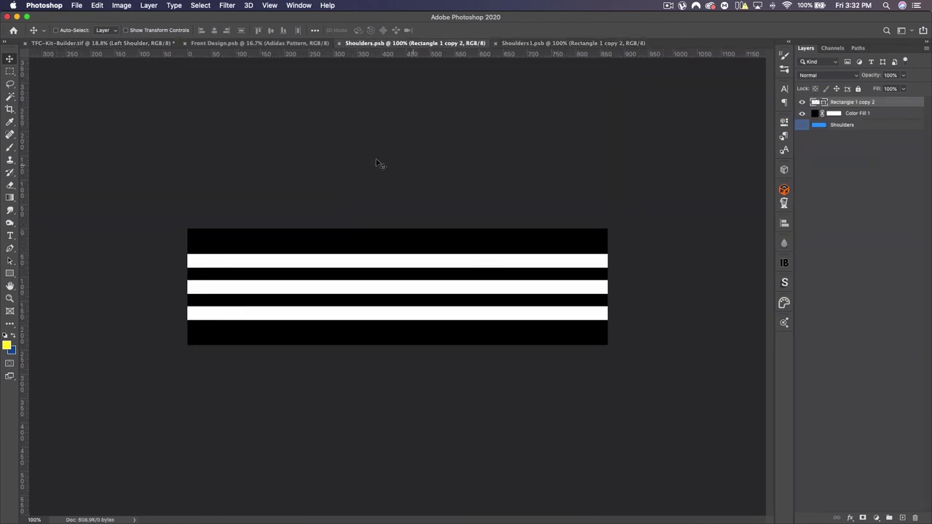
left_click(59, 44)
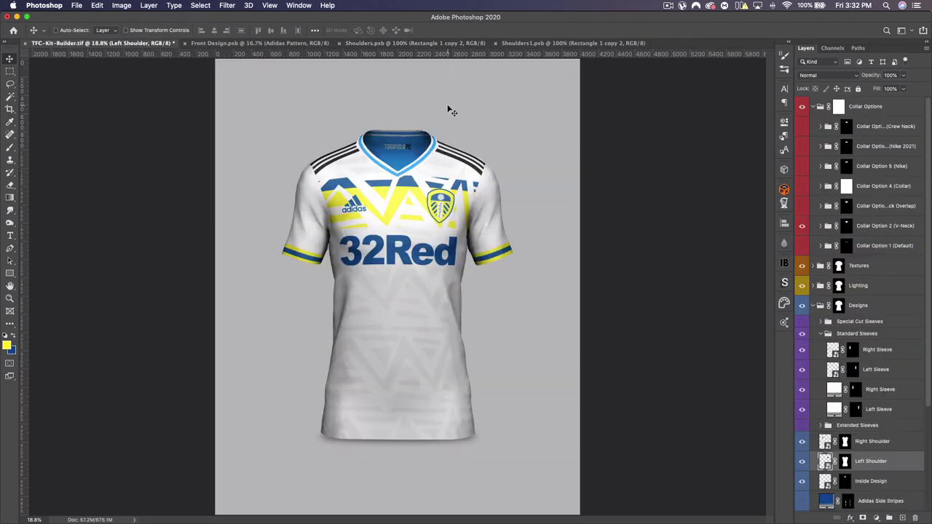
In Shoulders.psb, hide the black Color Fill 1 layer, recolour the three stripes with blue 004d97 and save.
left_click(406, 44)
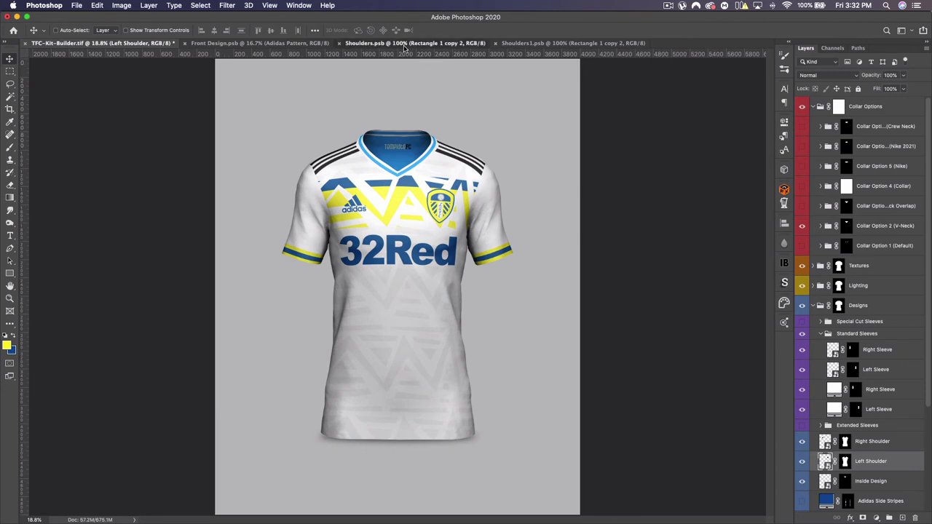
left_click(801, 121)
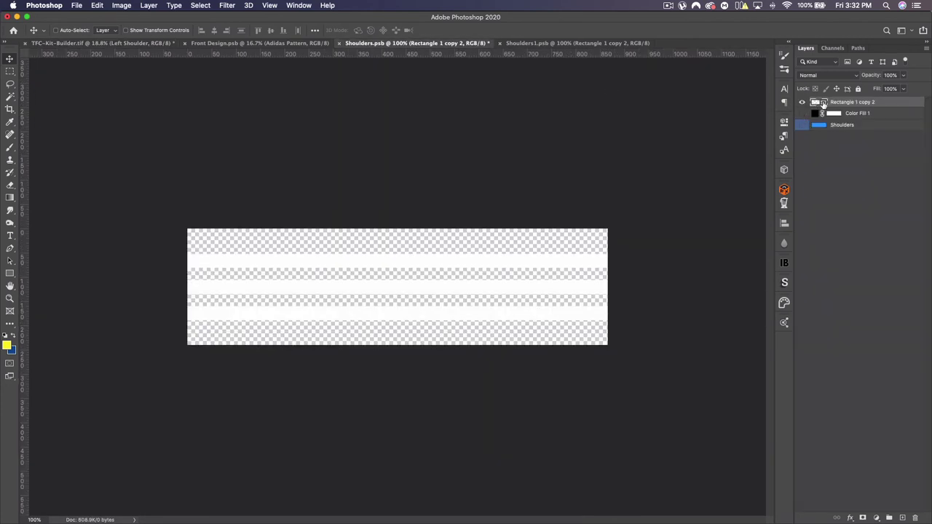
double_click(814, 112)
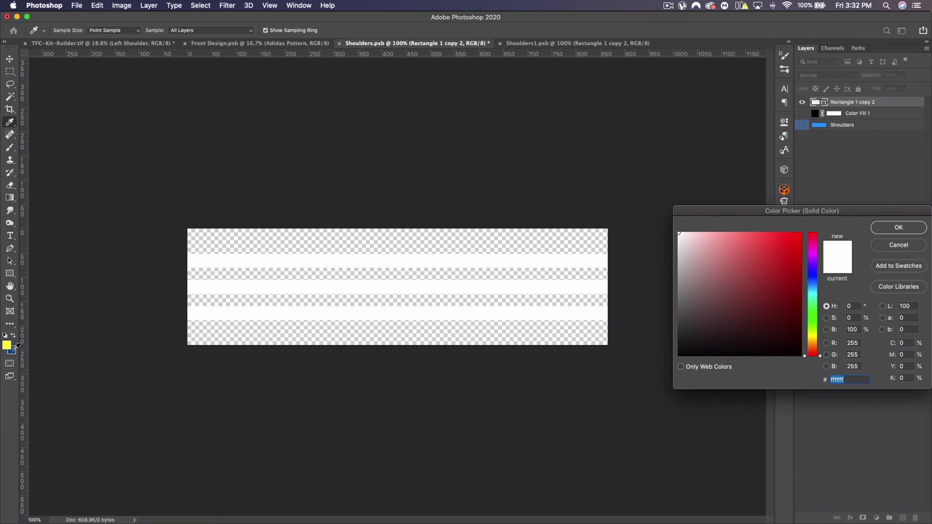
type("004d97")
left_click(898, 227)
key("super+s")
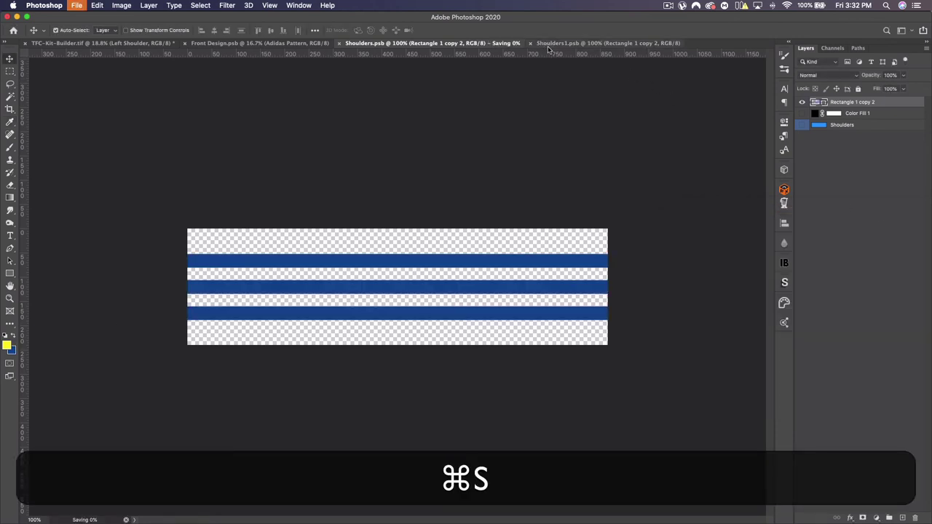
In Shoulders1.psb, set Color Fill 1 to white ffffff, recolour the three stripes with the dark blue background colour and save.
left_click(561, 43)
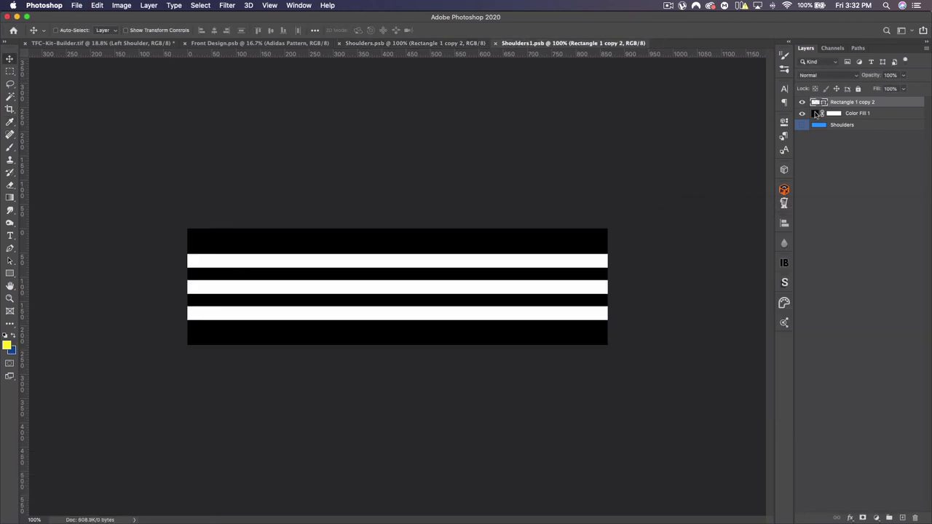
double_click(817, 114)
type("ffffff")
left_click(899, 228)
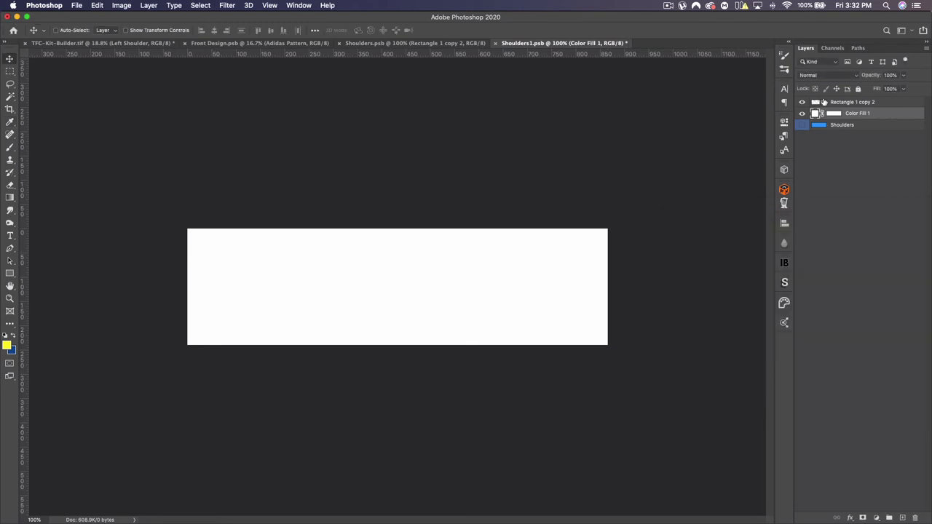
double_click(822, 102)
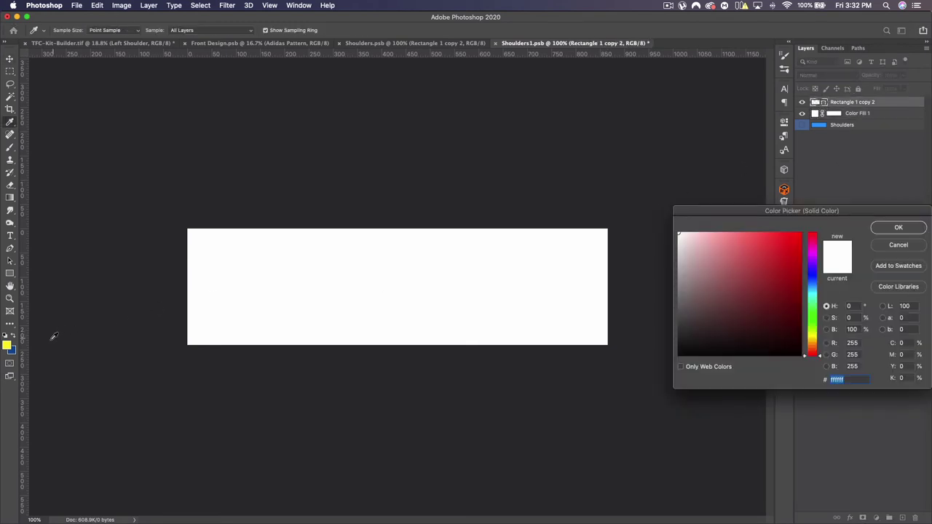
left_click(14, 349)
left_click(898, 228)
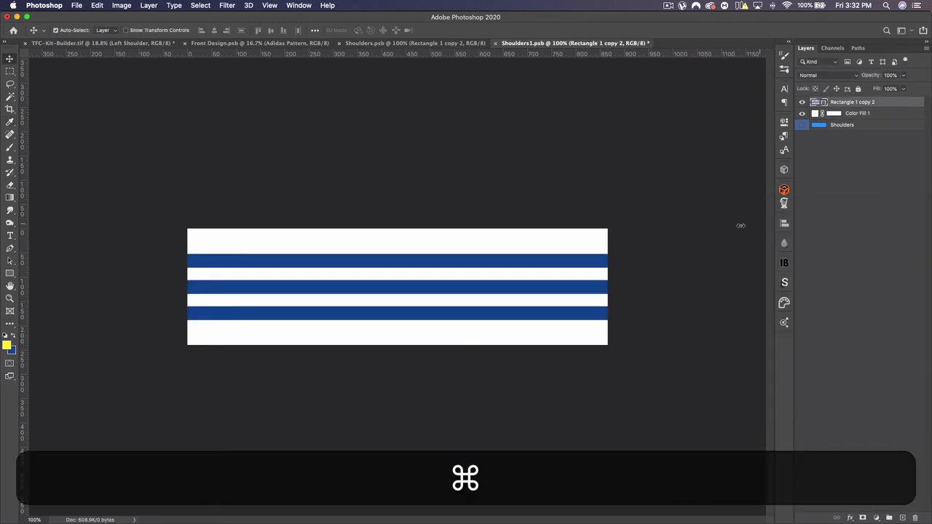
key("super+s")
Examine the recoloured shoulder stripes and collar area of the shirt mock-up up close.
left_click(102, 43)
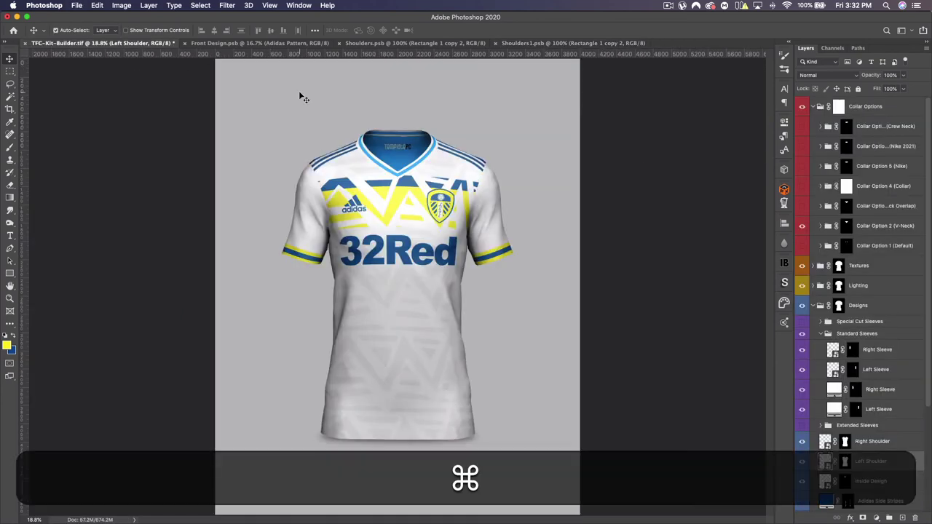
key("super+equal")
key("super+equal")
key("super+equal")
key("super+equal")
scroll(309, 96, "up", 5)
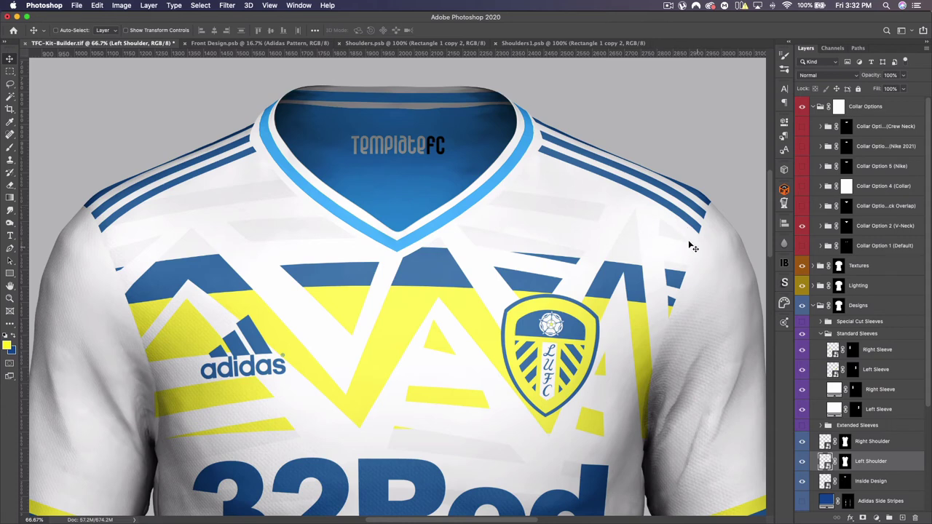
Show Color Fill 1 in Shoulders.psb, set it to white ffffff, save and check the shoulders on the shirt mock-up.
left_click(400, 44)
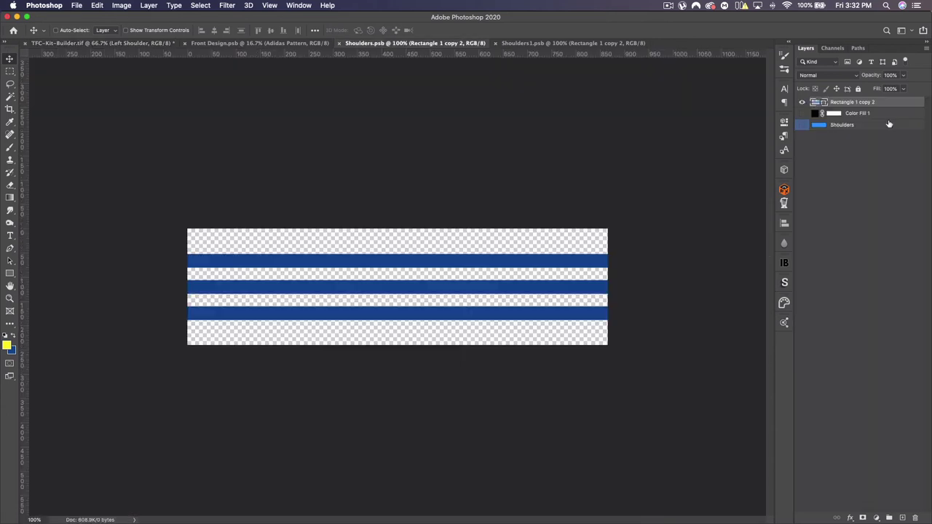
left_click(802, 114)
left_click(813, 115)
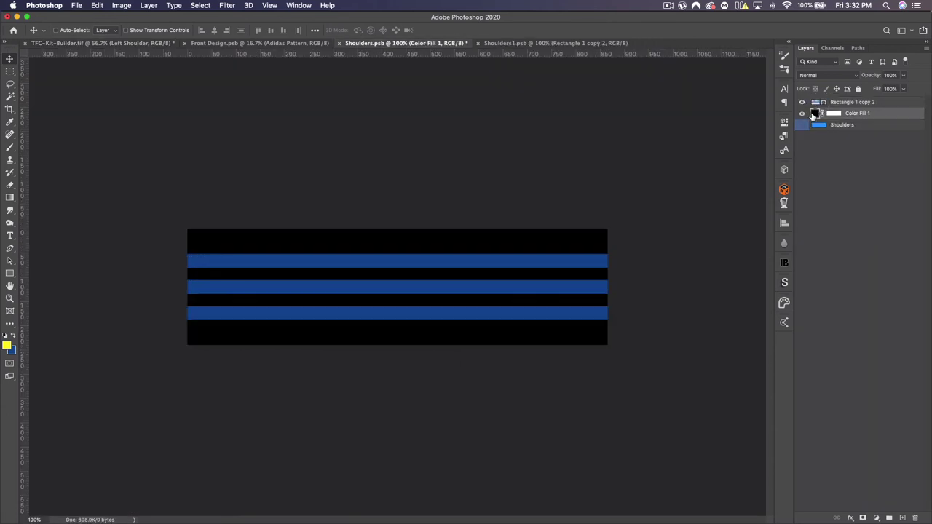
double_click(815, 114)
left_click(678, 233)
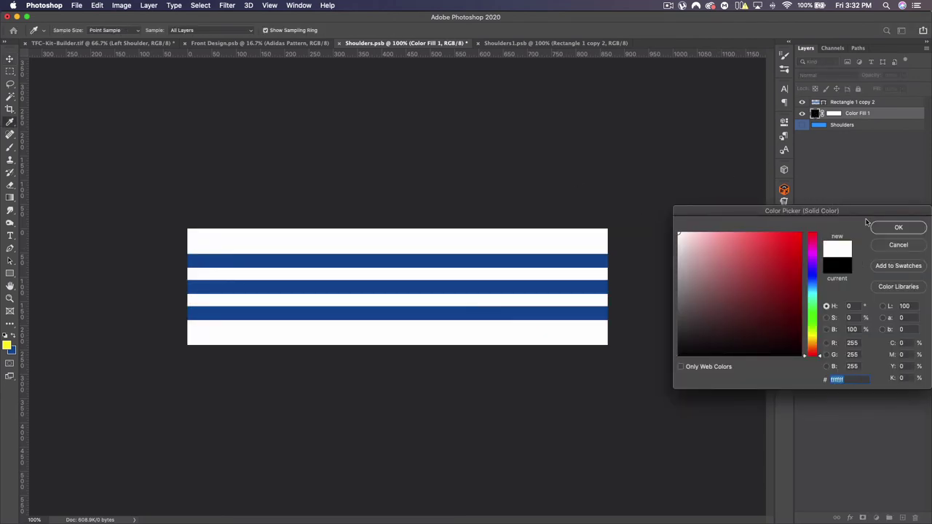
left_click(898, 227)
key("super+s")
left_click(61, 43)
key("v")
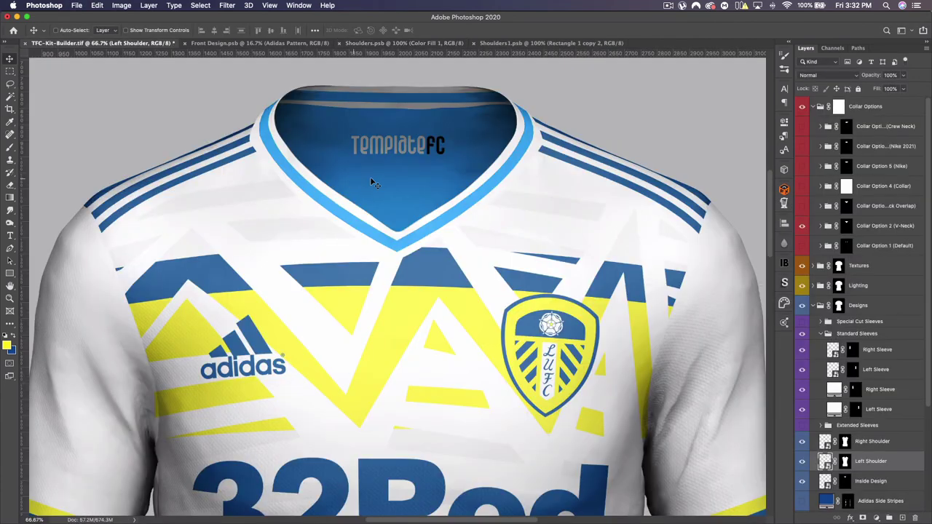
key("super+0")
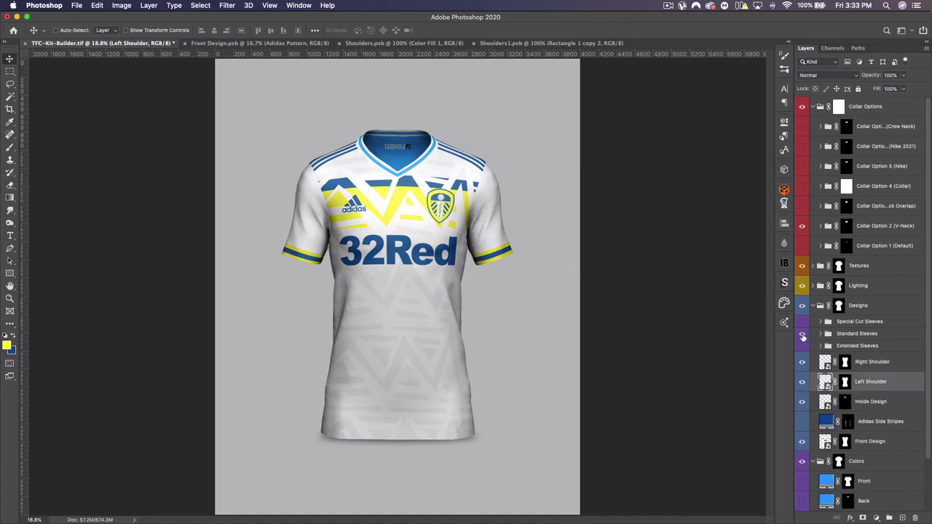
Replace the Standard Sleeves group with Special Cut Sleeves and recolour its Right Sleeve and Left Sleeve fills white ffffff.
left_click(802, 335)
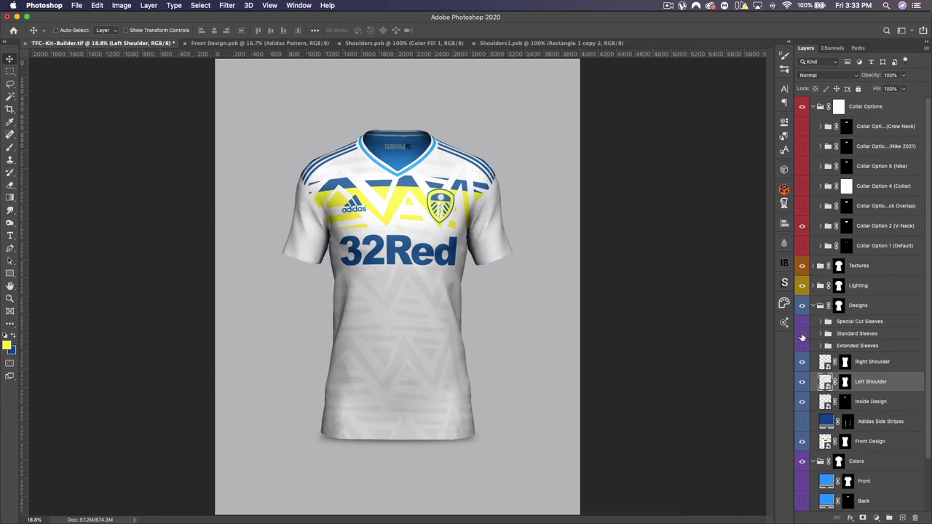
left_click(801, 321)
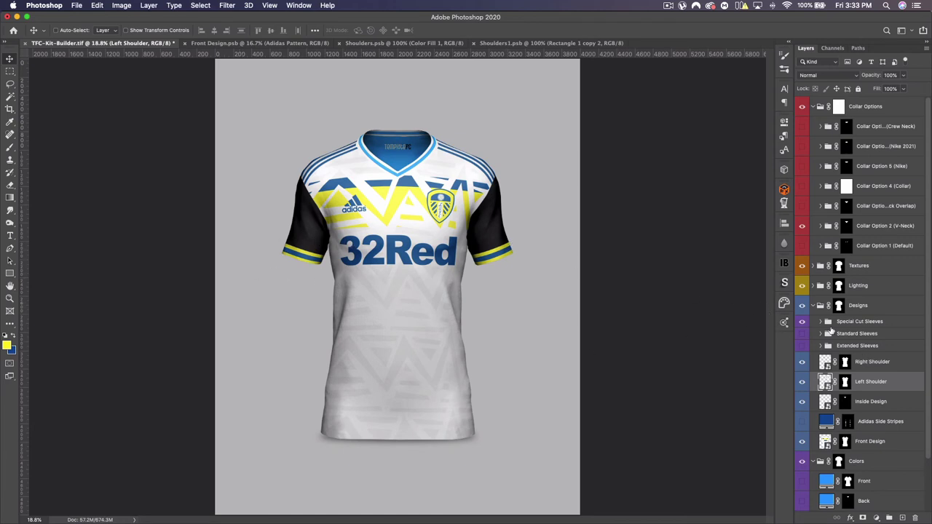
left_click(820, 321)
double_click(836, 377)
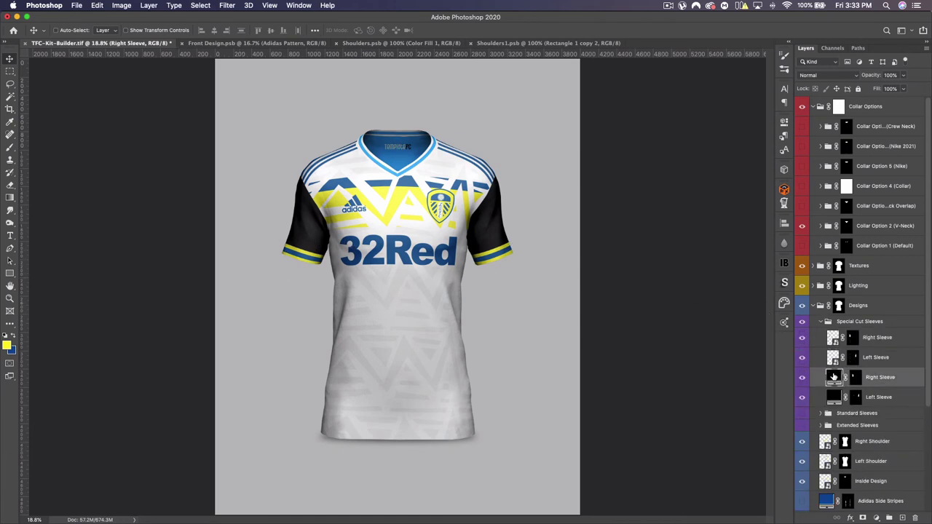
left_click_drag(710, 276, 677, 231)
left_click(898, 227)
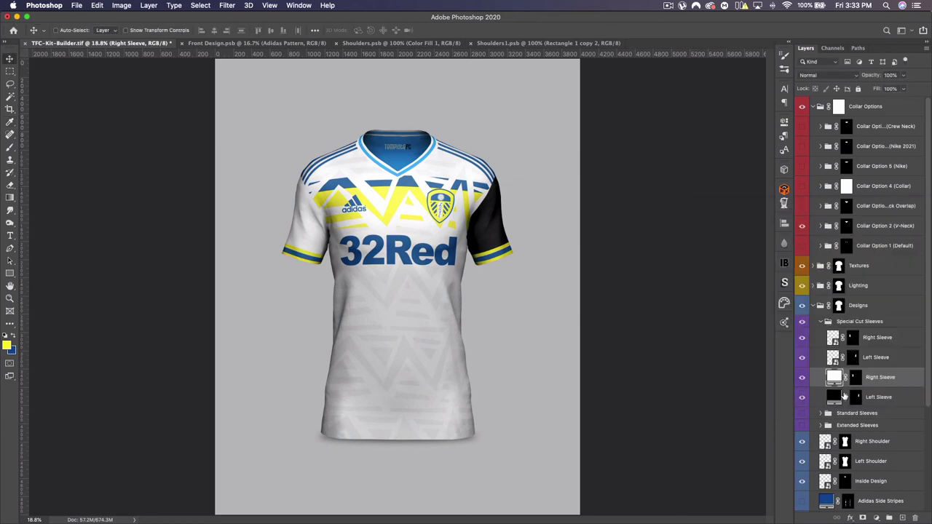
double_click(836, 397)
left_click_drag(728, 262, 610, 160)
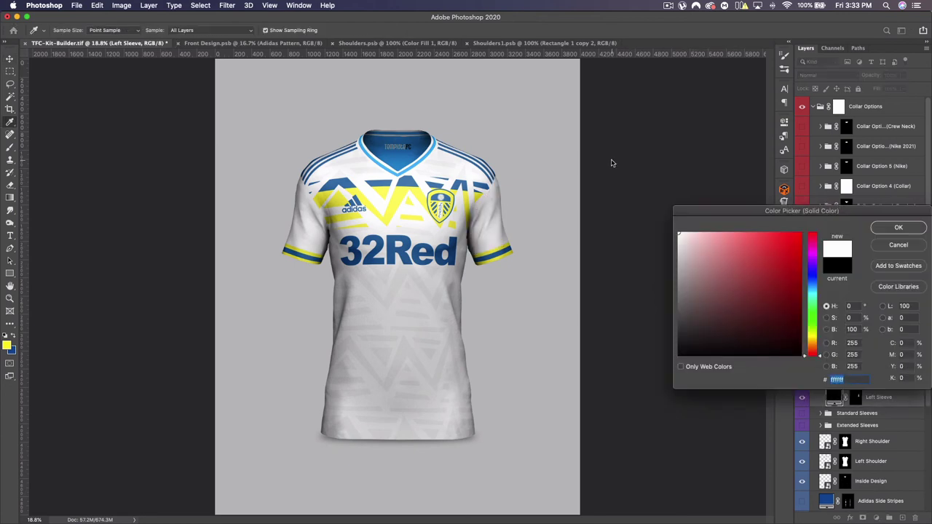
left_click(895, 226)
Compare the shirt with the Special Cut Sleeves hidden and shown, leave them visible, and close both shoulder documents.
left_click(825, 322)
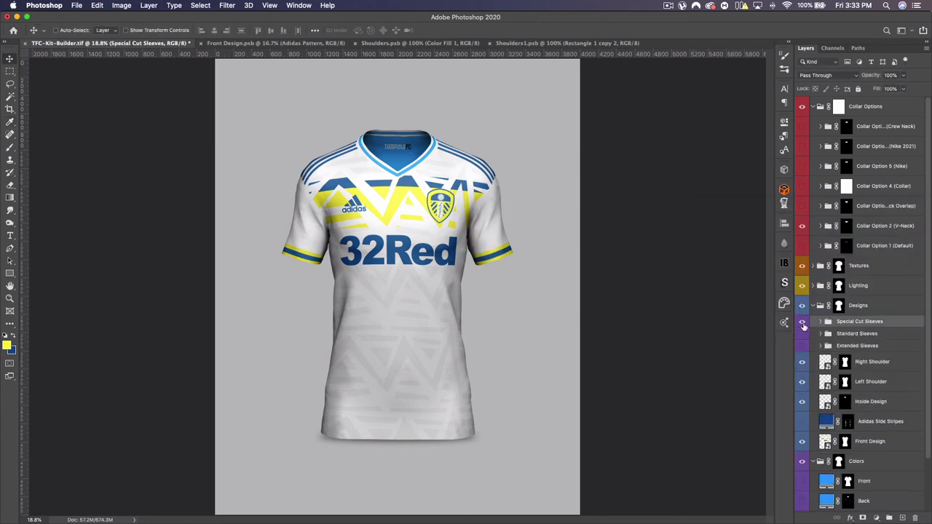
left_click(802, 323)
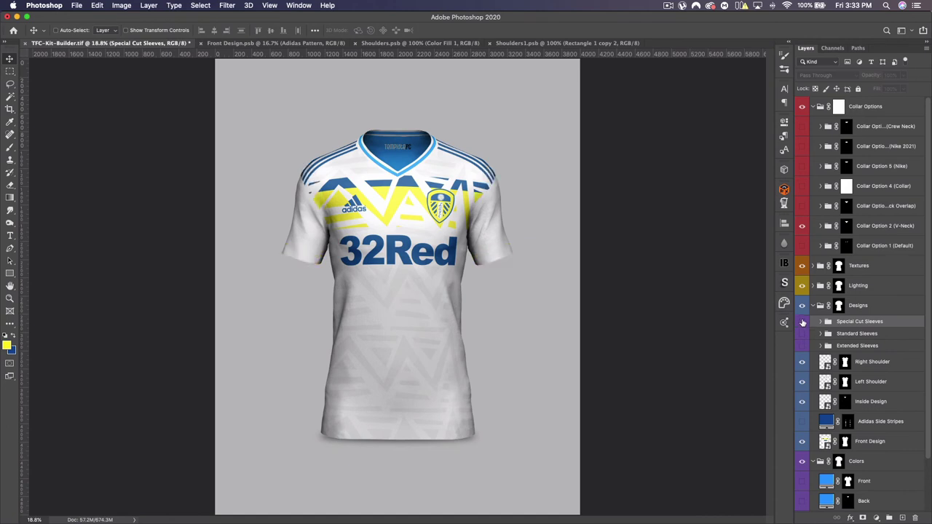
left_click(802, 334)
left_click(802, 322)
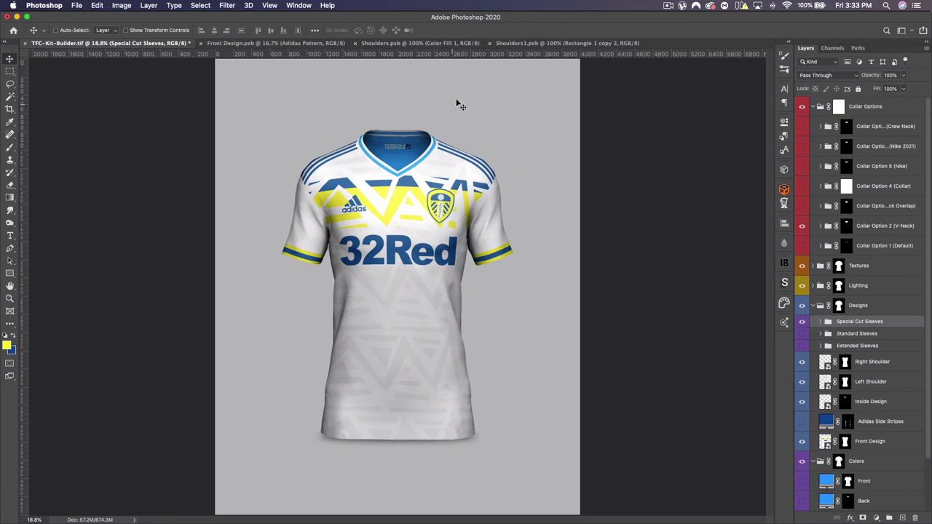
left_click(489, 43)
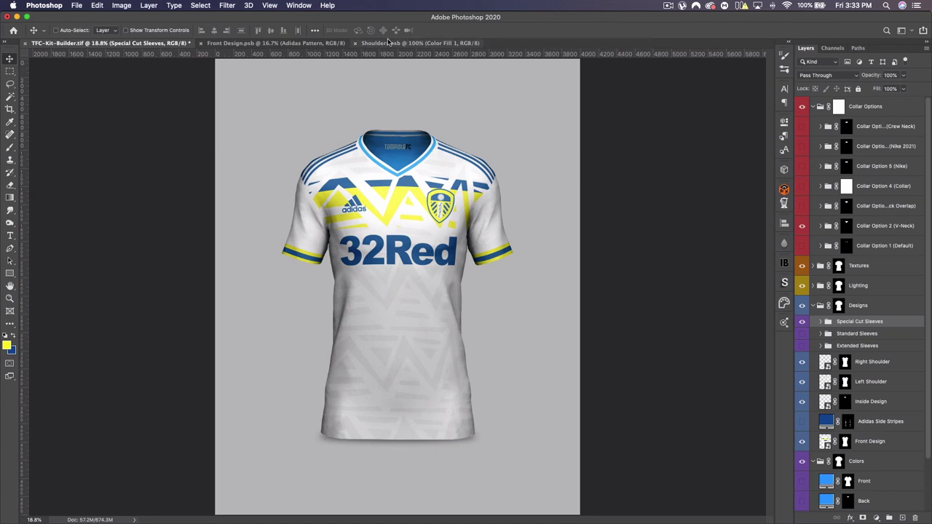
left_click(354, 44)
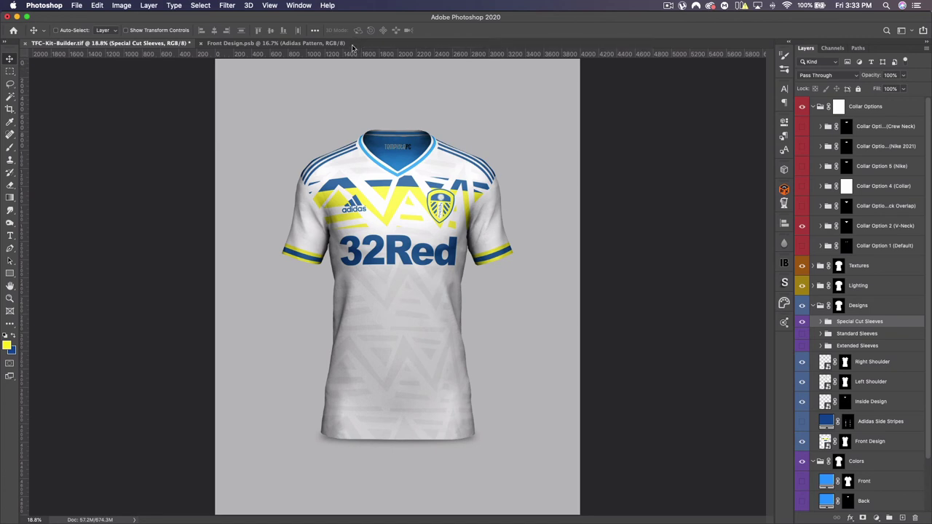
Expand the Collar Option 2 (V-Neck) group and its nested group, then collapse and hide the collar's Designs group.
left_click(824, 227)
left_click(821, 226)
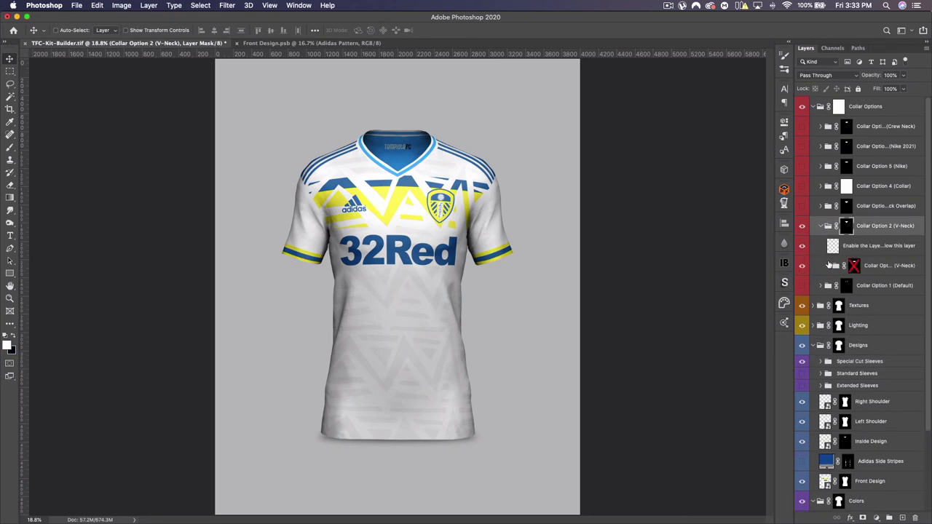
left_click(830, 265)
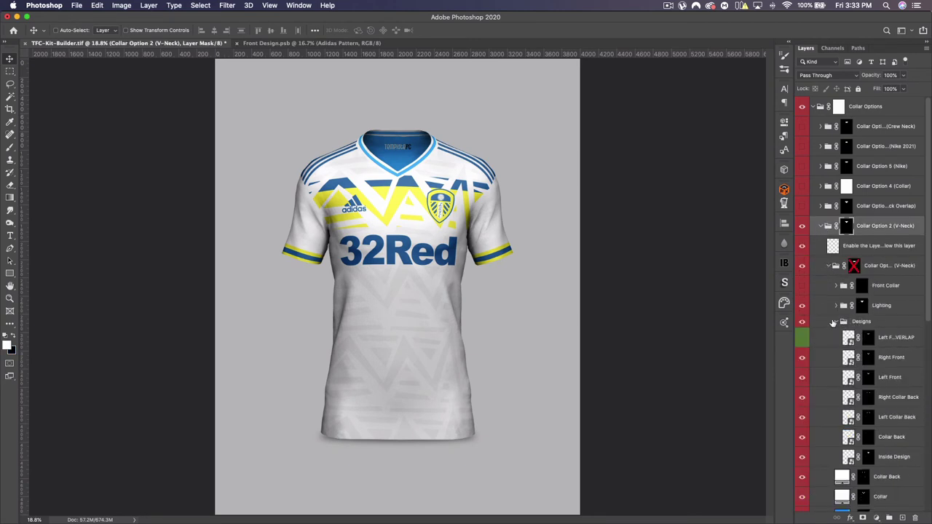
left_click(836, 322)
left_click(802, 322)
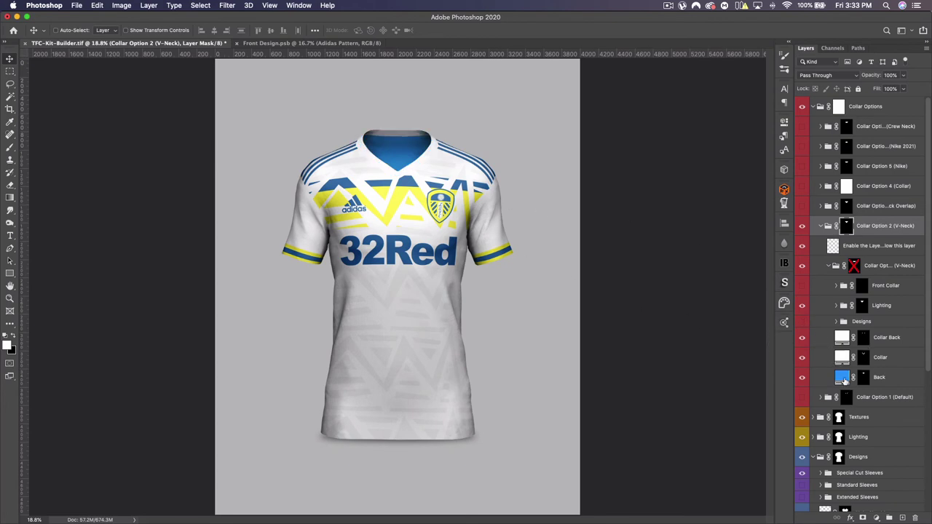
Recolour the V-neck's Back fill to white ffffff and its Collar fill to blue 004d97.
double_click(842, 378)
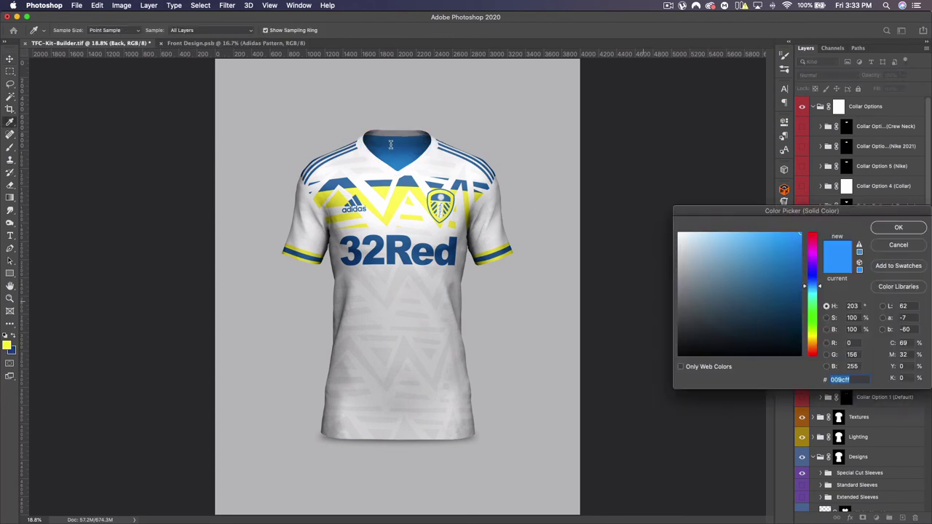
left_click_drag(760, 276, 678, 233)
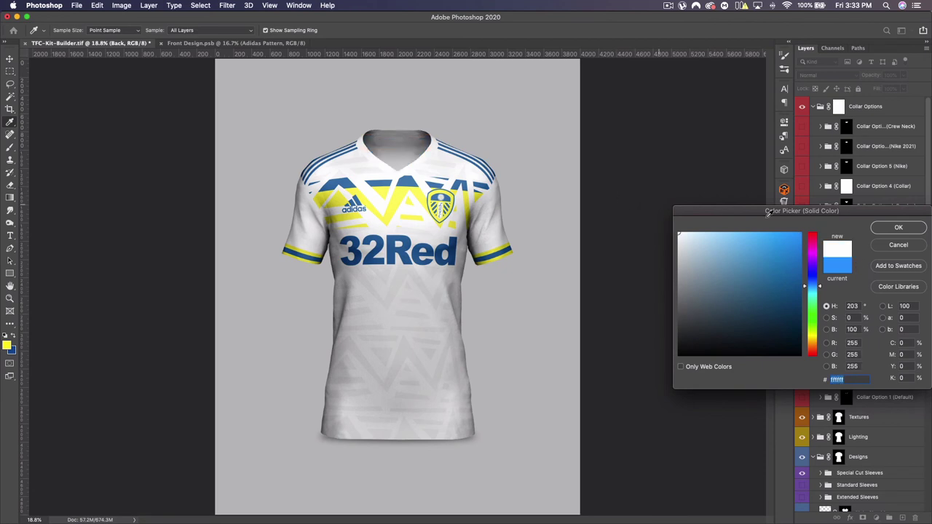
left_click(899, 228)
double_click(837, 356)
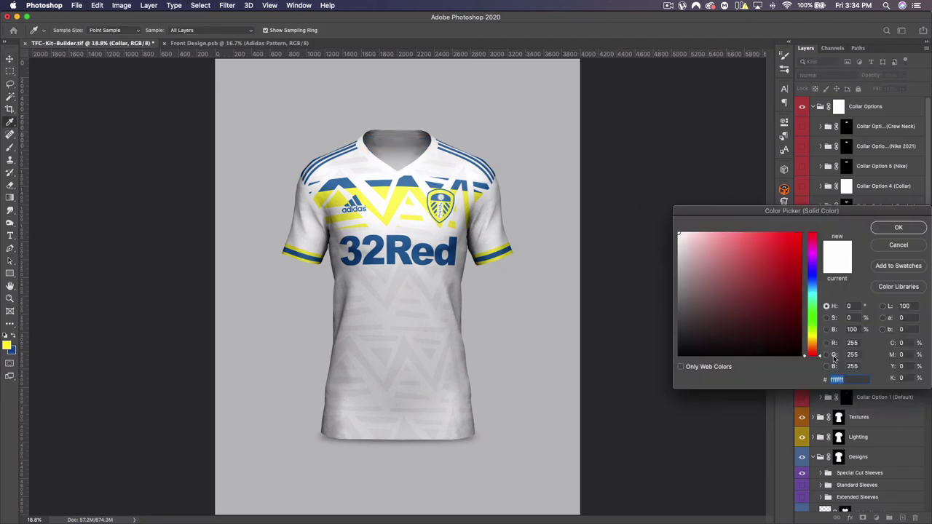
left_click(13, 351)
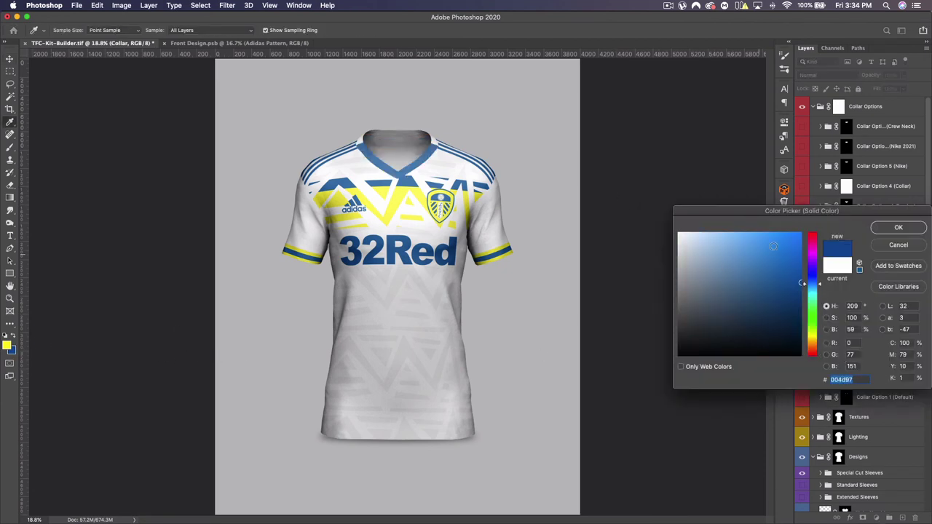
left_click(882, 229)
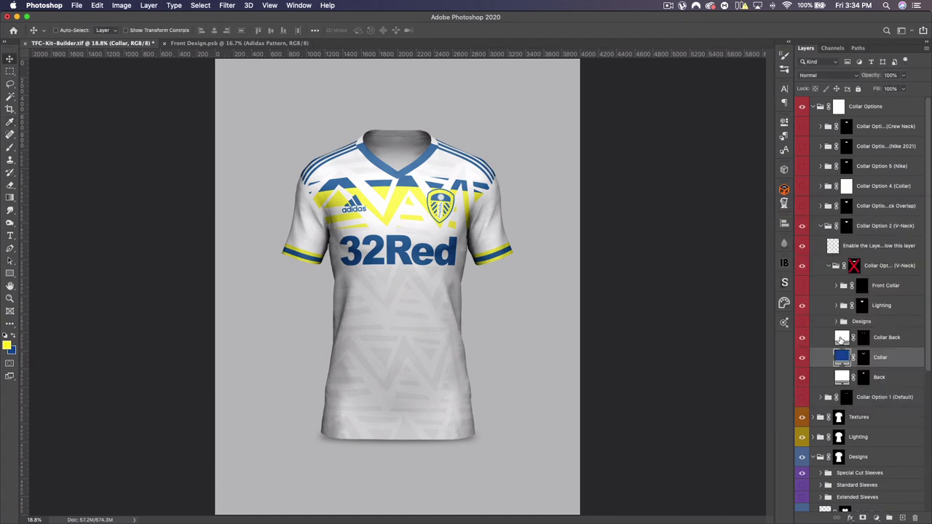
Try yellow on the V-neck's Collar Back fill, cancel it, and hide the Collar Back fill layer.
double_click(840, 341)
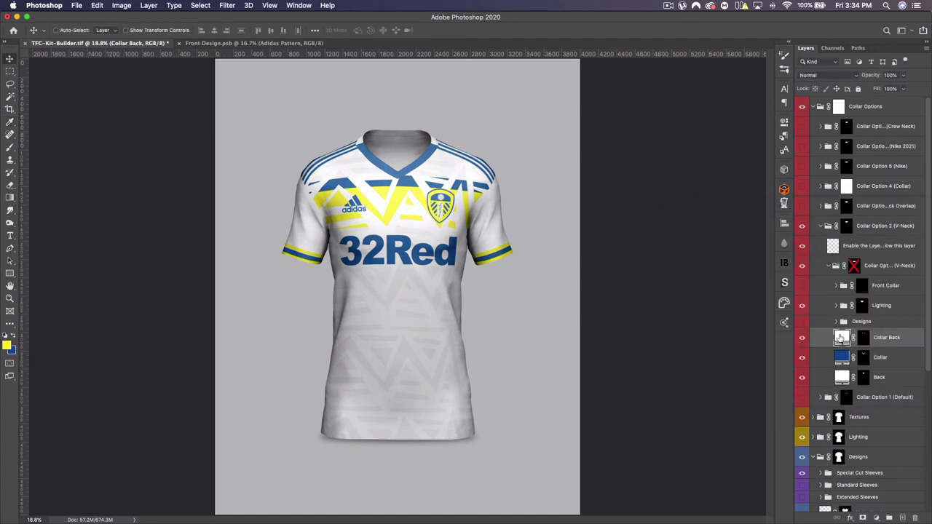
left_click(7, 346)
left_click(891, 248)
left_click(801, 337)
key("v")
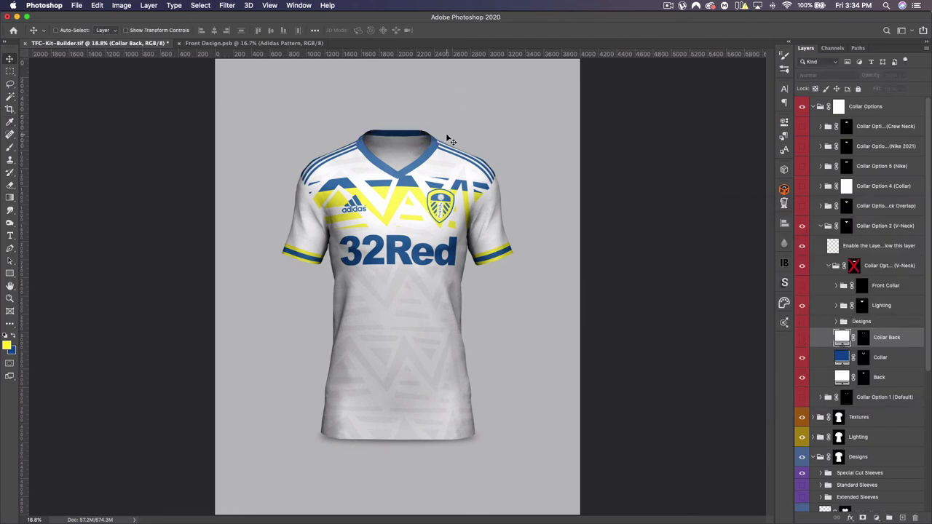
Enable the layer mask on the nested V-Neck collar group, then show and expand its Designs group.
right_click(849, 271)
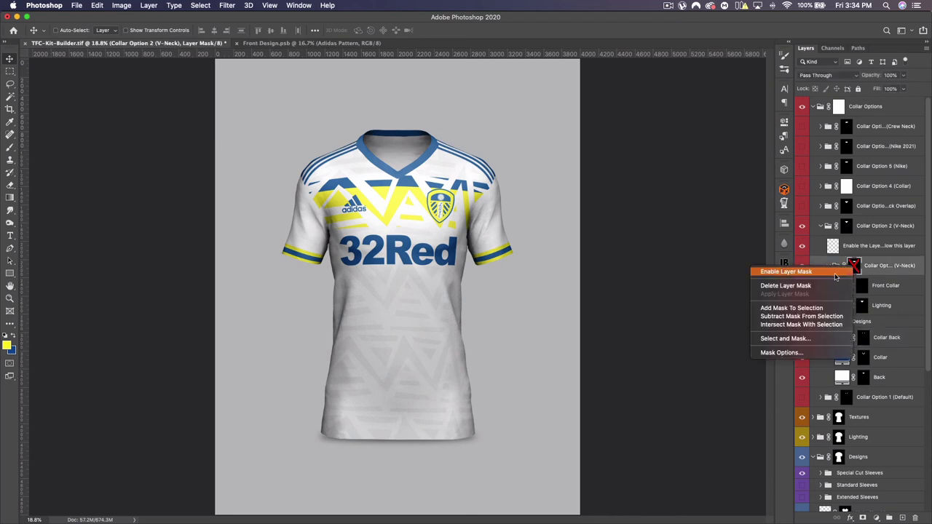
left_click(786, 272)
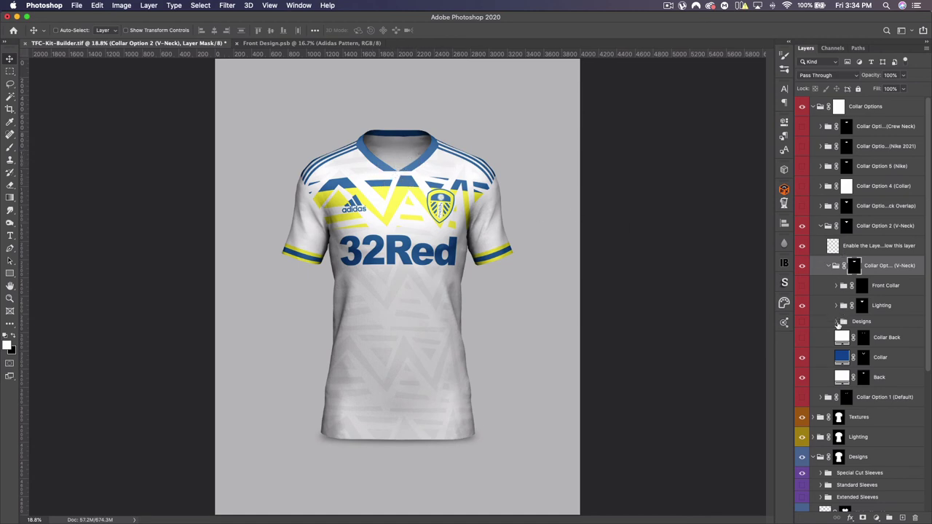
left_click(802, 285)
left_click(801, 285)
left_click(801, 321)
left_click(835, 321)
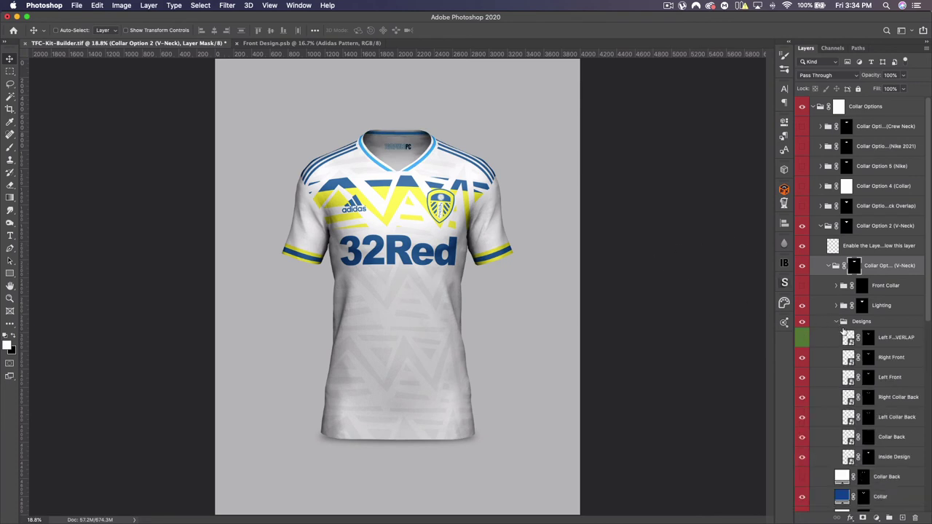
Open the contents of the Right Front, Left Front, Right Collar Back, Left Collar Back and Collar Back smart objects.
scroll(868, 360, "down", 1)
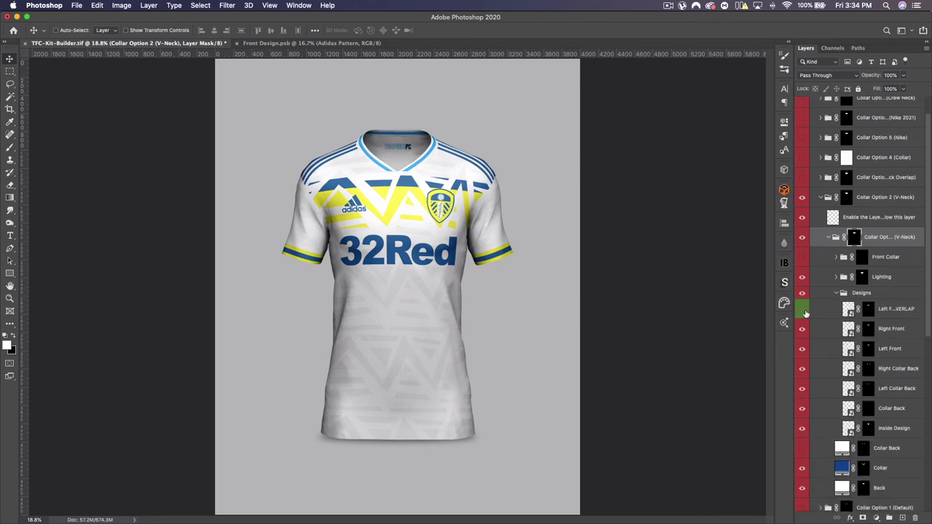
left_click(849, 329)
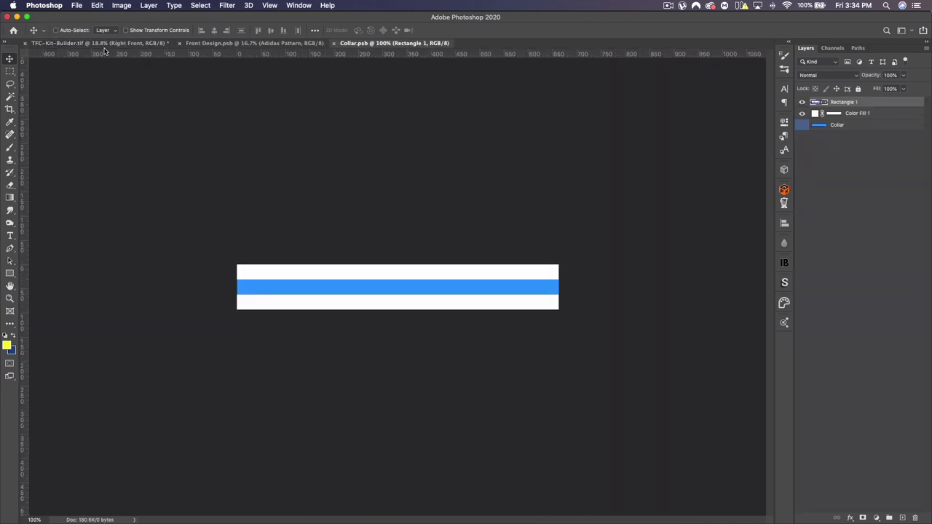
left_click(106, 44)
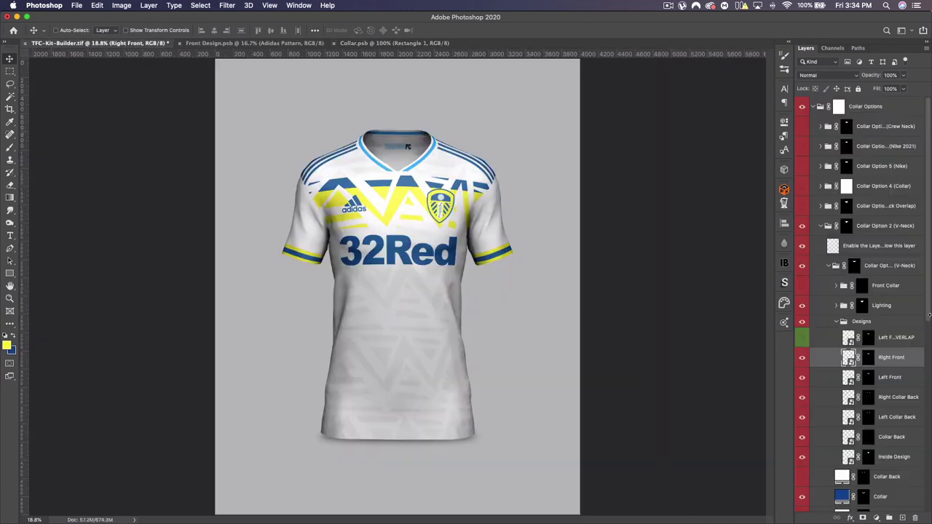
double_click(848, 378)
left_click(102, 43)
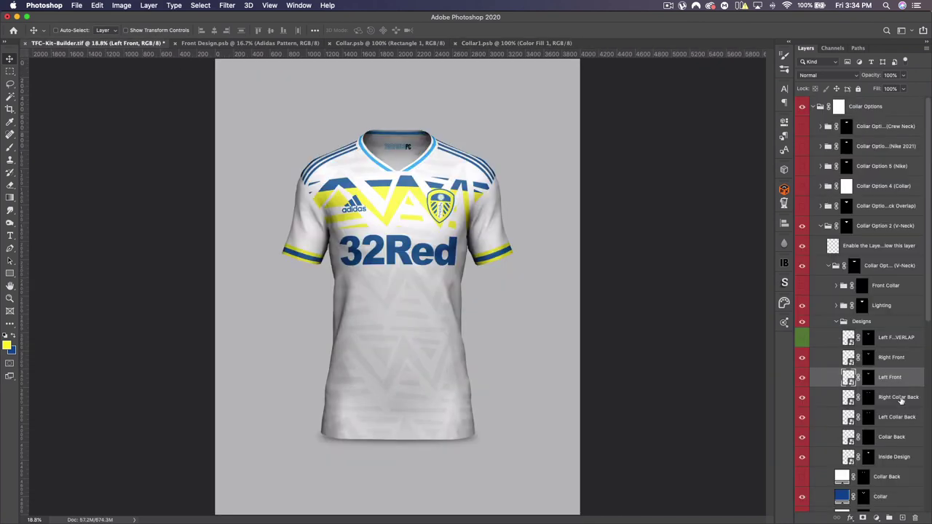
double_click(849, 401)
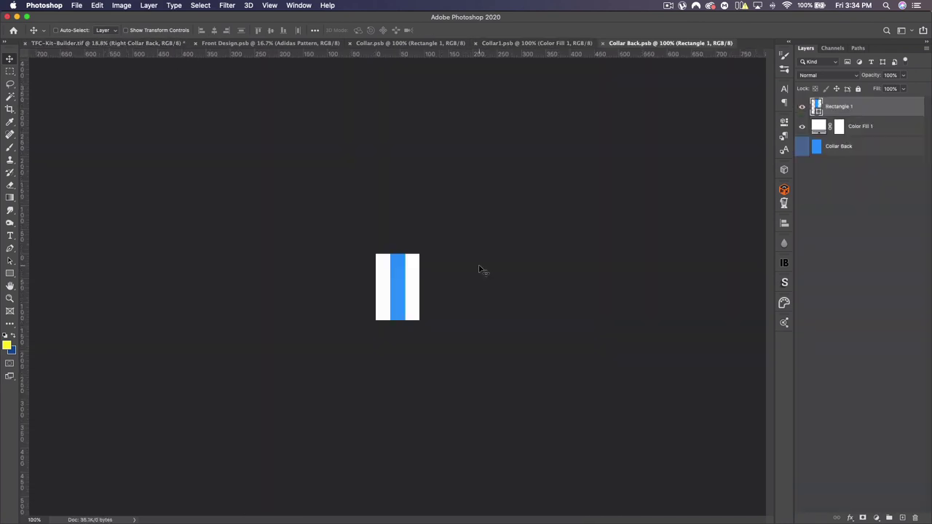
left_click(75, 43)
double_click(849, 418)
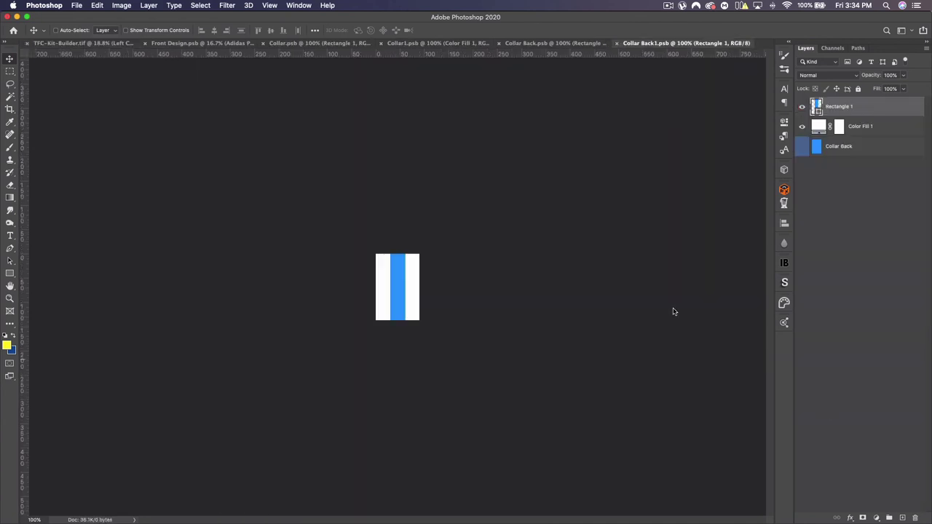
left_click(80, 43)
double_click(850, 441)
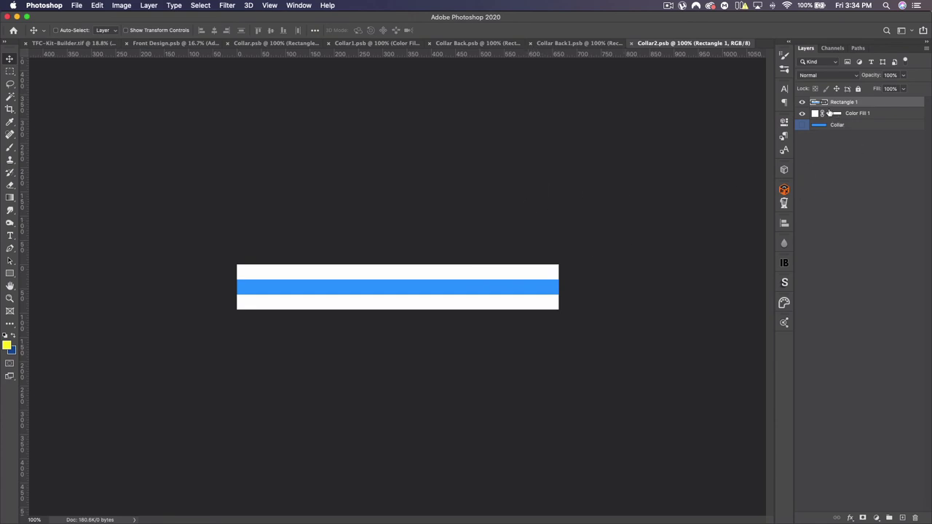
Scale the Rectangle 1 stripe in Collar2.psb to 150% height so that it fills the upper half of the collar strip.
left_click(802, 103)
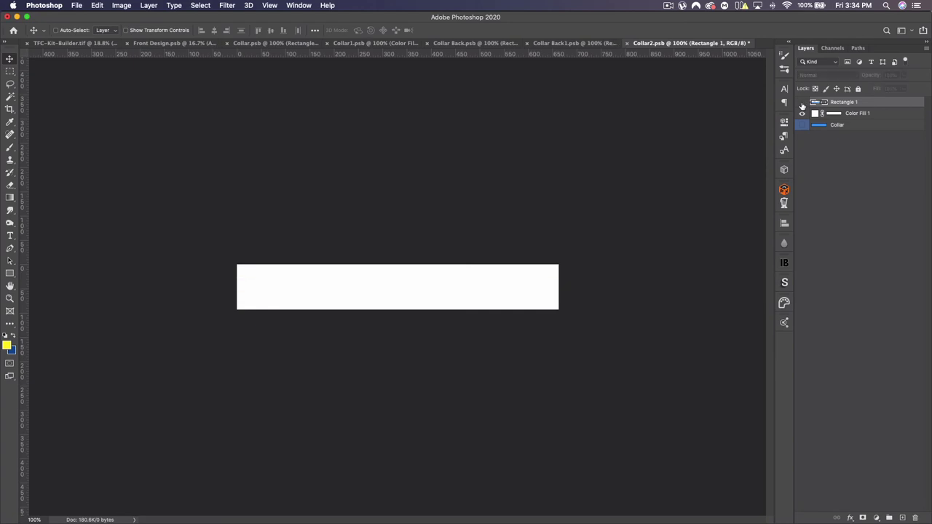
left_click(802, 102)
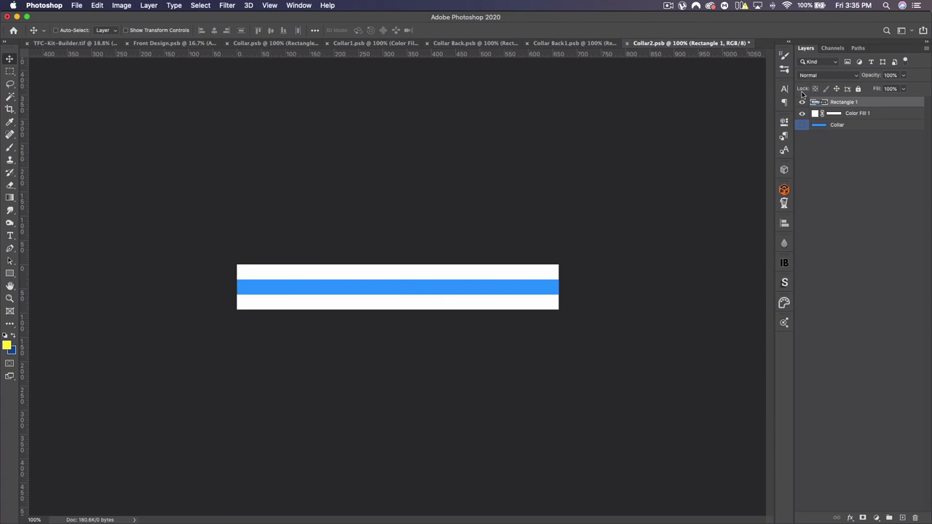
key("super")
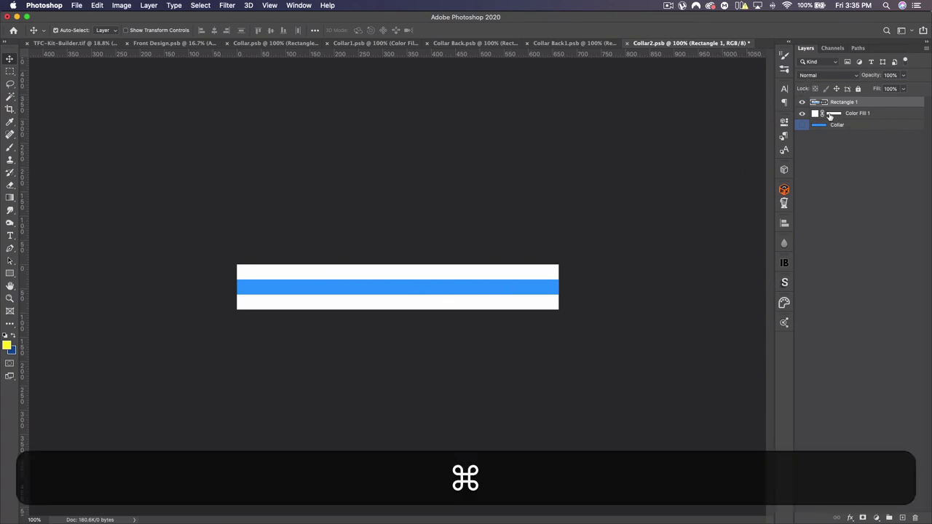
key("super+t")
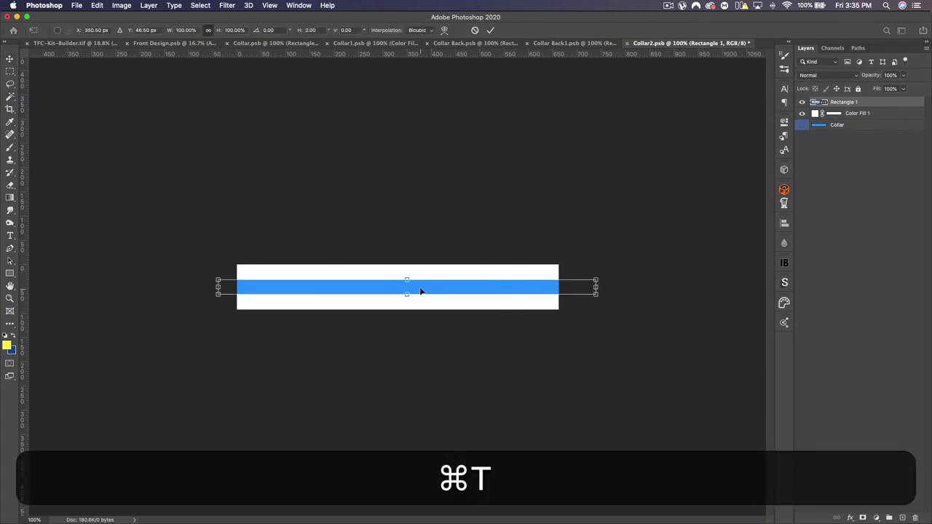
mouse_move(420, 291)
left_mouse_down()
mouse_move(422, 272)
mouse_move(409, 289)
left_mouse_up()
key("shift")
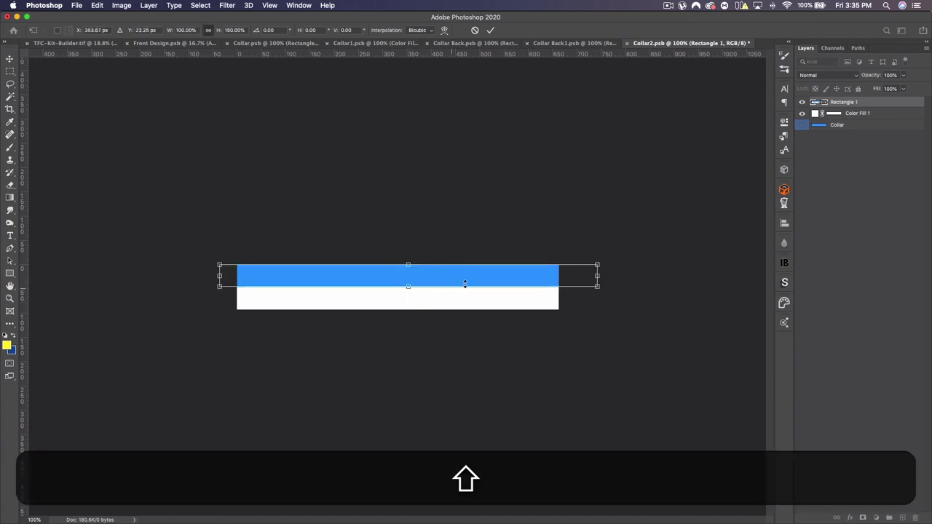
key("Return")
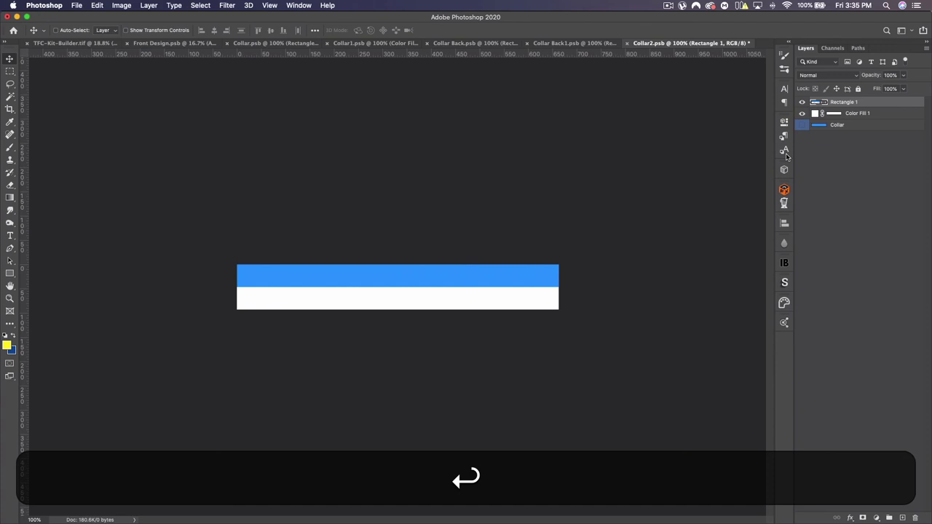
Recolour Rectangle 1 to yellow fff223 and Color Fill 1 to blue 004d97 in Collar2.psb, and save the document.
double_click(816, 103)
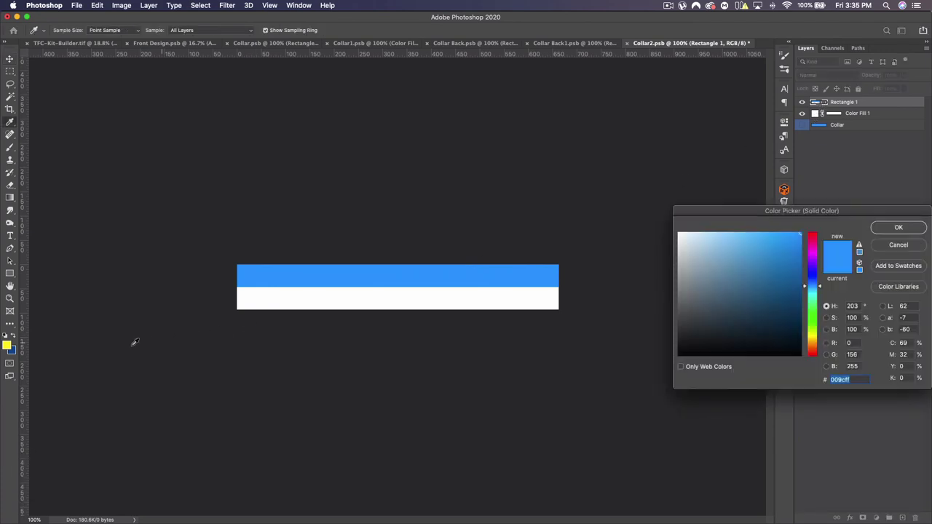
left_click(9, 345)
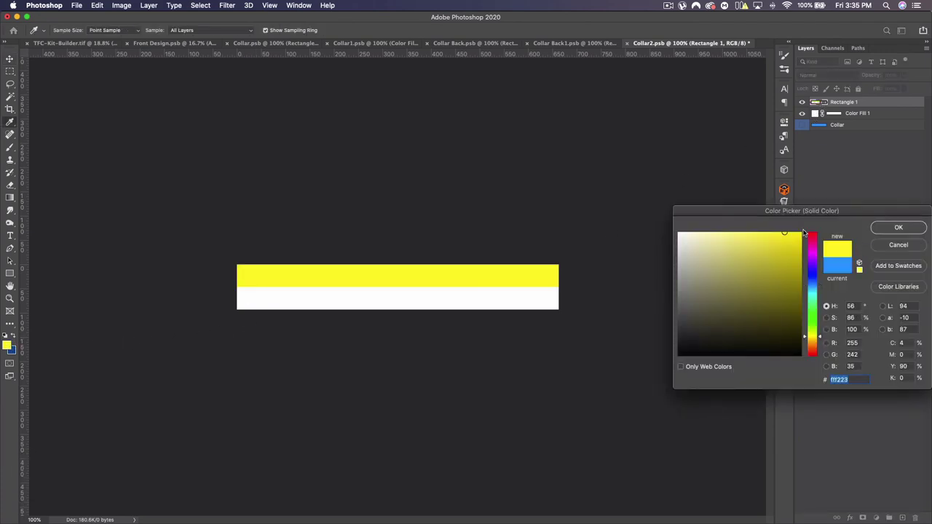
left_click(898, 229)
double_click(815, 115)
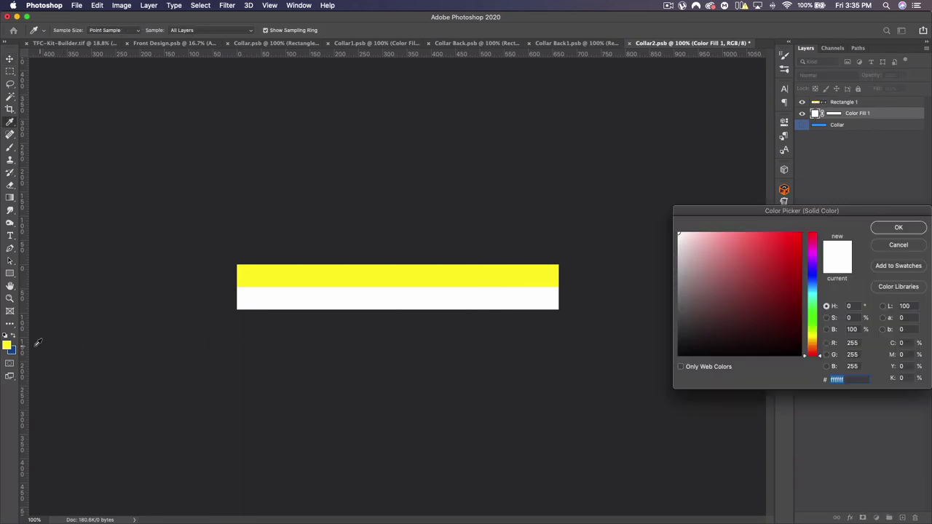
left_click(12, 350)
left_click(898, 227)
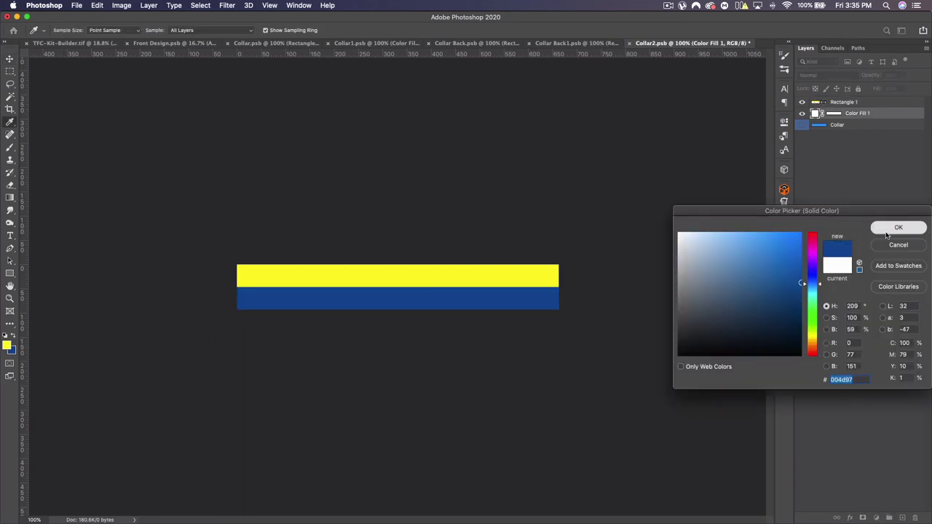
key("super+s")
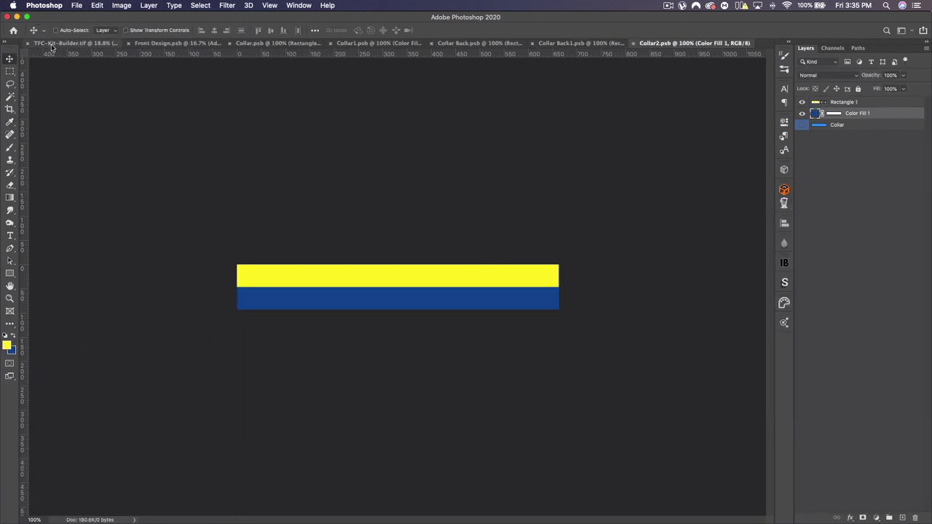
Check the back collar on the shirt mock-up, then move the yellow stripe in Collar2.psb to the lower half and save.
left_click(73, 43)
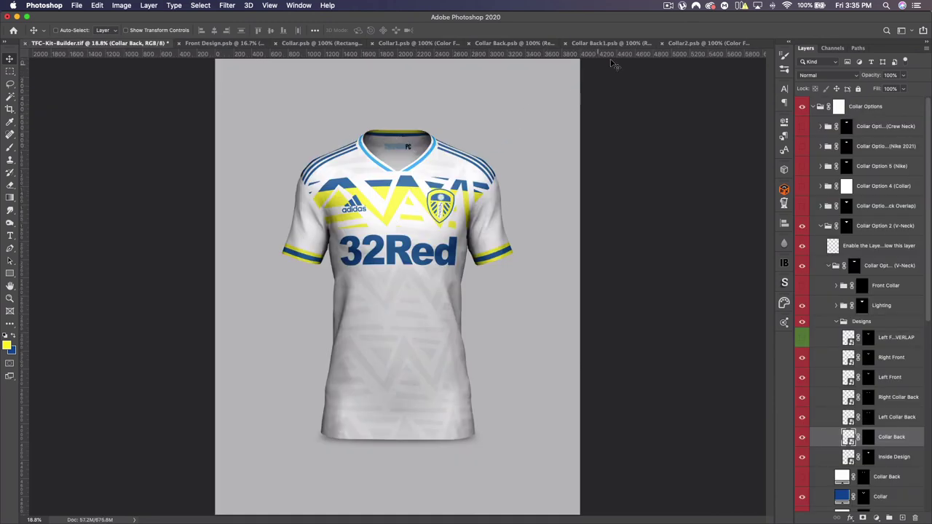
left_click(710, 43)
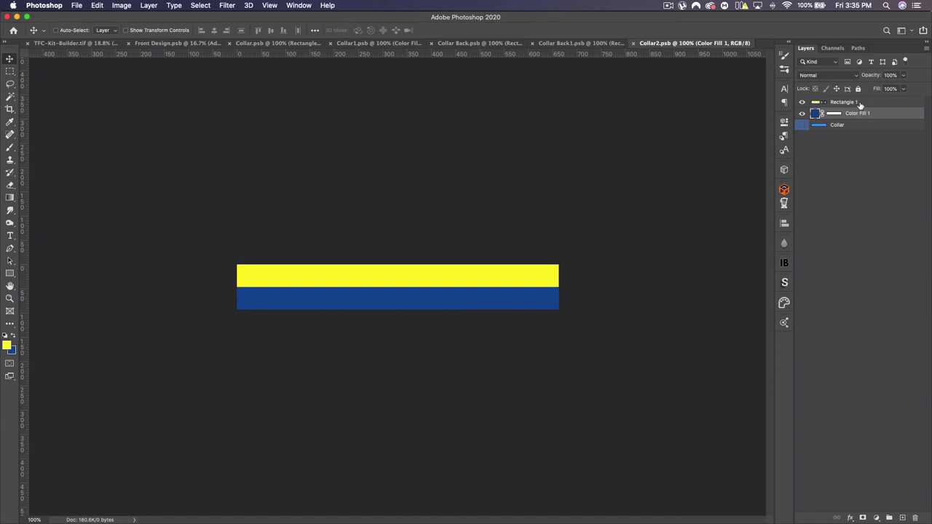
left_click(851, 102)
left_click_drag(432, 277, 435, 298)
key("shift+super+s")
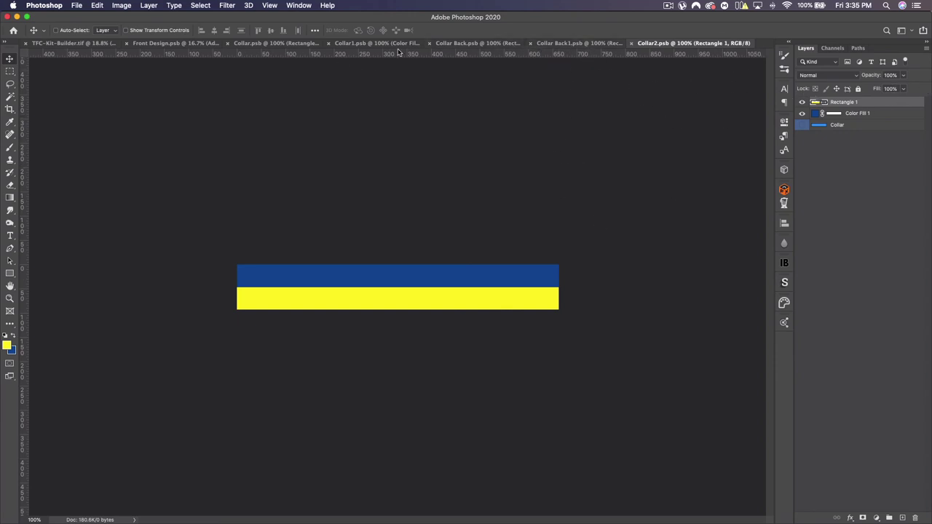
Copy the yellow Rectangle 1 stripe into Collar1.psb, delete the light blue stripe, and place the yellow one in the lower half.
left_click_drag(451, 289, 357, 43)
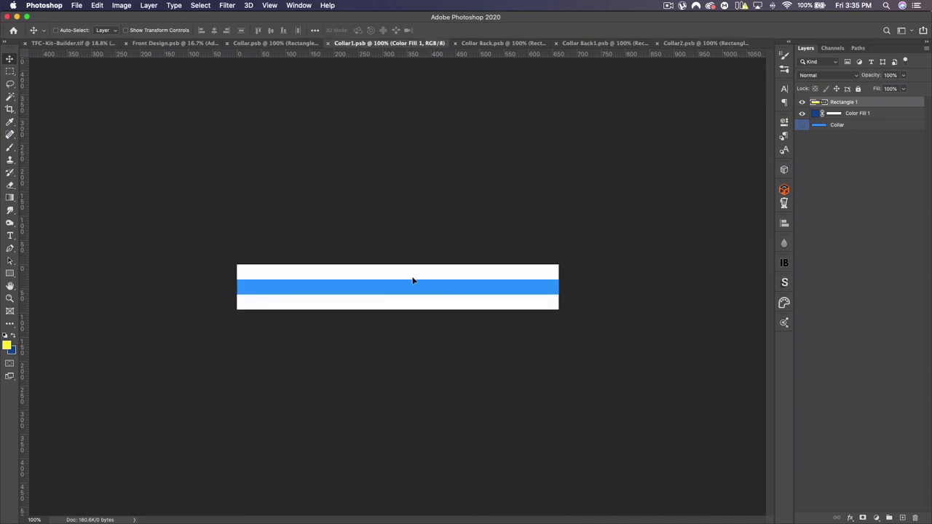
left_click_drag(412, 280, 413, 281)
left_click(860, 104)
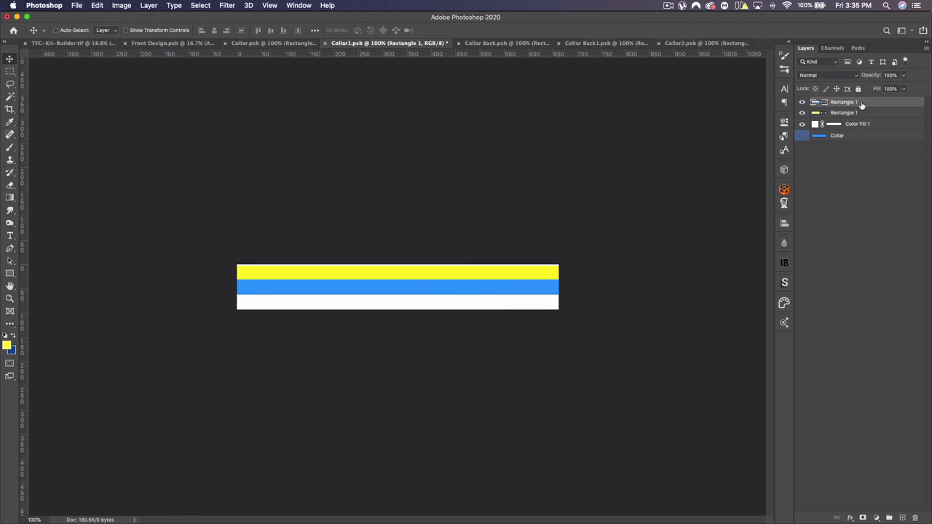
key("BackSpace")
left_click_drag(461, 272, 460, 292)
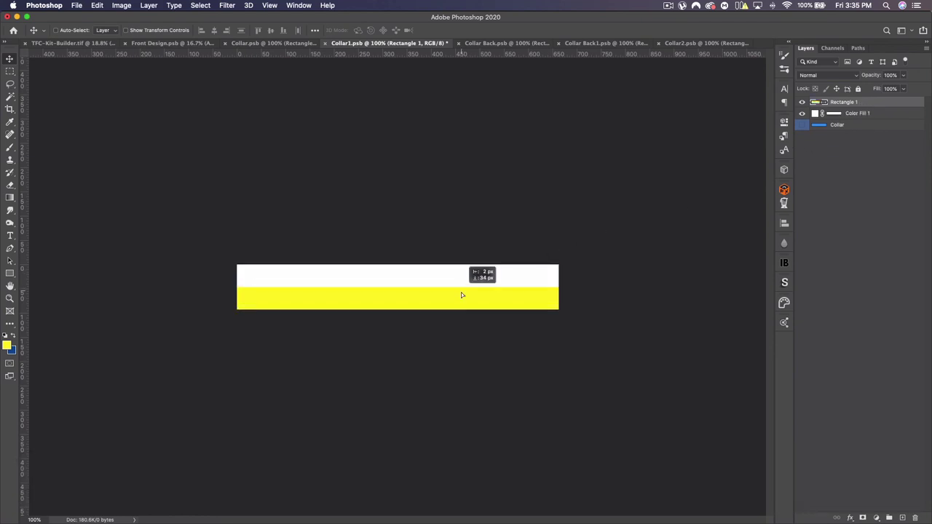
Recolour Color Fill 1 in Collar1.psb to blue 004d97 and save the document.
double_click(814, 113)
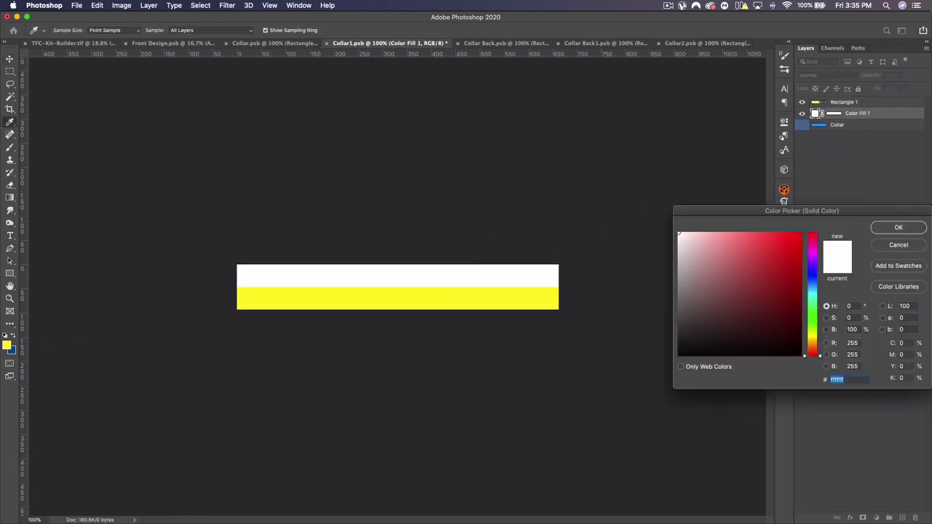
type("004d97")
left_click(898, 228)
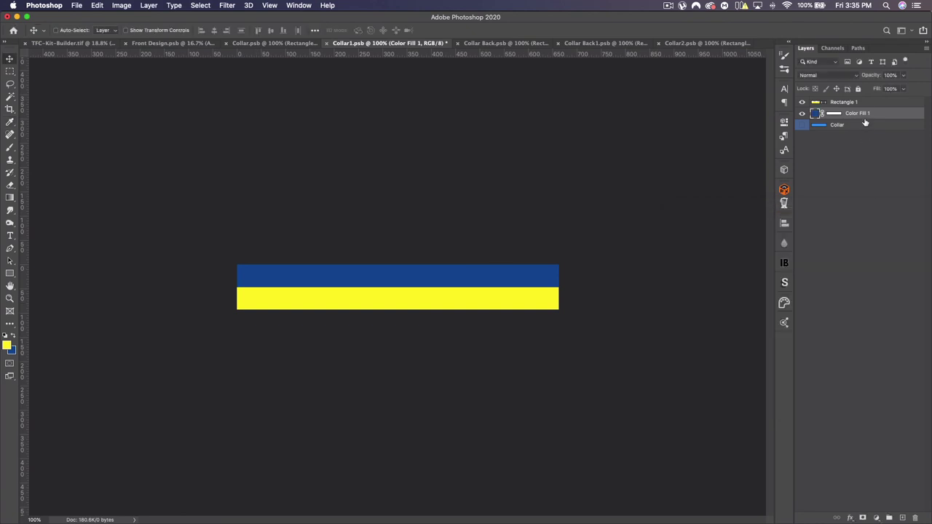
left_click(865, 103)
key("super+s")
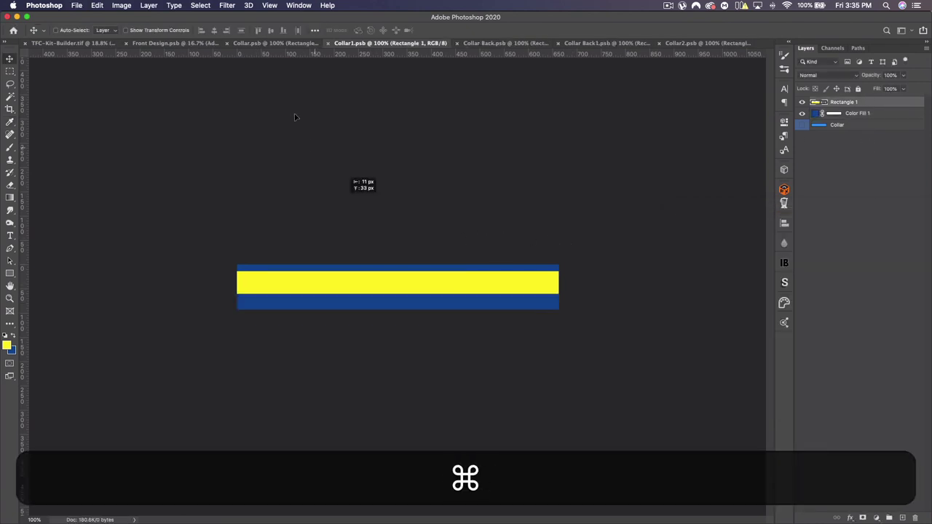
In Collar.psb, place the yellow stripe in the lower half, hide the light blue stripe, recolour Color Fill 1 to 004d97, and save.
left_click(259, 44)
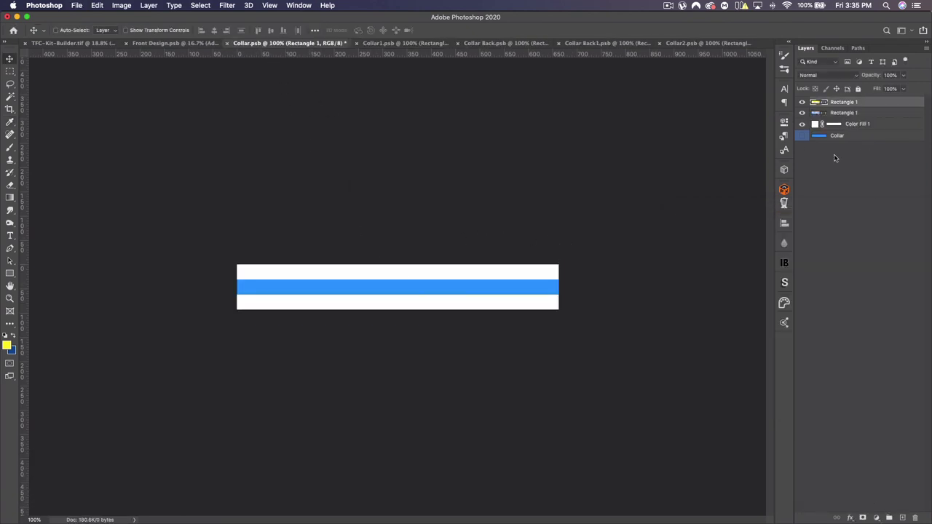
left_click_drag(472, 285, 471, 299)
double_click(815, 126)
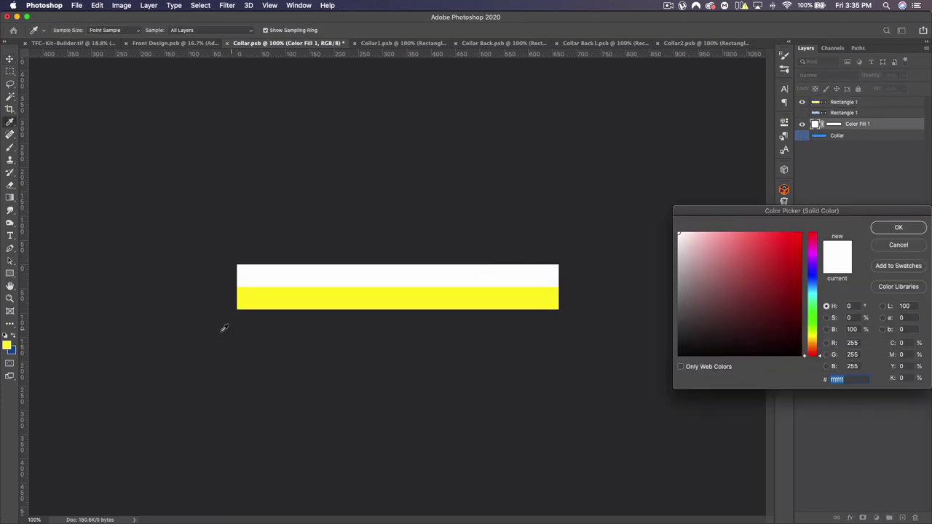
key("super+v")
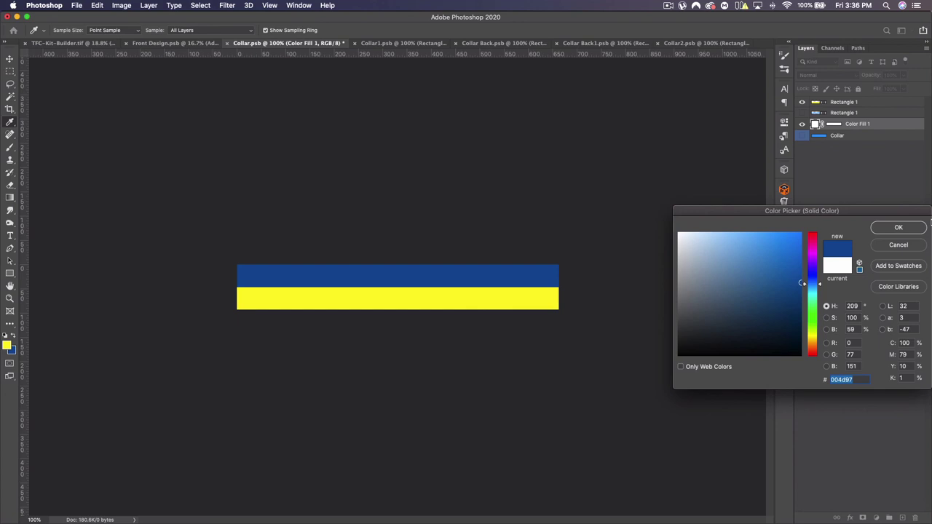
left_click(898, 228)
key("super+s")
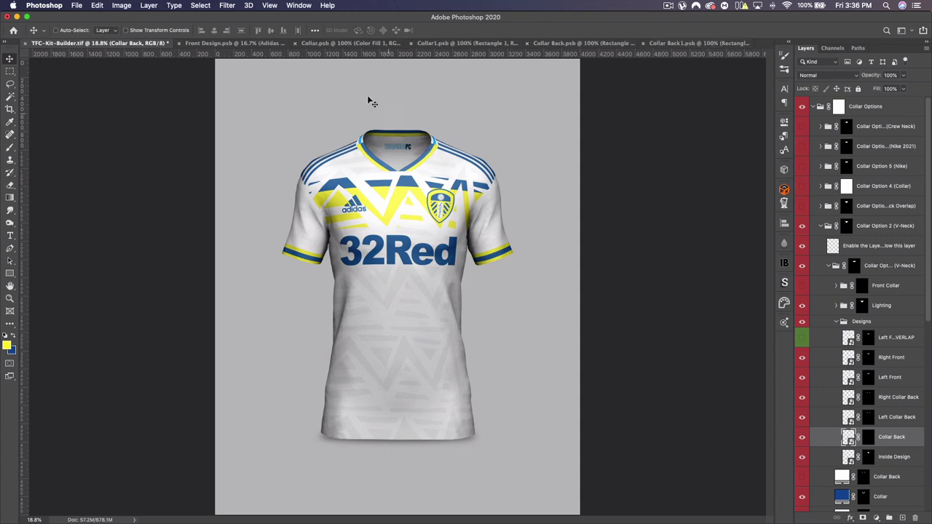
Close Collar.psb and look over the stripe layout in Collar Back.psb.
left_click(295, 45)
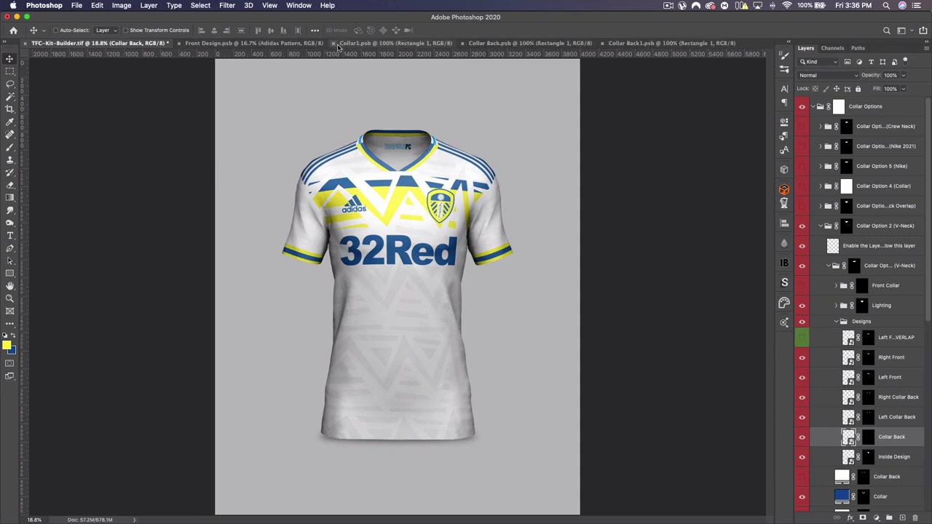
left_click(387, 44)
left_click(531, 43)
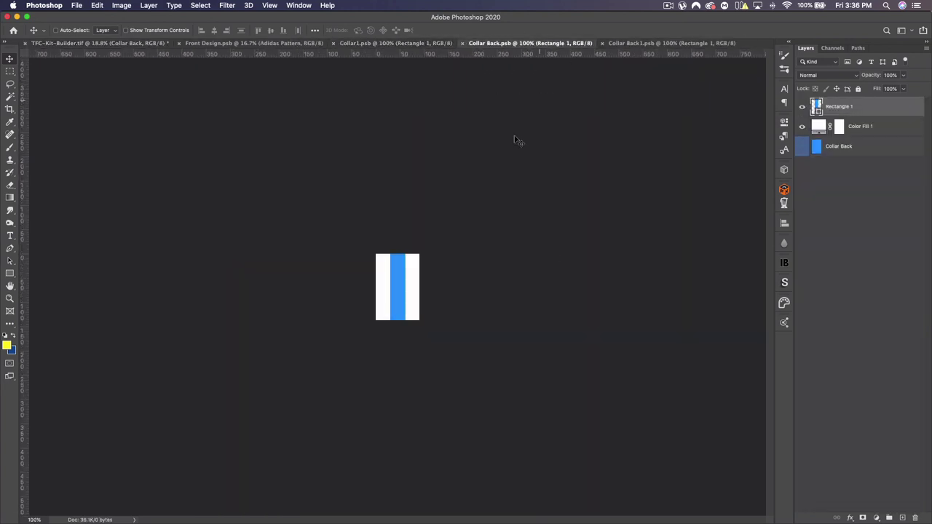
left_click(634, 44)
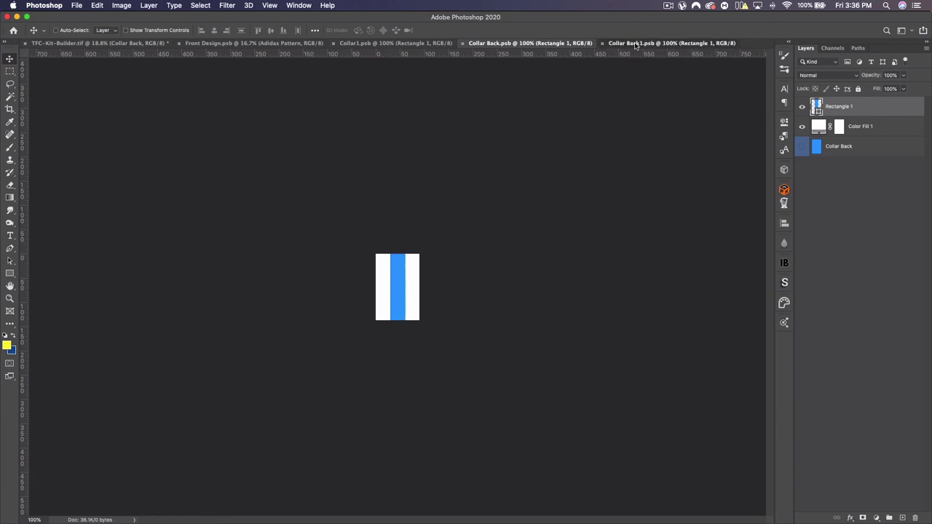
Copy the yellow stripe from Collar1.psb into Collar Back.psb, rotate it 90 degrees, and align it to fill the left half.
left_click(380, 44)
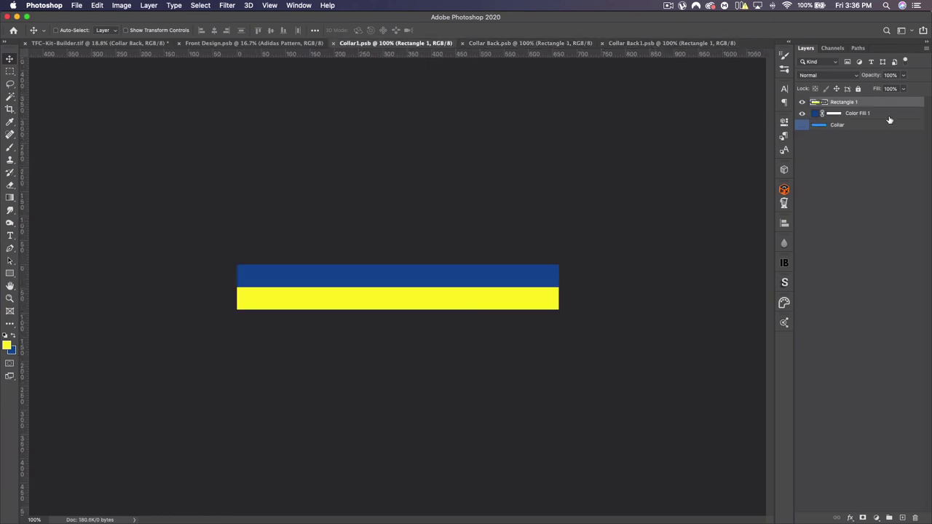
left_click(504, 43)
key("super+v")
key("super+t")
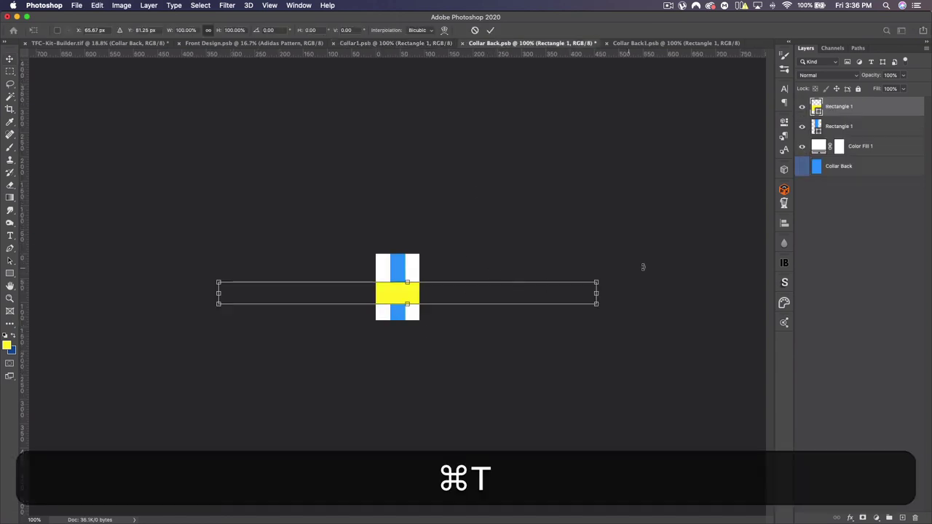
left_click_drag(639, 298, 429, 426)
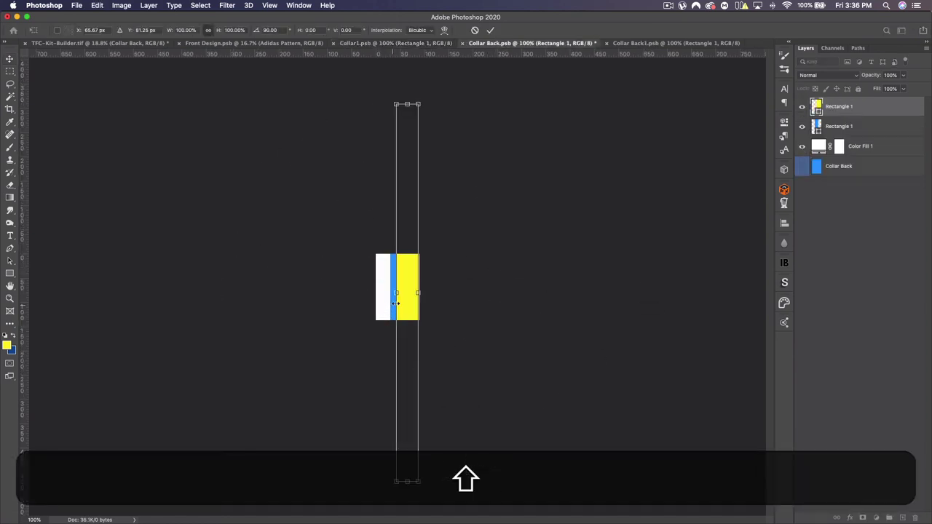
left_click_drag(396, 303, 382, 304)
key("Return")
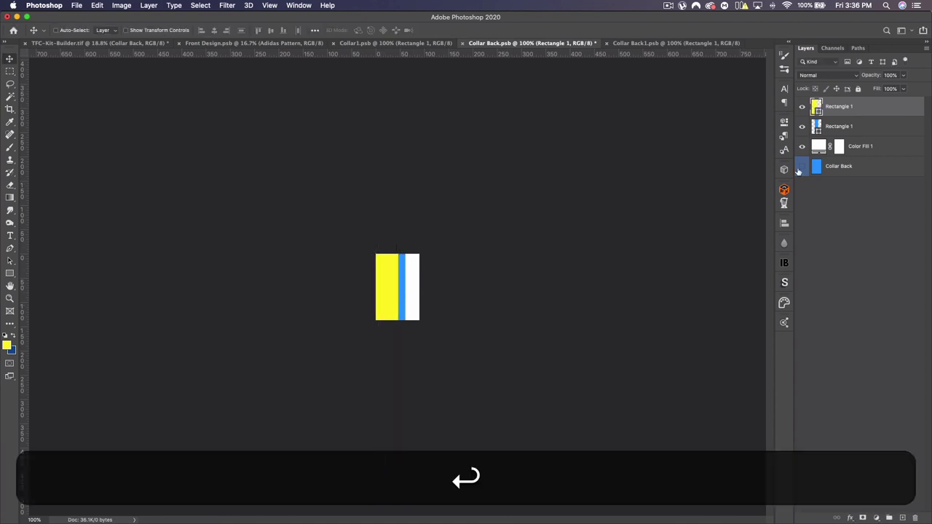
Hide the light blue stripe in Collar Back.psb, recolour Color Fill 1 to blue 004d97, and save the document.
left_click(801, 126)
double_click(814, 147)
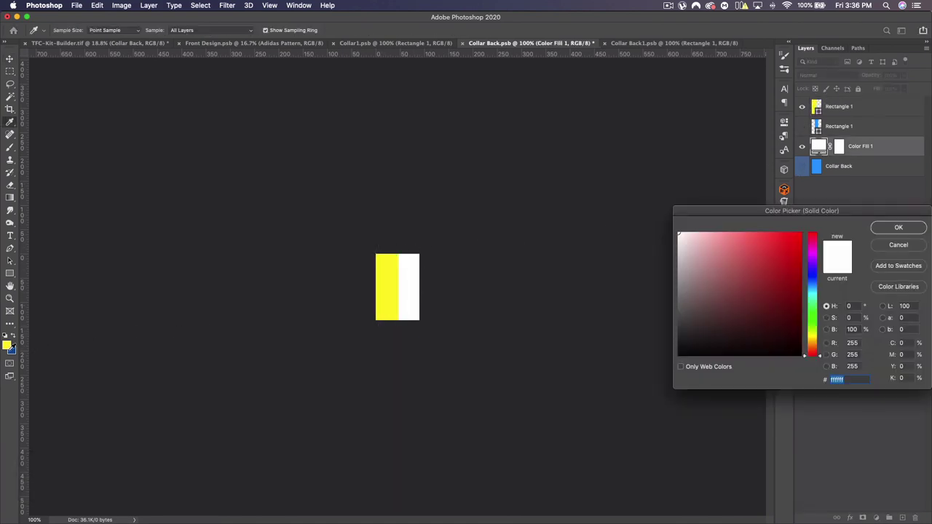
type("004d97")
left_click(896, 228)
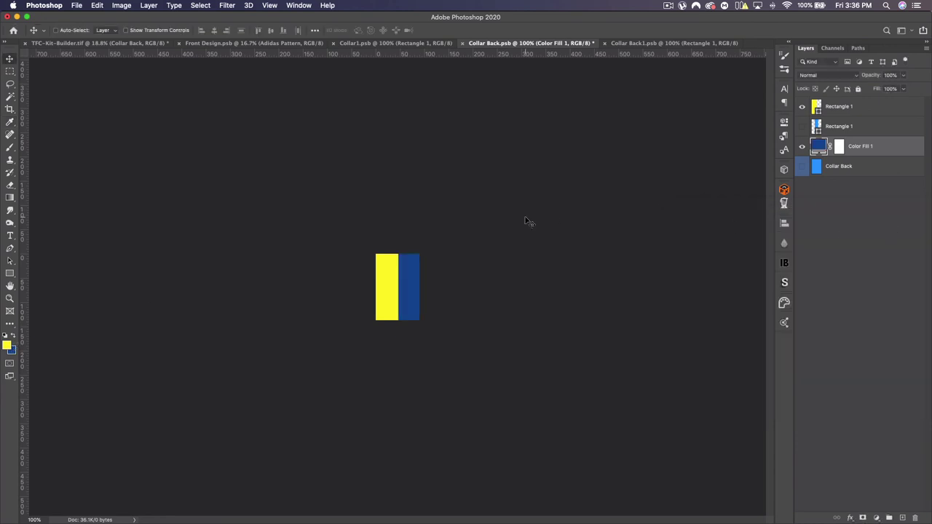
key("super+s")
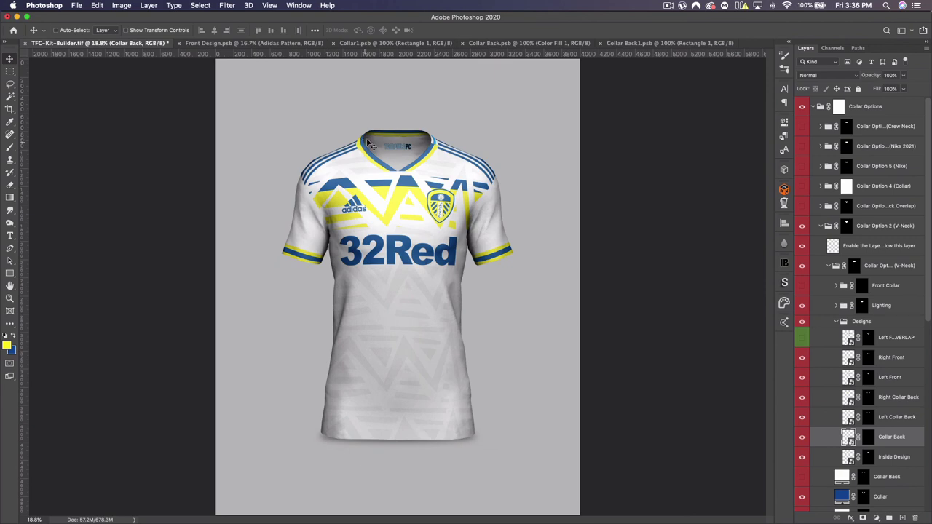
In Collar Back1.psb, hide the light blue Rectangle 1 stripe and recolour Color Fill 1 with the dark blue background colour.
left_click(502, 44)
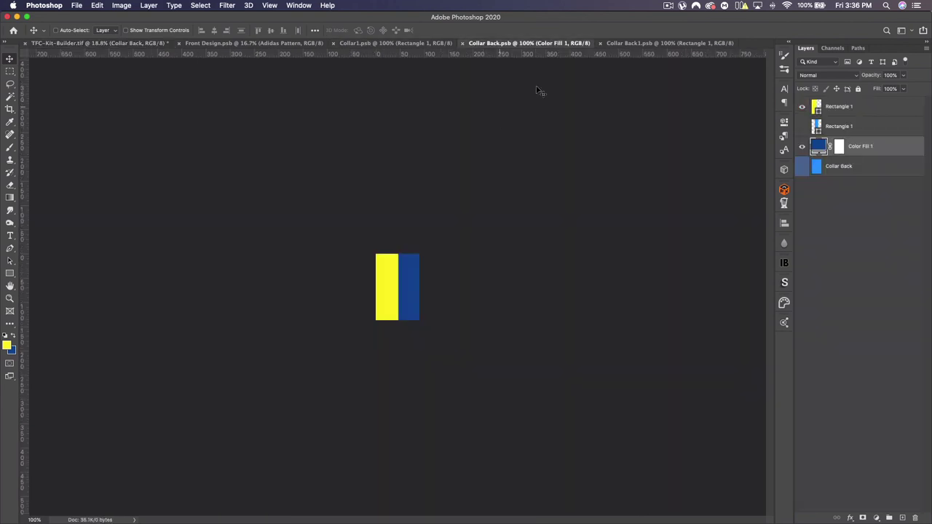
left_click(639, 44)
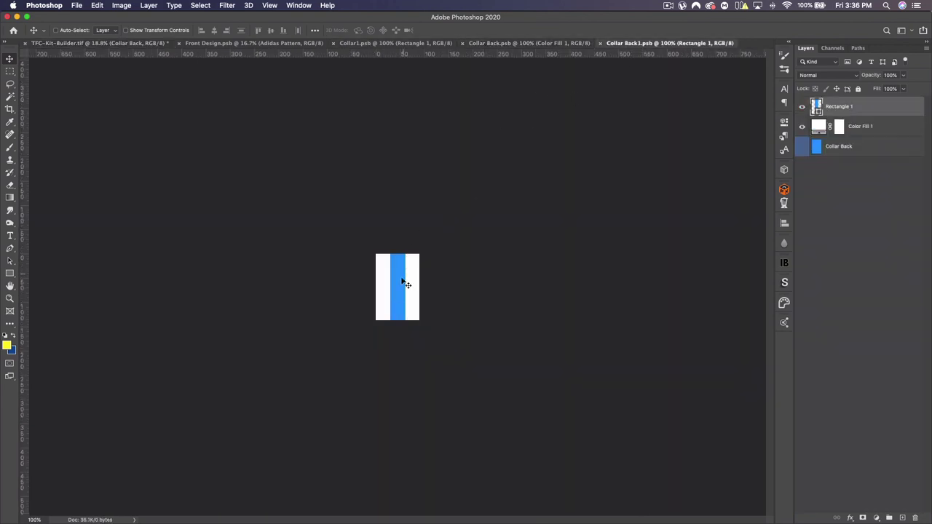
left_click(800, 107)
double_click(818, 128)
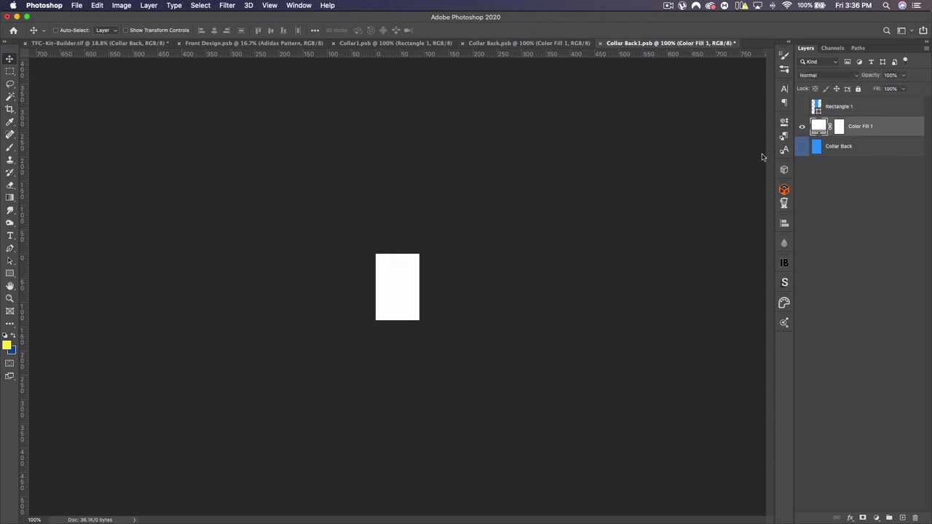
left_click(11, 350)
left_click(898, 227)
Copy the yellow stripe from Collar Back.psb into Collar Back1.psb beneath the hidden stripe, move it to the left half, and save.
left_click(529, 43)
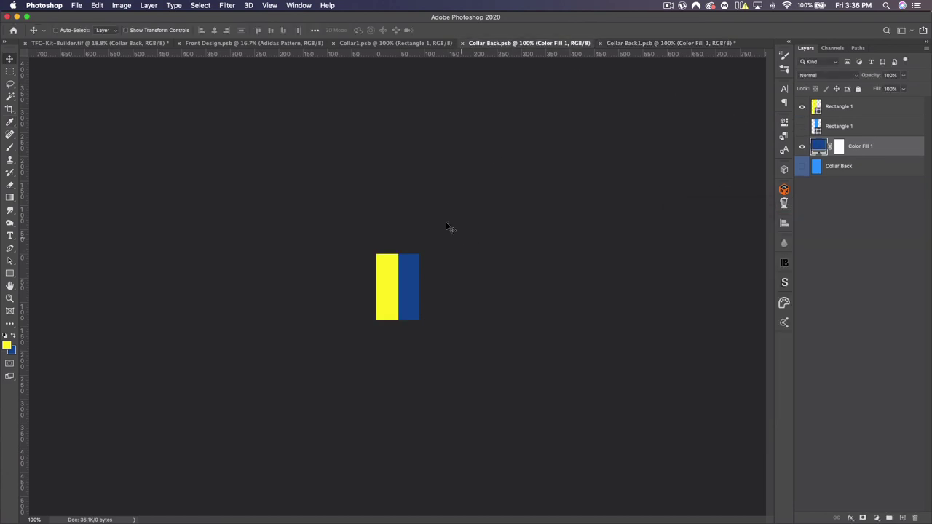
key("alt+shift+bracketright")
key("super+BackSpace")
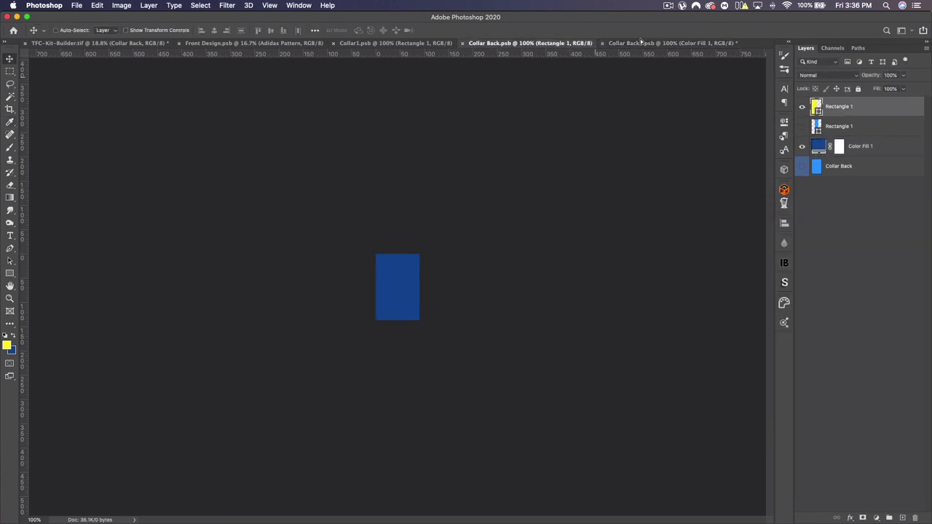
left_click(640, 44)
key("super+bracketleft")
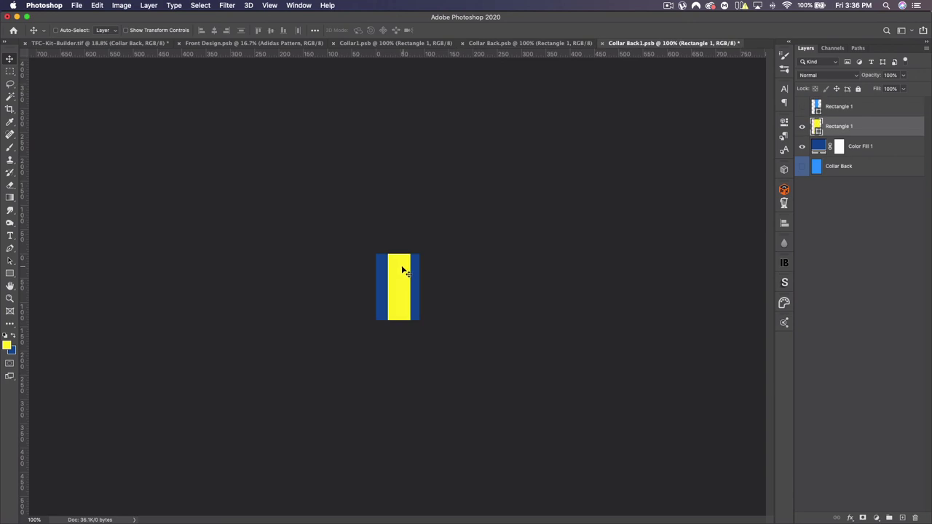
left_click_drag(401, 264, 380, 253)
key("super+s")
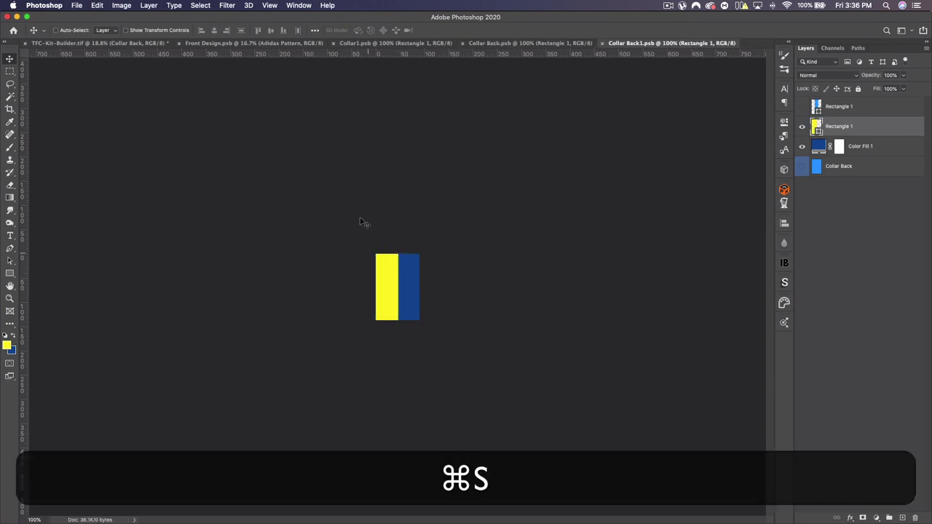
Check the back collar pieces on the shirt mock-up, and close the remaining collar documents.
left_click(106, 44)
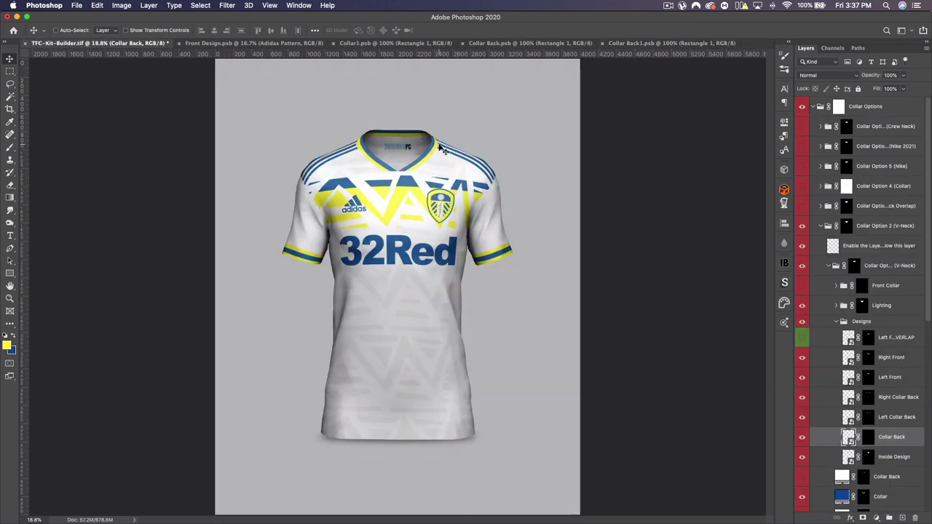
left_click(635, 44)
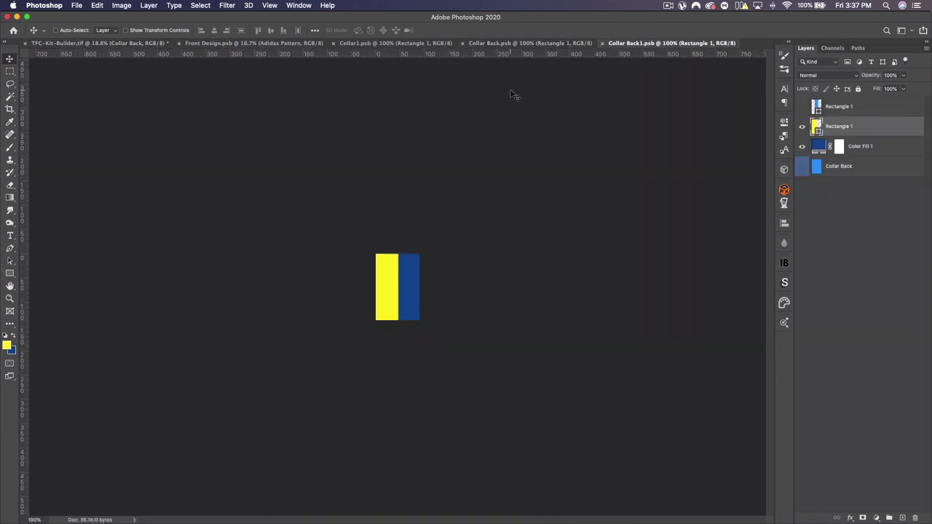
left_click(116, 44)
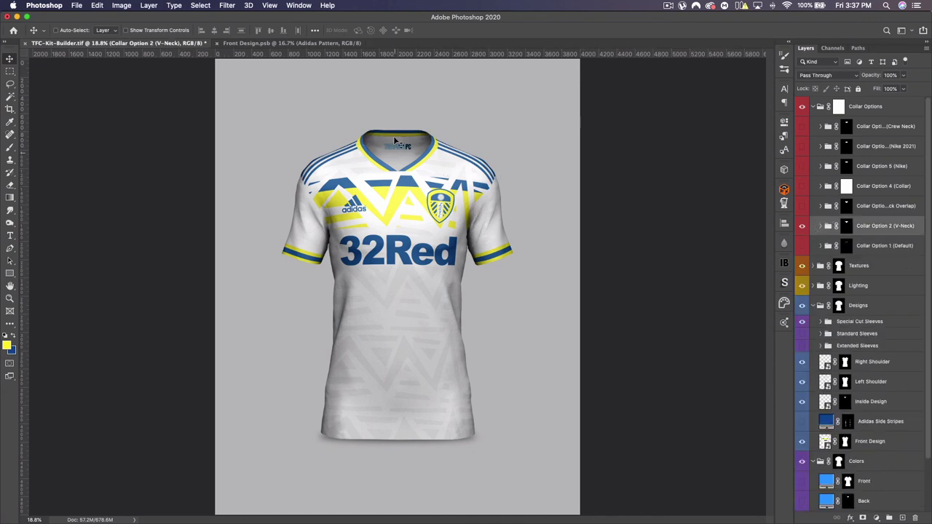
Hide Collar Option 2 (V-Neck) and examine Collar Option 1 (Default) on the shirt up close.
left_click(804, 231)
left_click(802, 247)
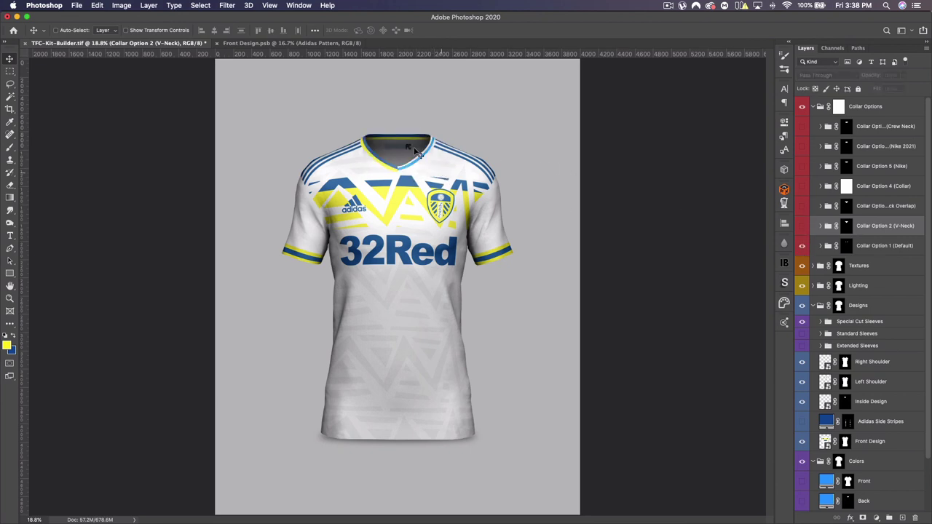
key("super")
key("super+equal")
key("super+equal")
key("super+equal")
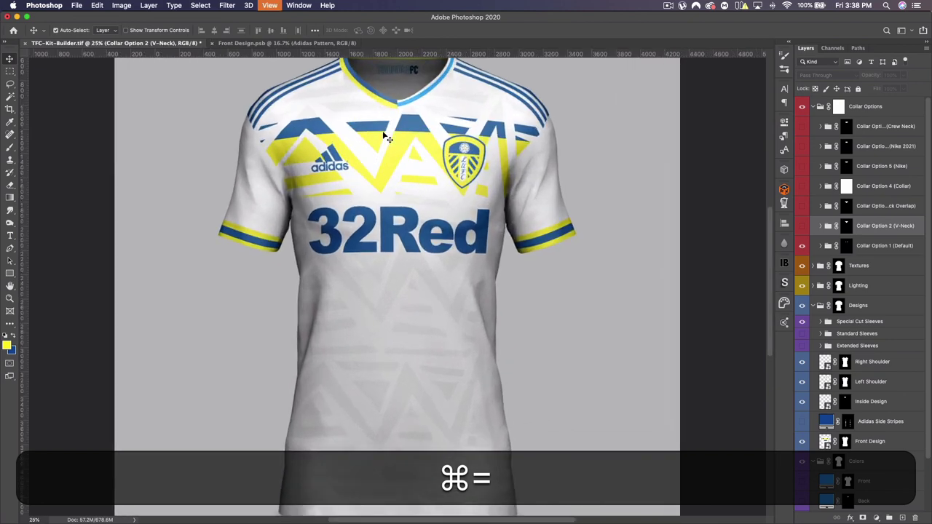
scroll(393, 145, "up", 3)
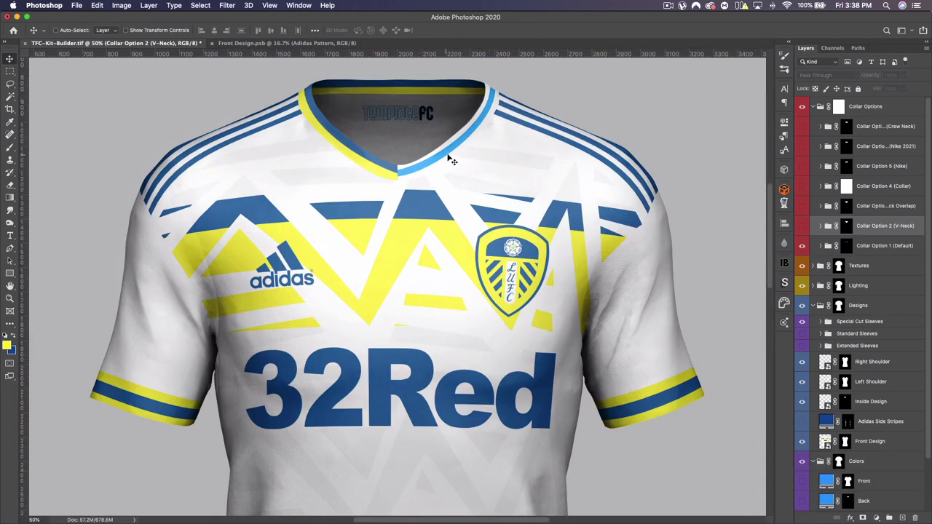
left_click(802, 246)
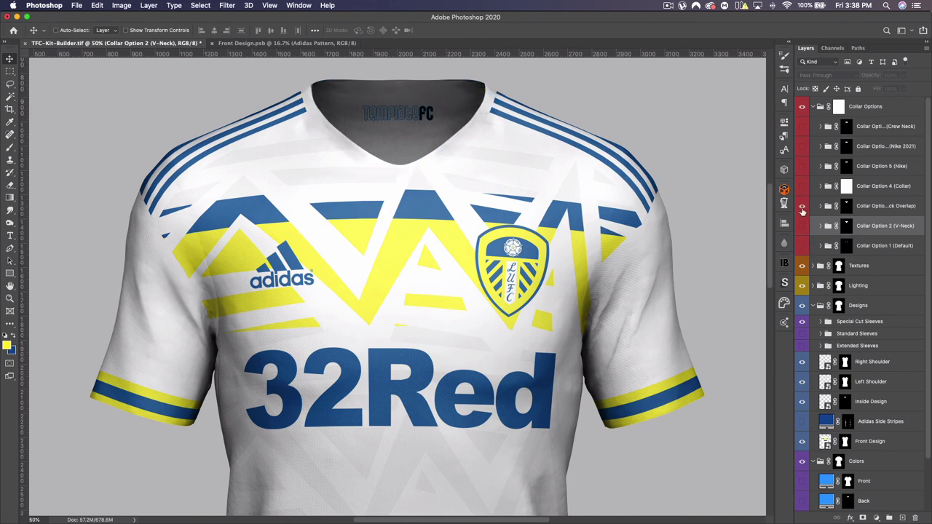
Preview the overlap collar option and Collar Option 4 (Collar) on the shirt, one at a time.
left_click(802, 206)
left_click(802, 206)
left_click(802, 187)
scroll(466, 114, "up", 3)
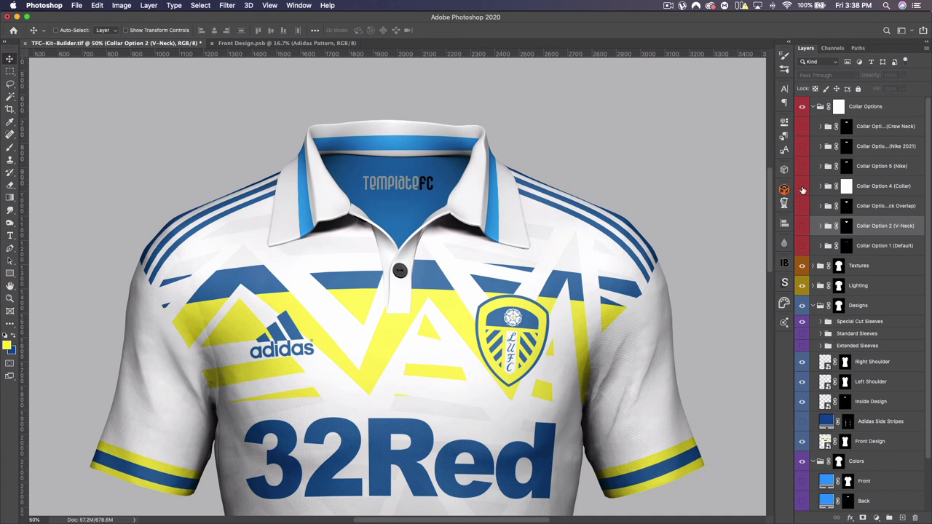
left_click(802, 187)
Preview the Collar Option 5 (Nike), Nike 2021 and Crew Neck collar options on the shirt, one at a time.
left_click(802, 166)
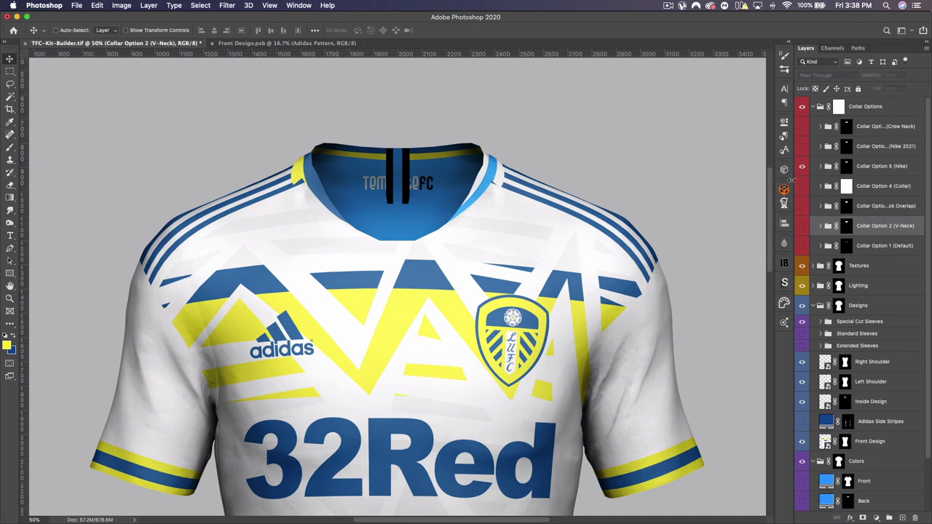
left_click(801, 166)
left_click(801, 146)
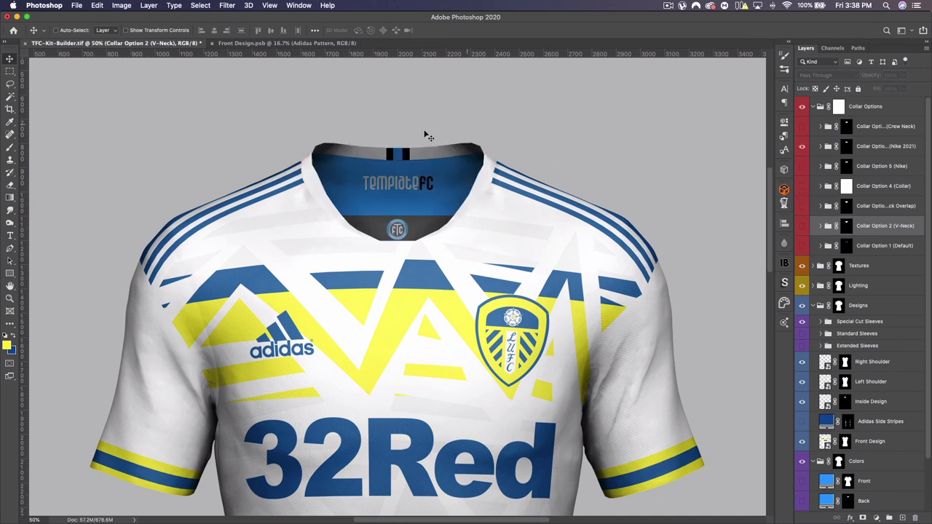
left_click(801, 147)
left_click(801, 125)
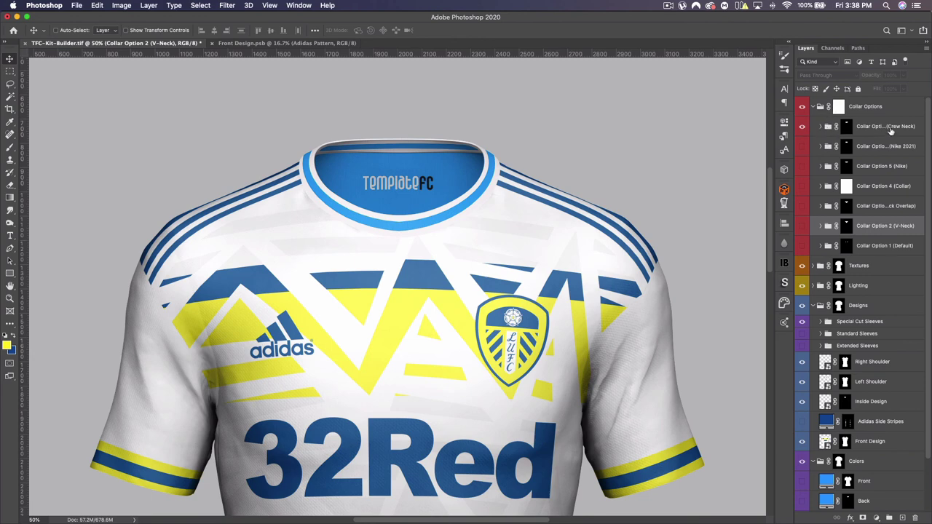
key("super+0")
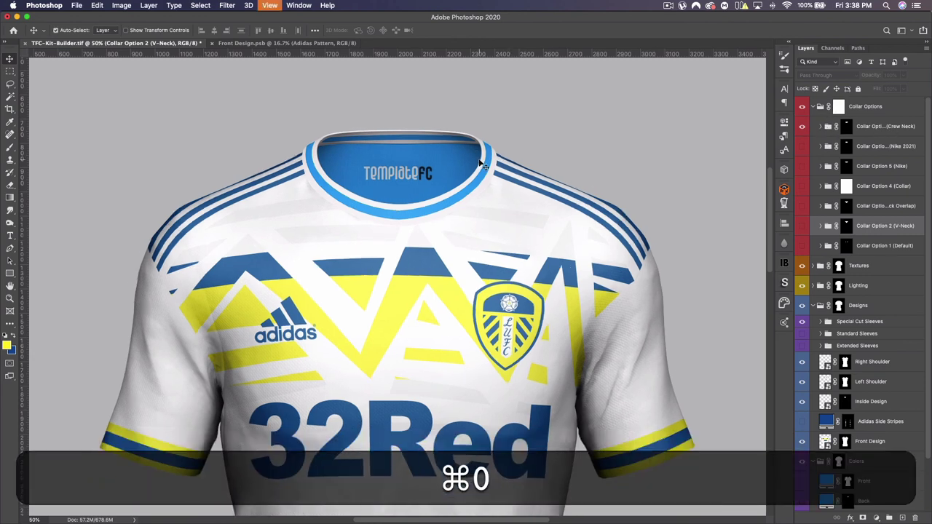